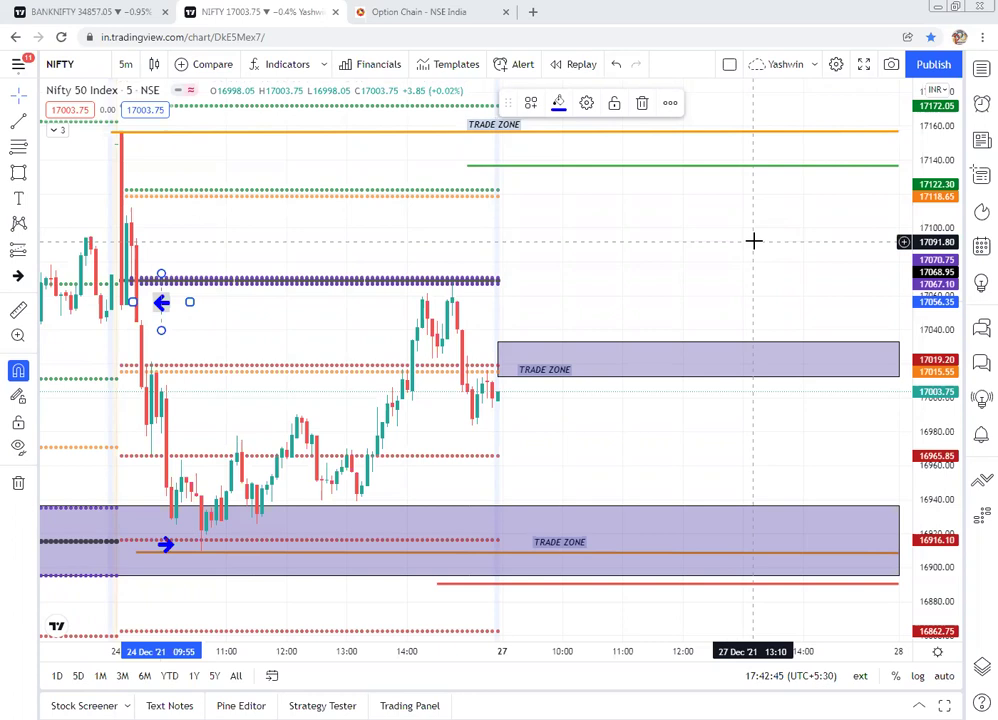
Step: Switch to the BANKNIFTY chart and draw an upward arrow from the middle trade zone's upper edge at 34957.50 to about 35305
click(82, 14)
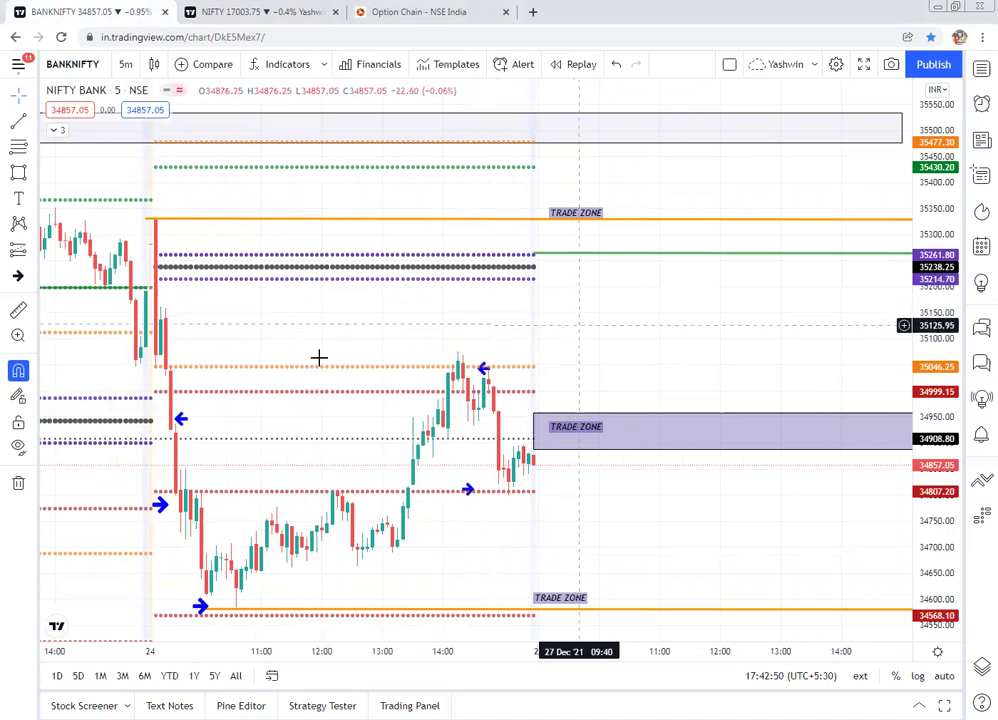
click(24, 122)
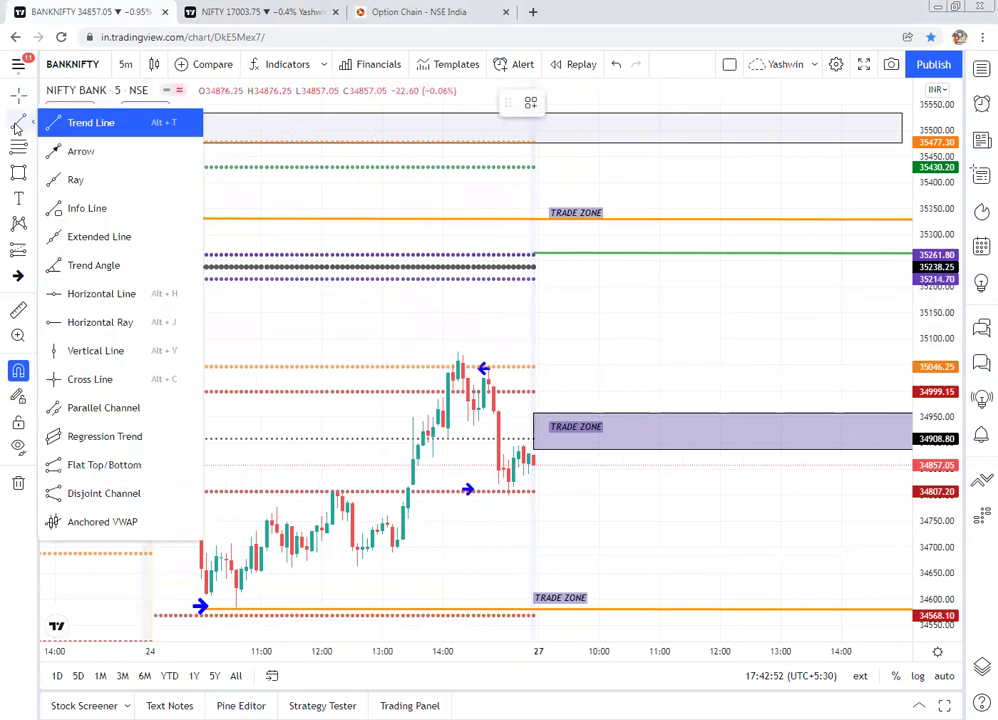
click(61, 153)
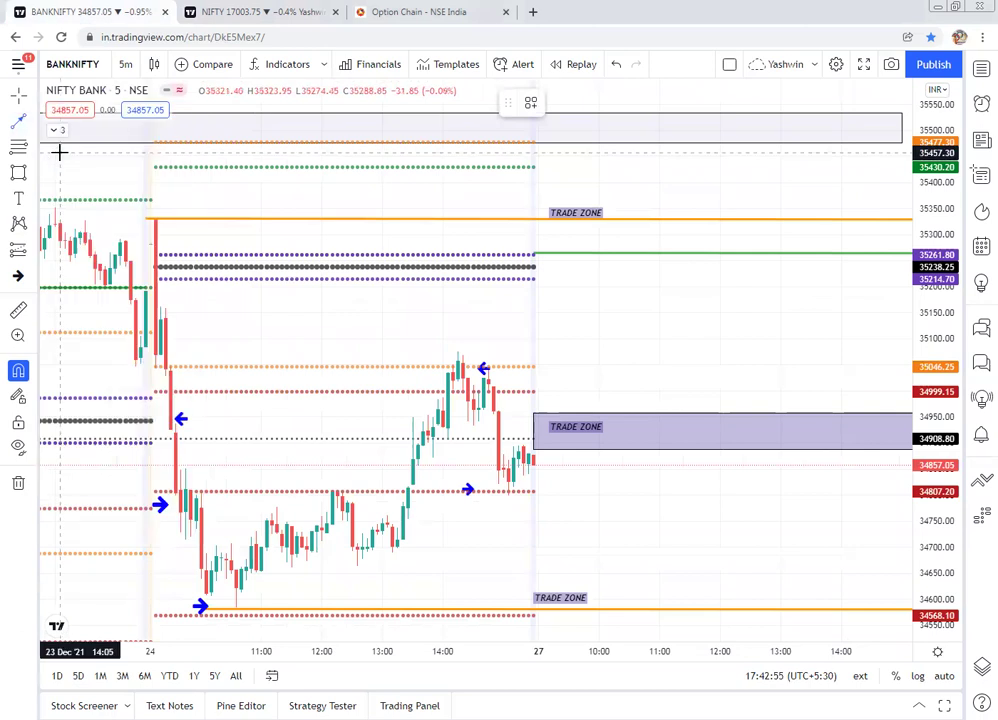
click(613, 412)
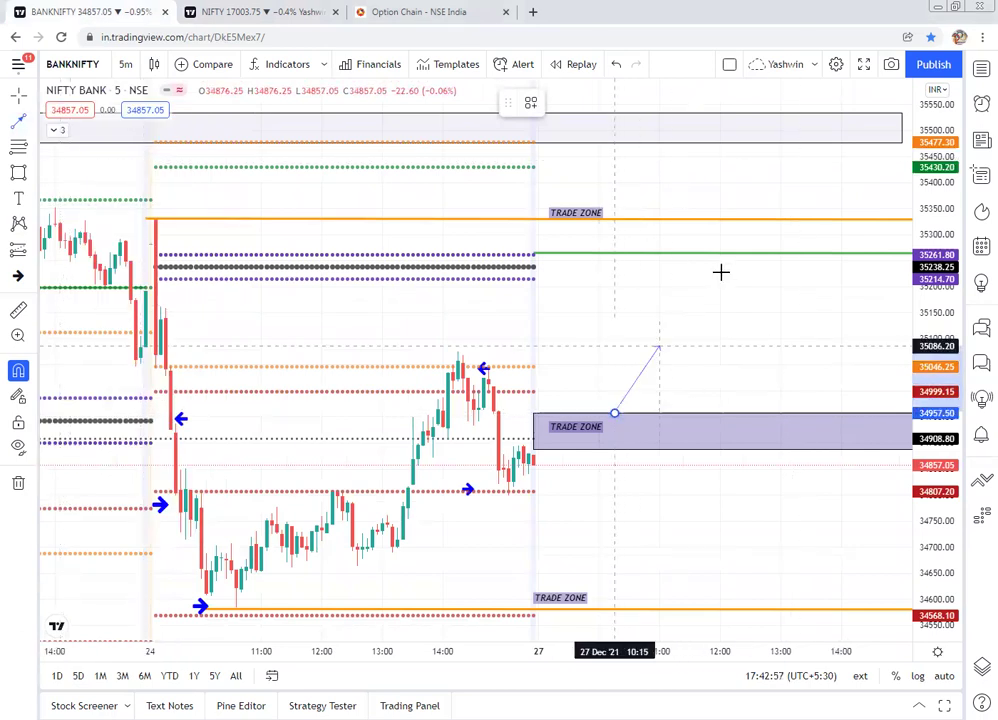
click(766, 233)
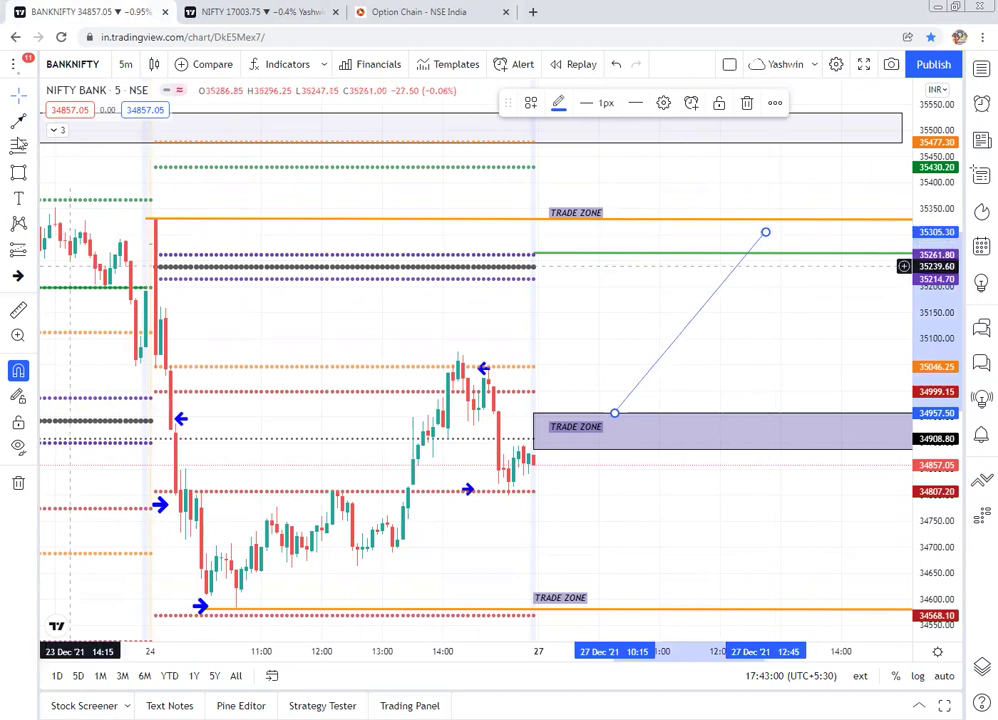
Step: Draw an upward arrow from the upper orange trade-zone line at about 35333 to about 35481
click(614, 158)
click(624, 217)
click(734, 141)
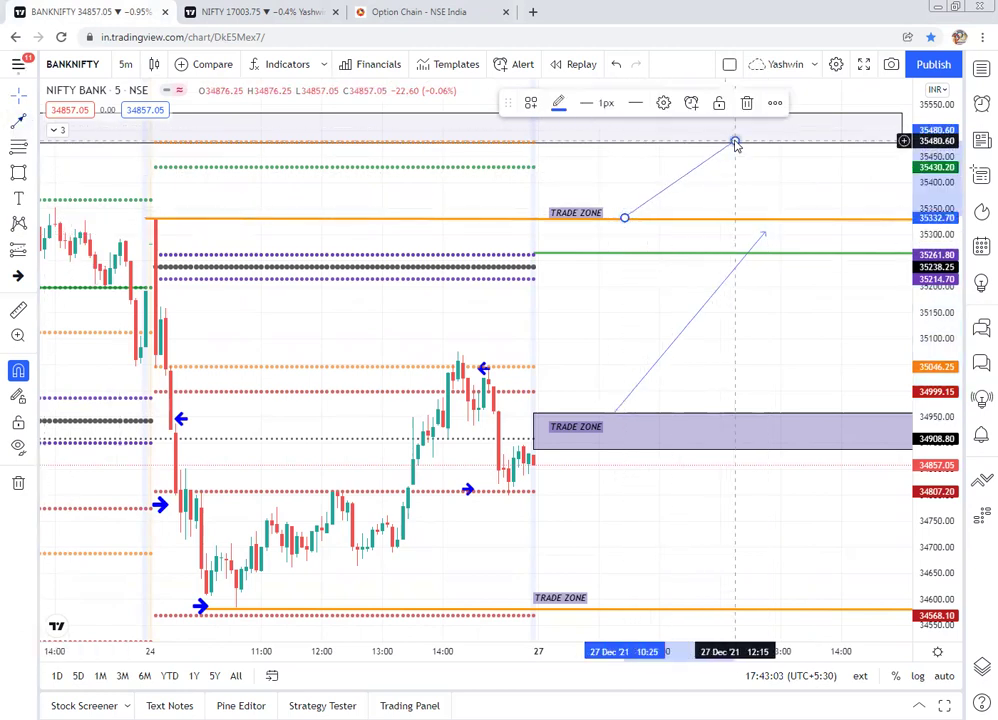
Step: Draw a downward arrow from just below the middle trade zone at about 34878 to about 34596, near the lower orange line
click(14, 122)
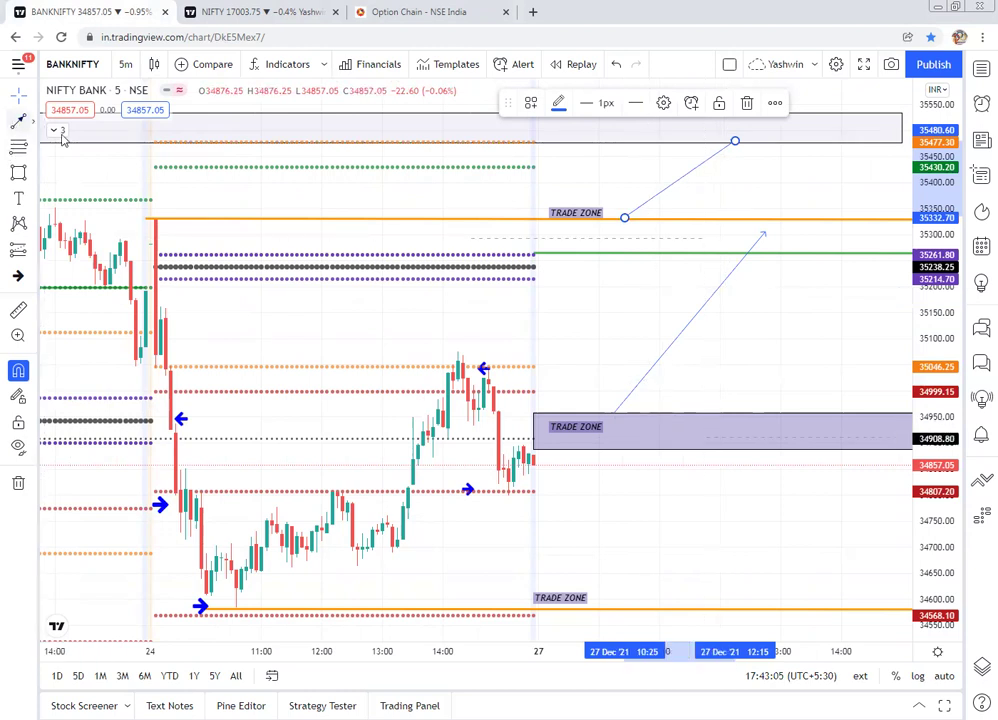
click(604, 453)
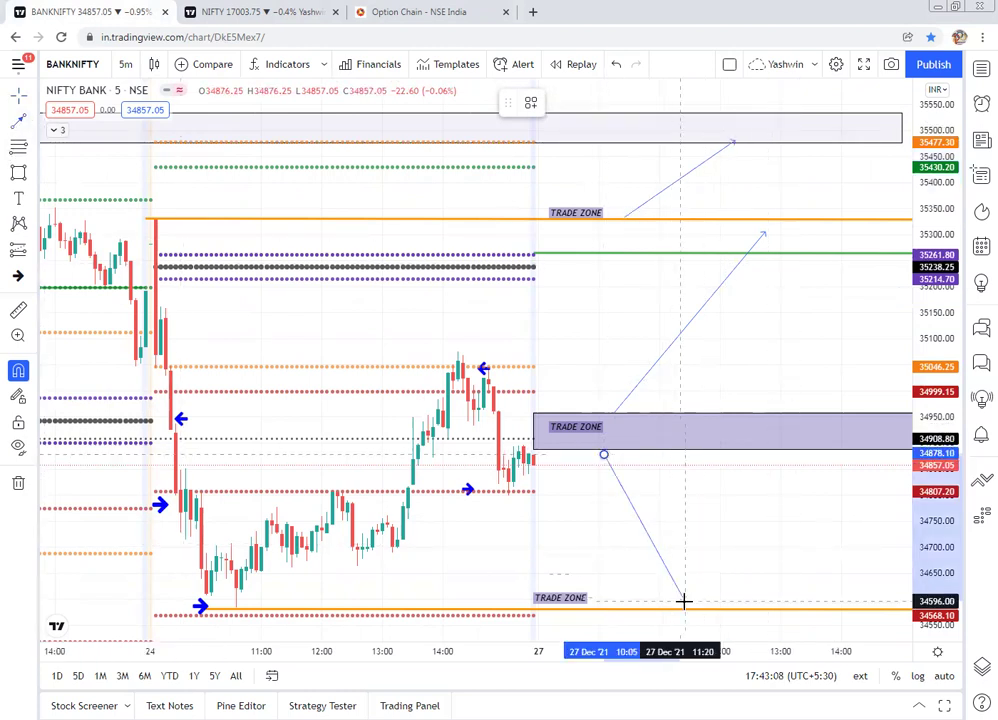
click(685, 601)
Step: Draw a downward arrow from just below the red line at about 34503, ending at 12:00 on 27 December
drag(696, 491, 670, 386)
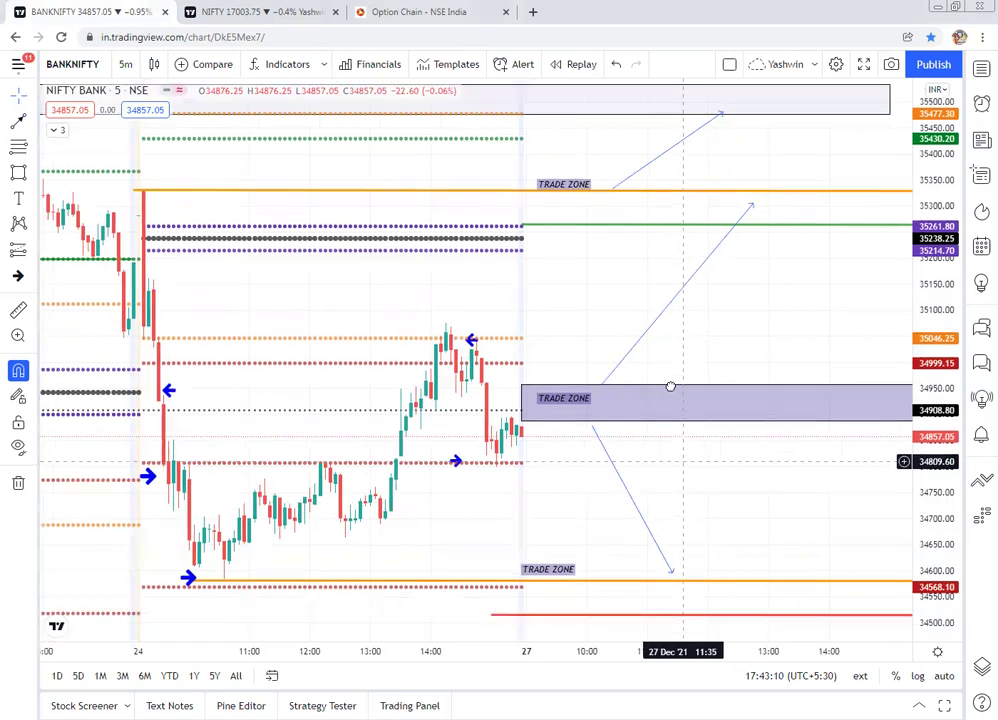
click(18, 120)
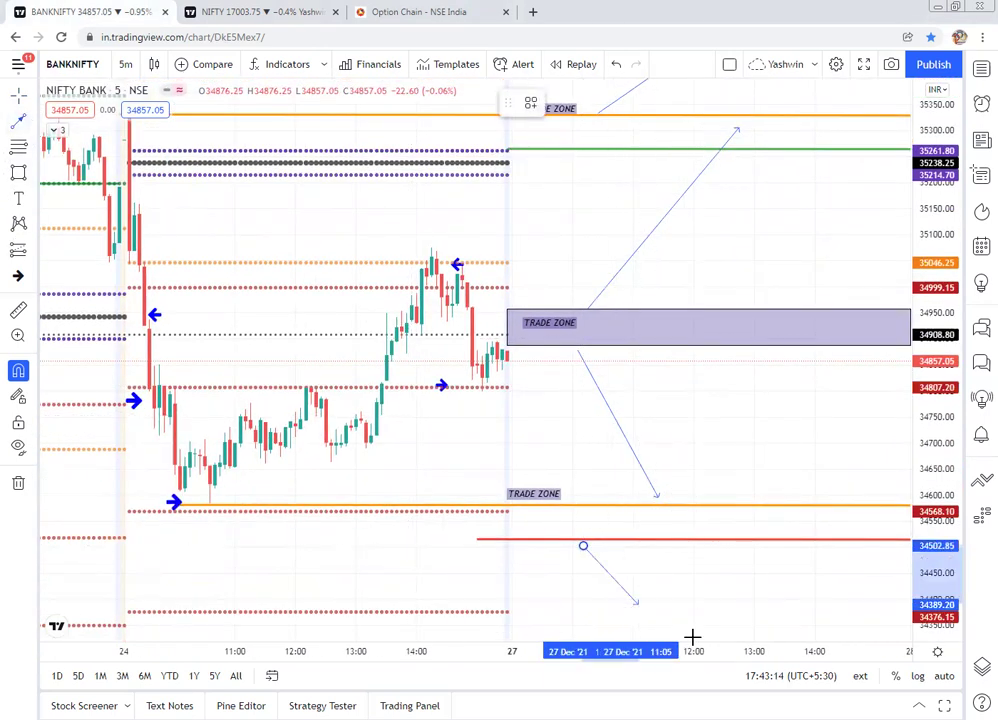
click(693, 640)
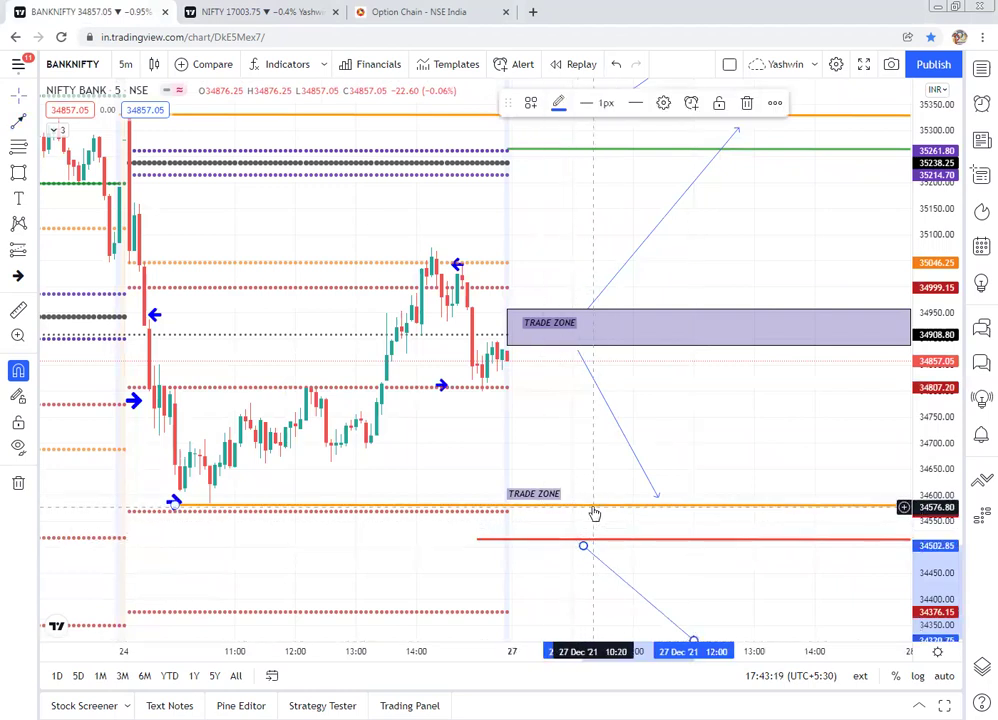
click(589, 540)
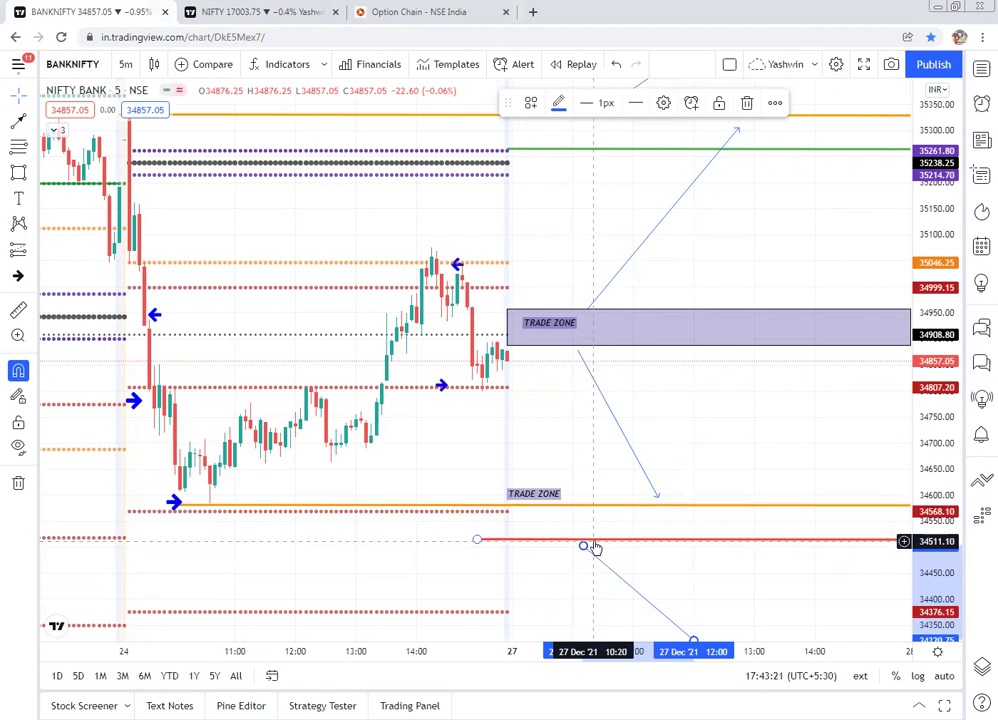
click(583, 550)
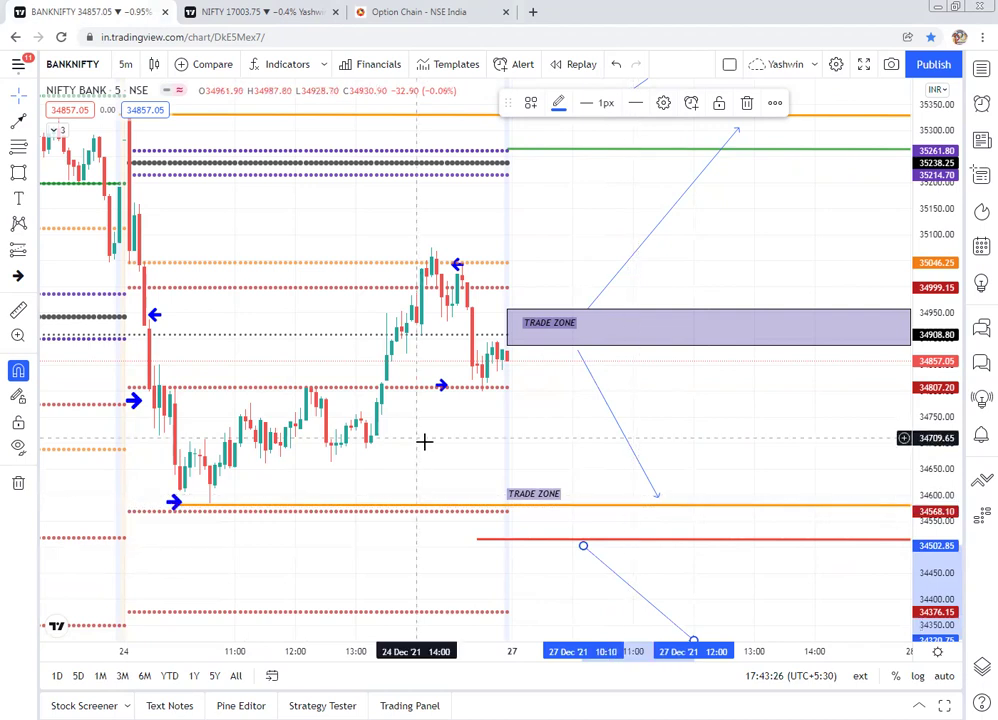
Step: Move the right-pointing arrow marker beside the 24 December morning decline to about 34792
click(447, 494)
drag(447, 494, 463, 544)
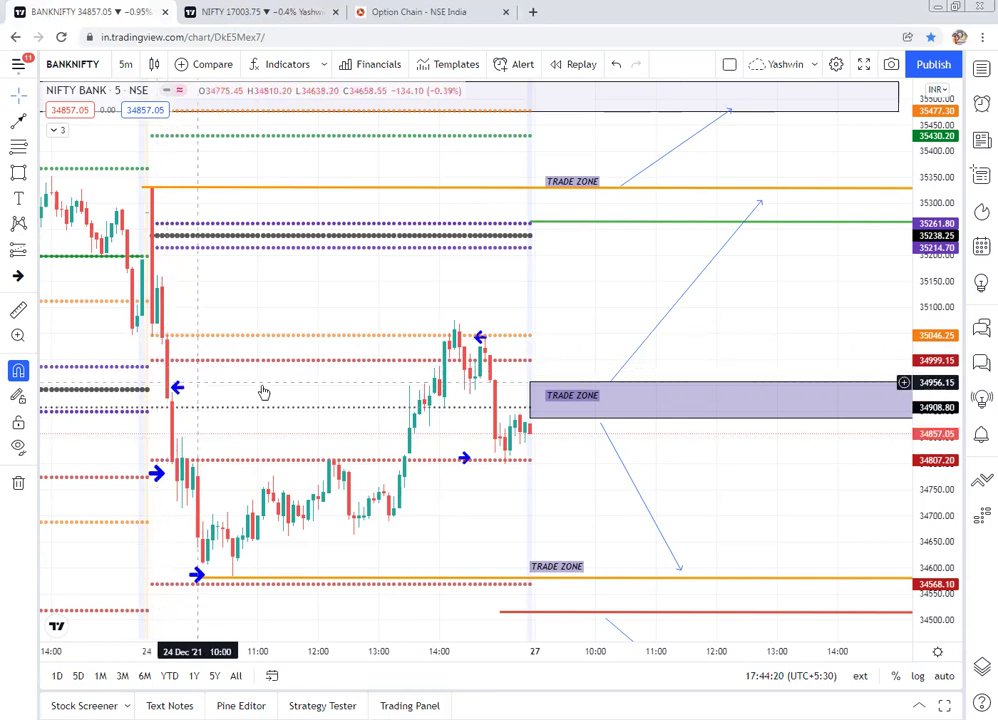
drag(297, 326, 298, 322)
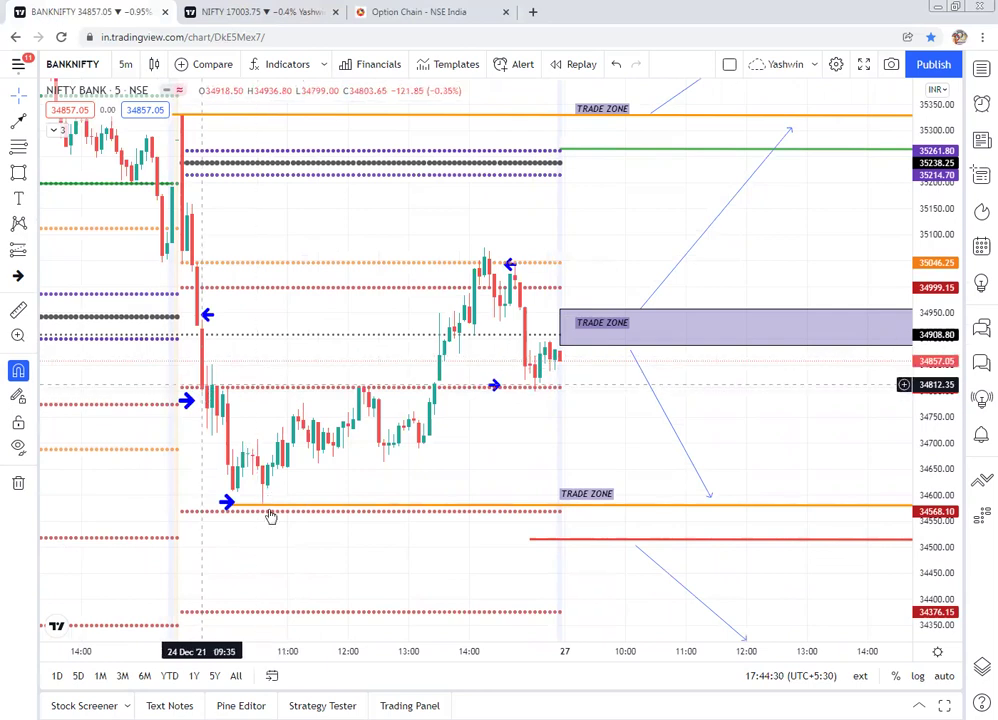
click(186, 401)
mouse_move(186, 401)
mouse_down()
mouse_move(196, 393)
mouse_move(187, 396)
mouse_up()
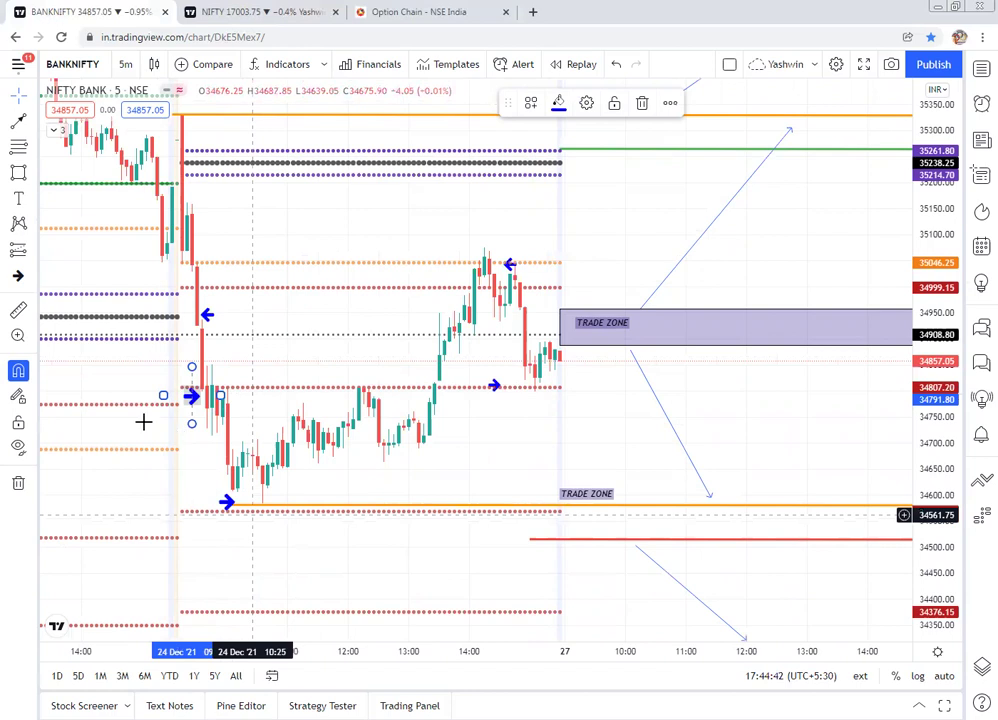
click(208, 402)
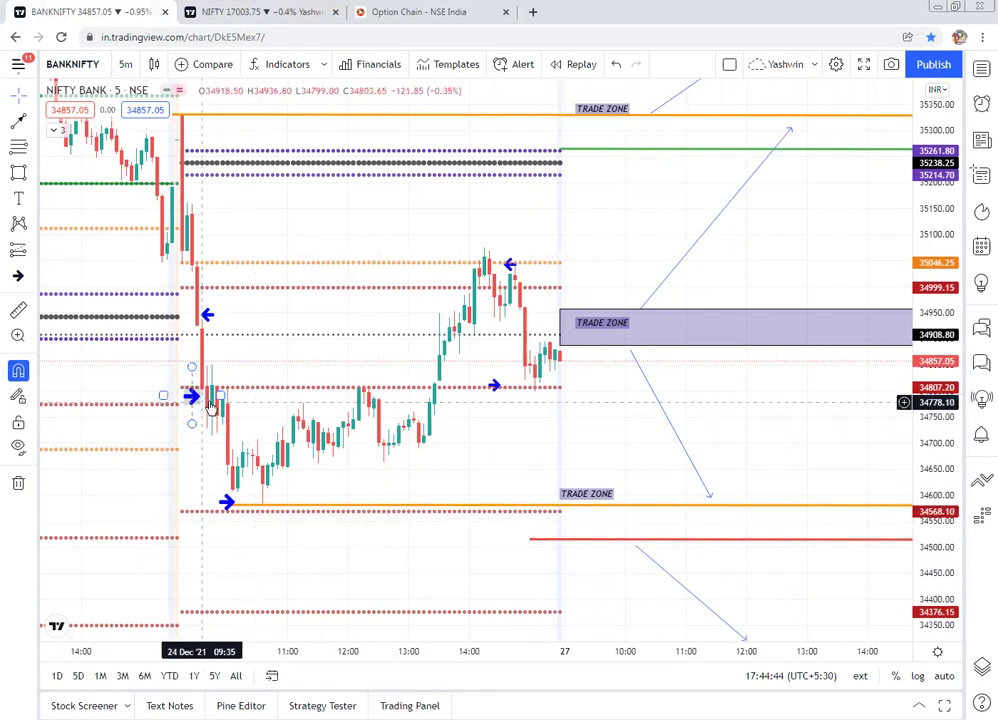
click(208, 409)
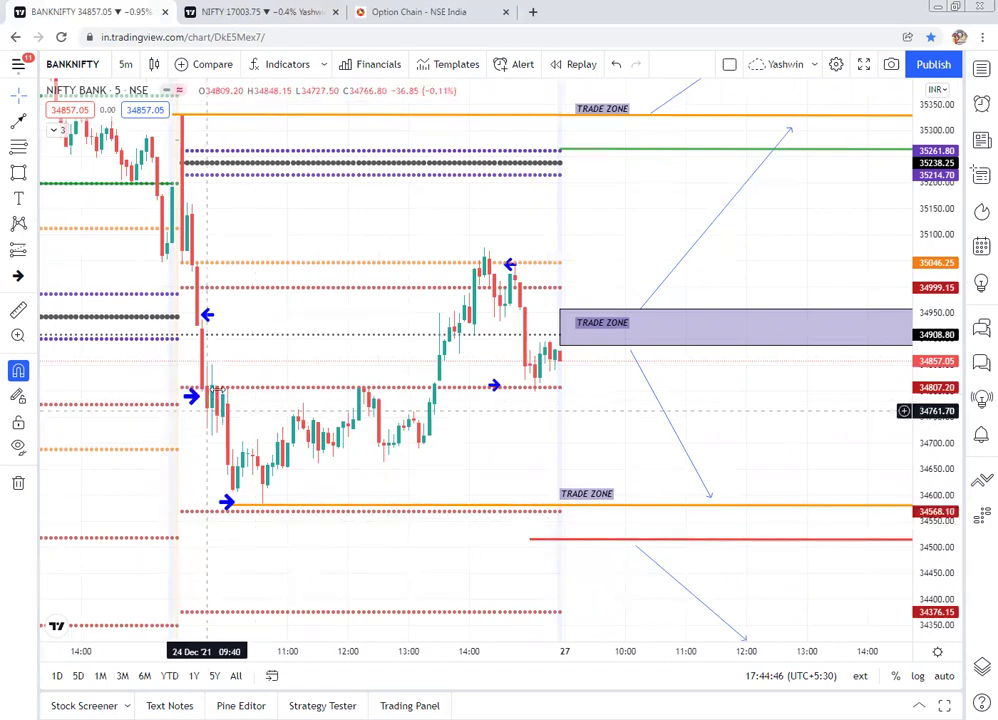
click(195, 395)
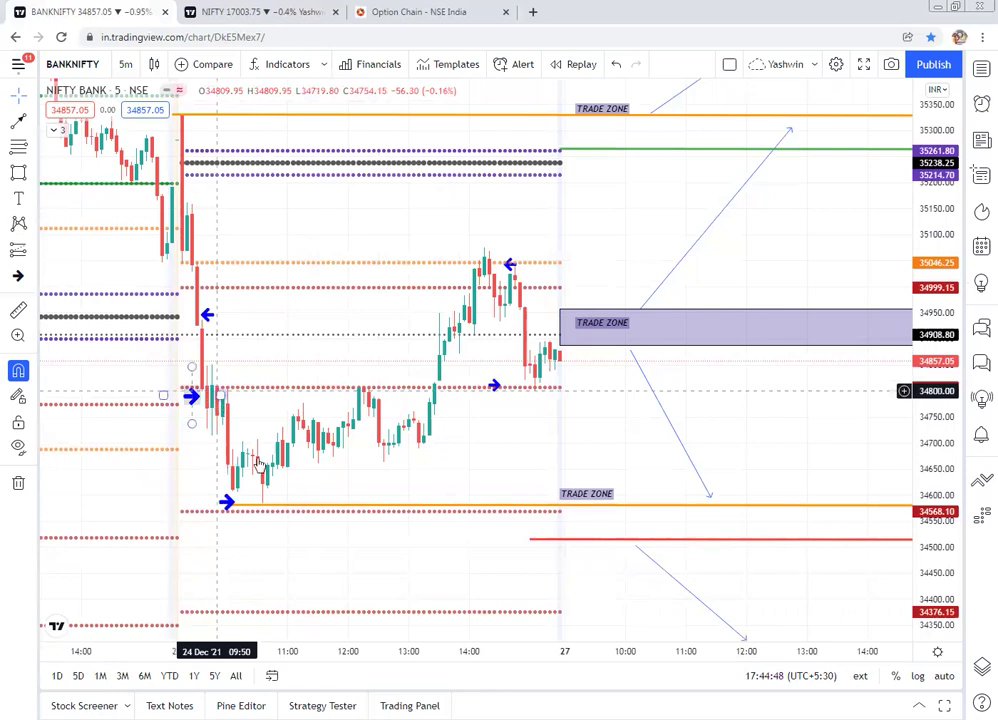
click(260, 509)
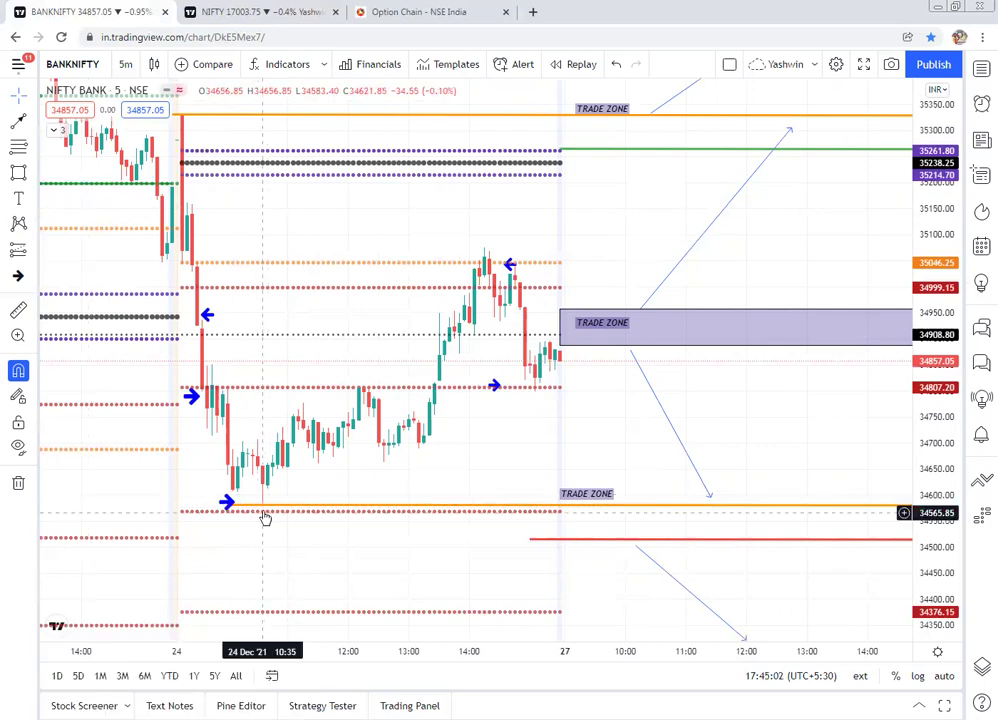
Step: Switch to the NIFTY chart and examine the 24 December low around the lower trade zone
click(252, 10)
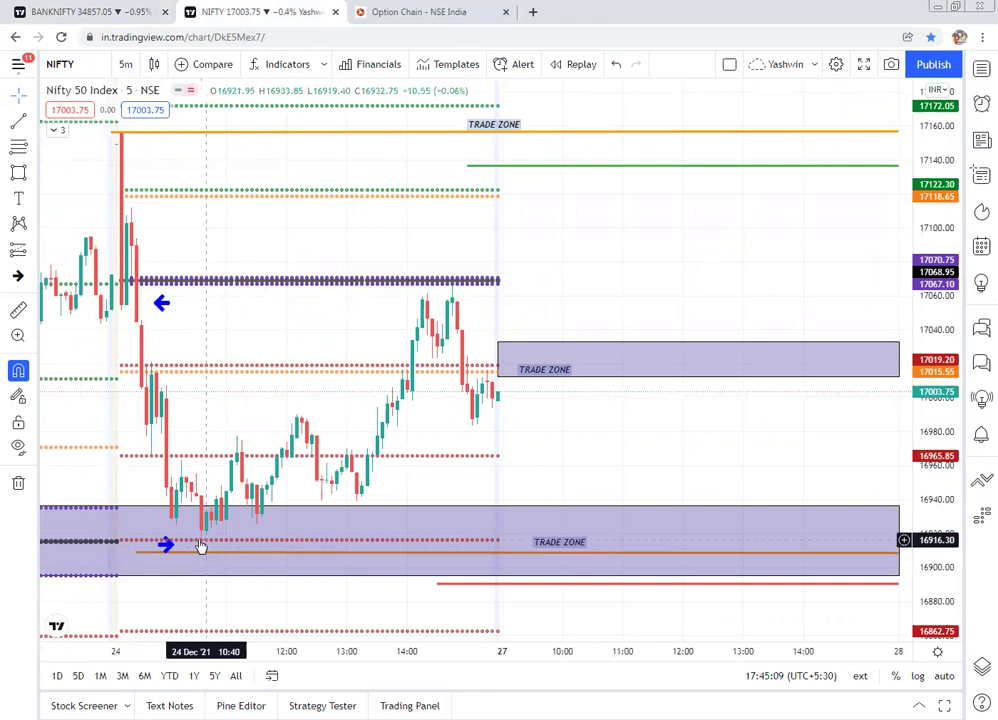
click(196, 542)
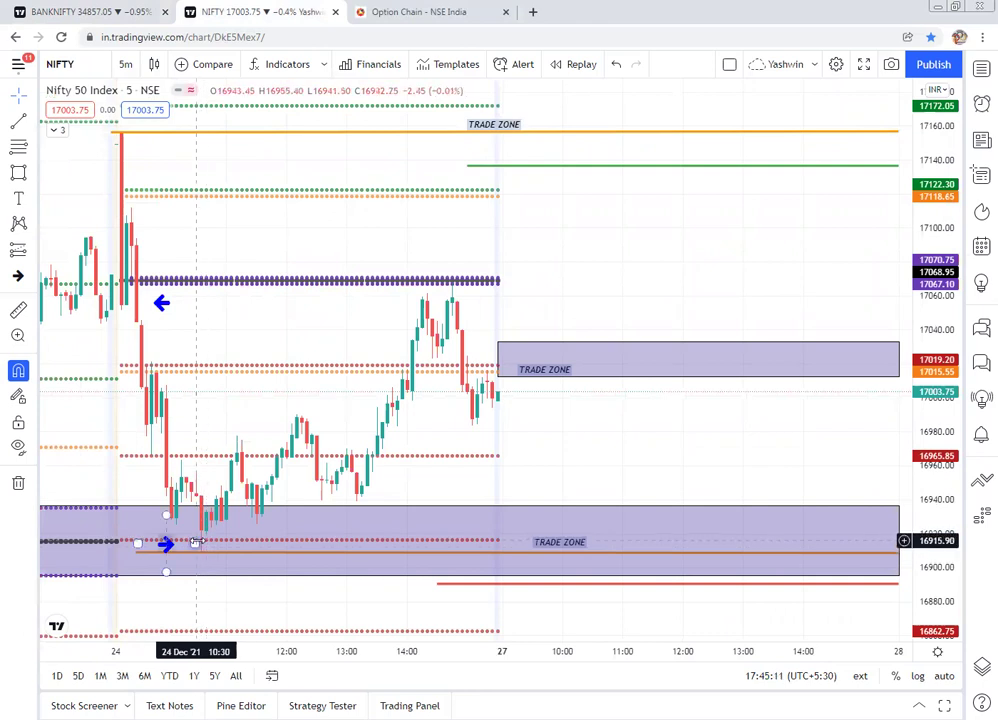
click(208, 538)
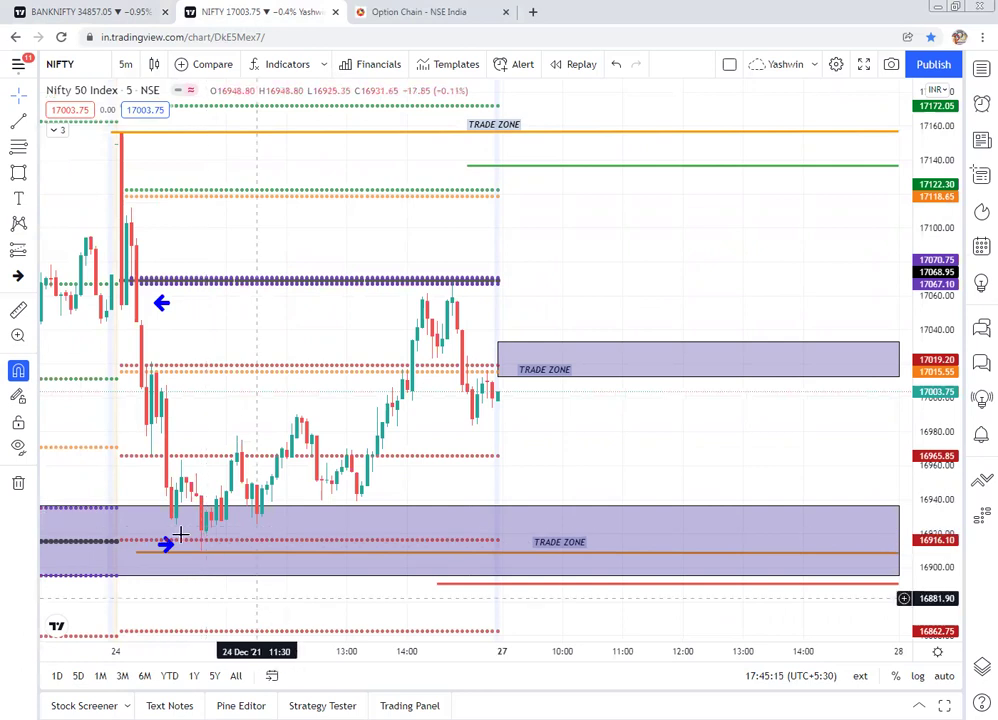
click(202, 553)
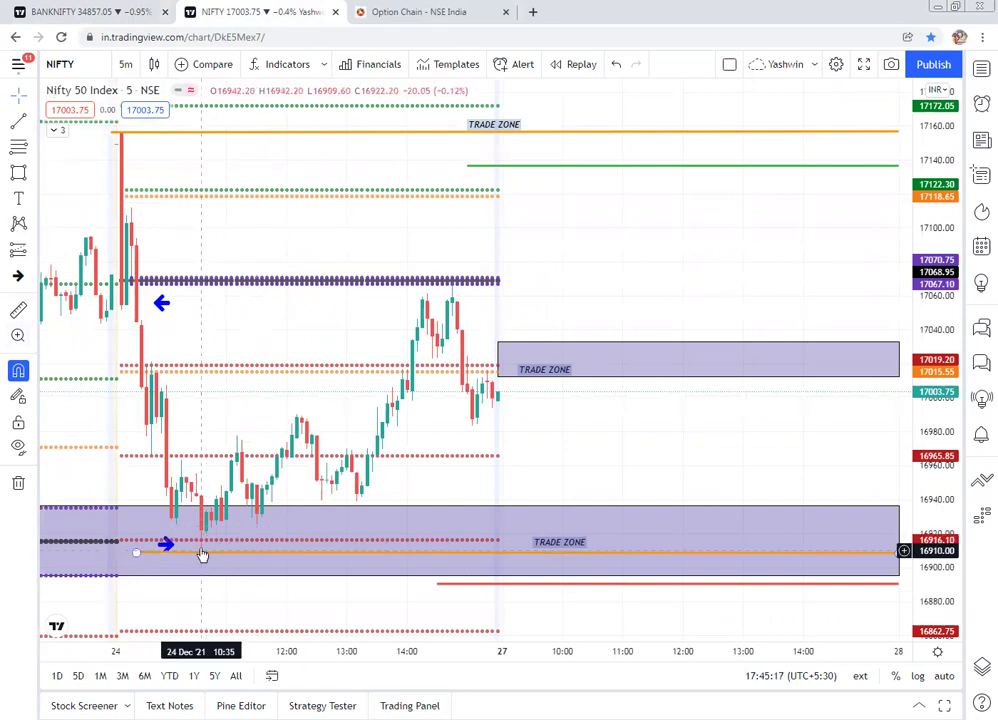
drag(207, 549, 199, 543)
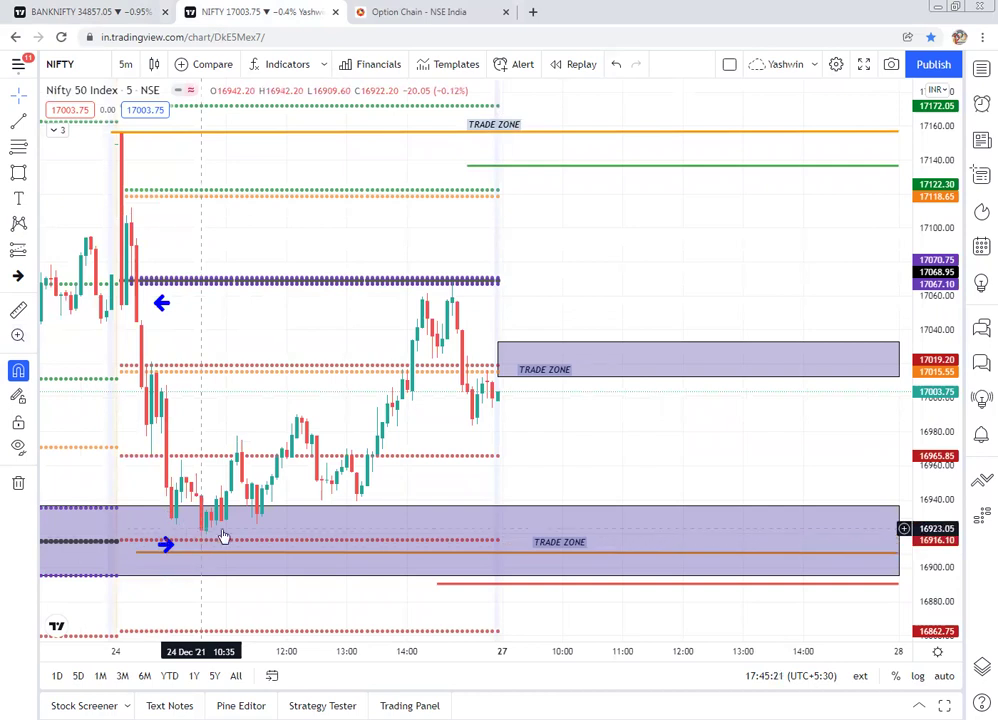
click(205, 539)
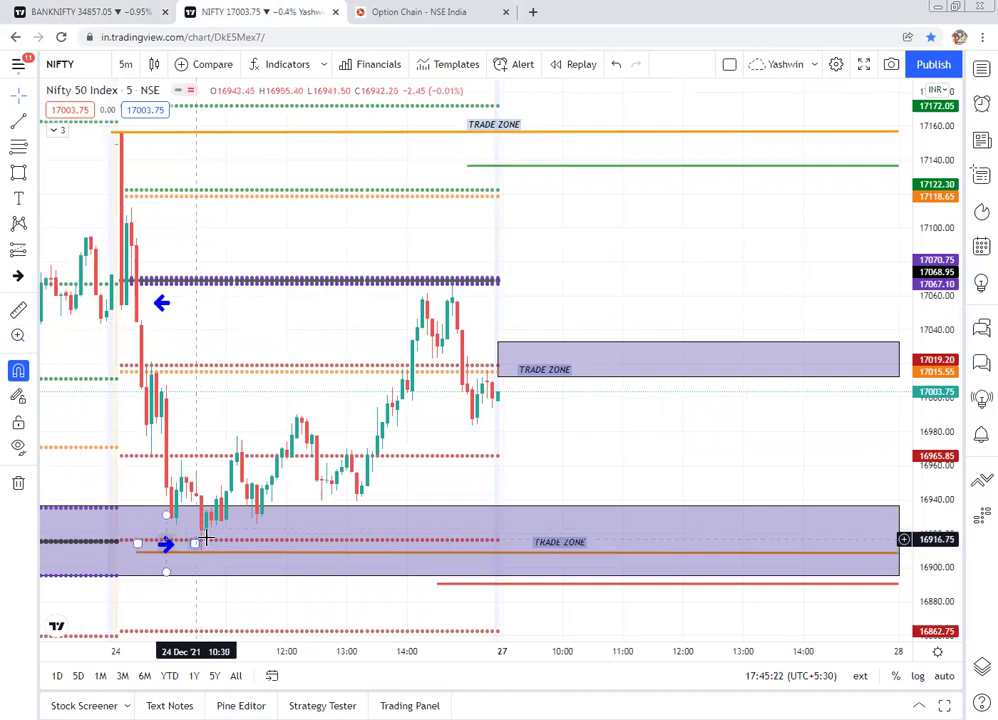
Step: Return to the BANKNIFTY chart and move the left-pointing arrow marker near the afternoon high to about 34983 at 14:40
click(88, 8)
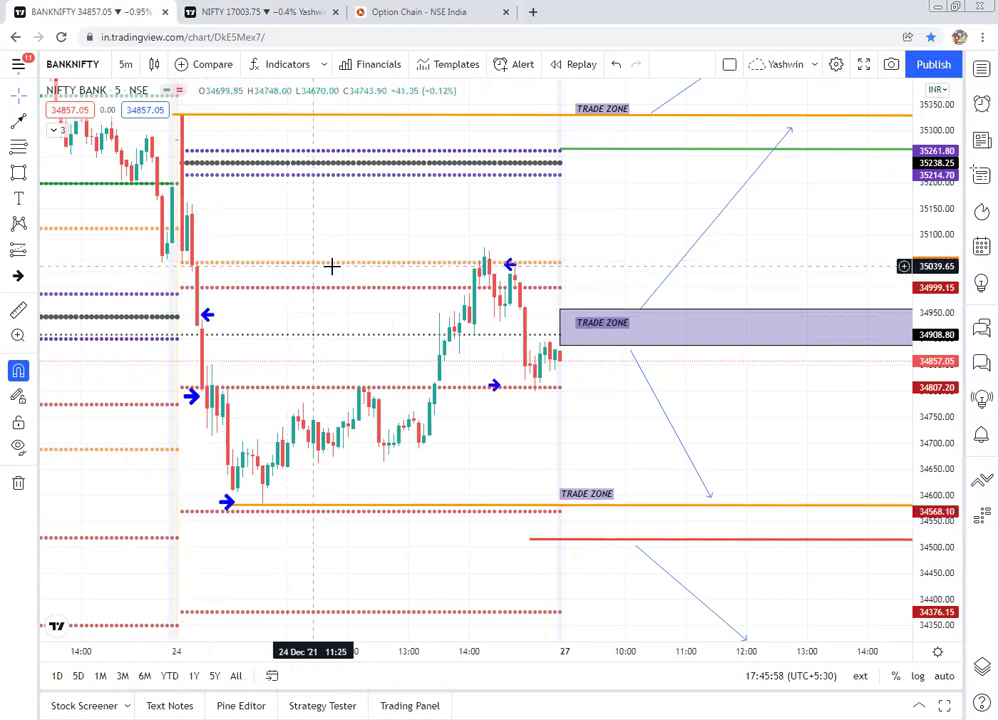
click(507, 268)
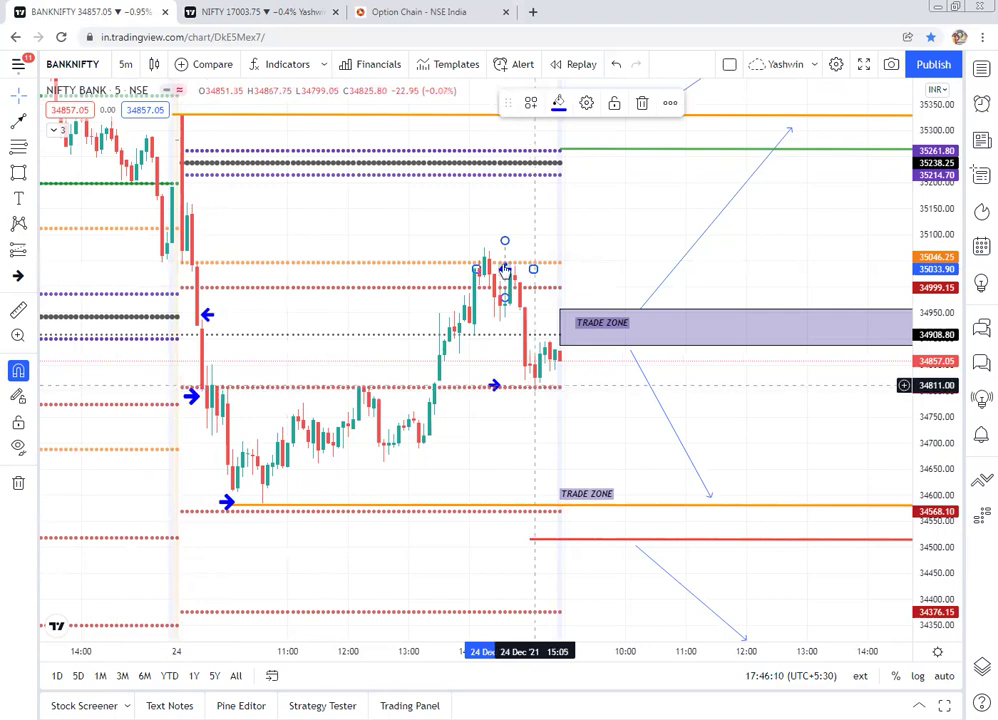
drag(507, 270, 511, 296)
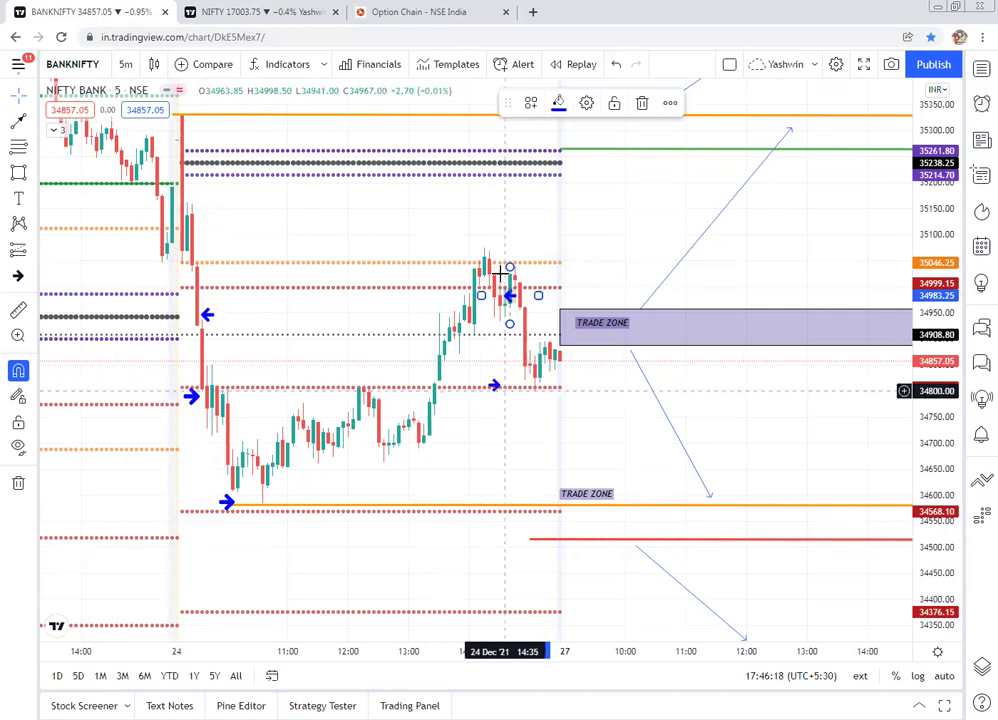
click(207, 315)
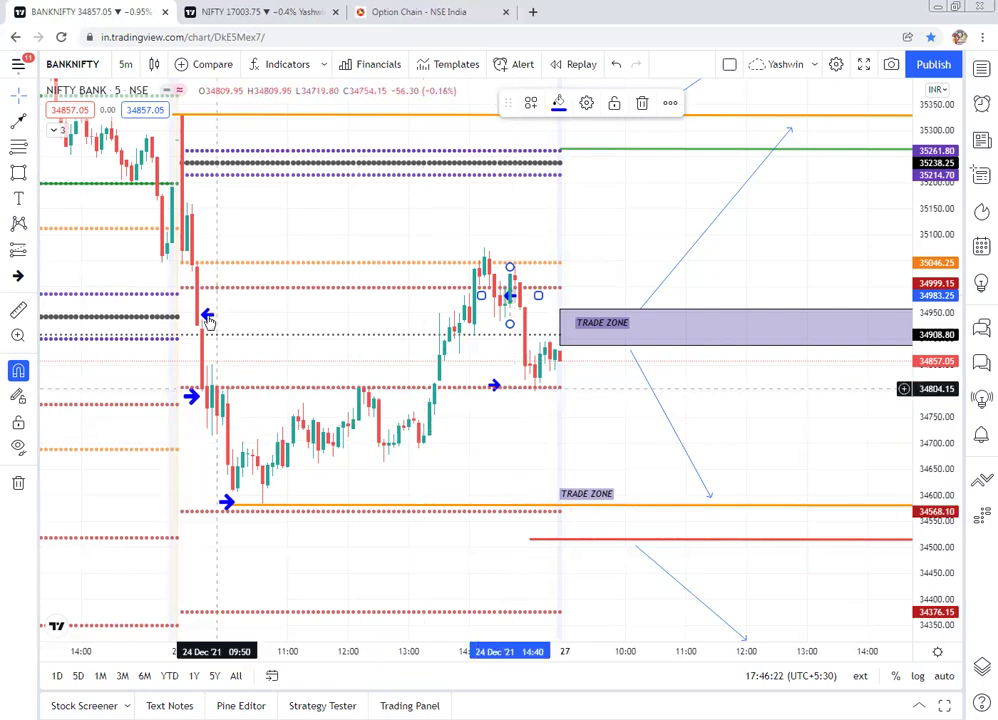
click(229, 501)
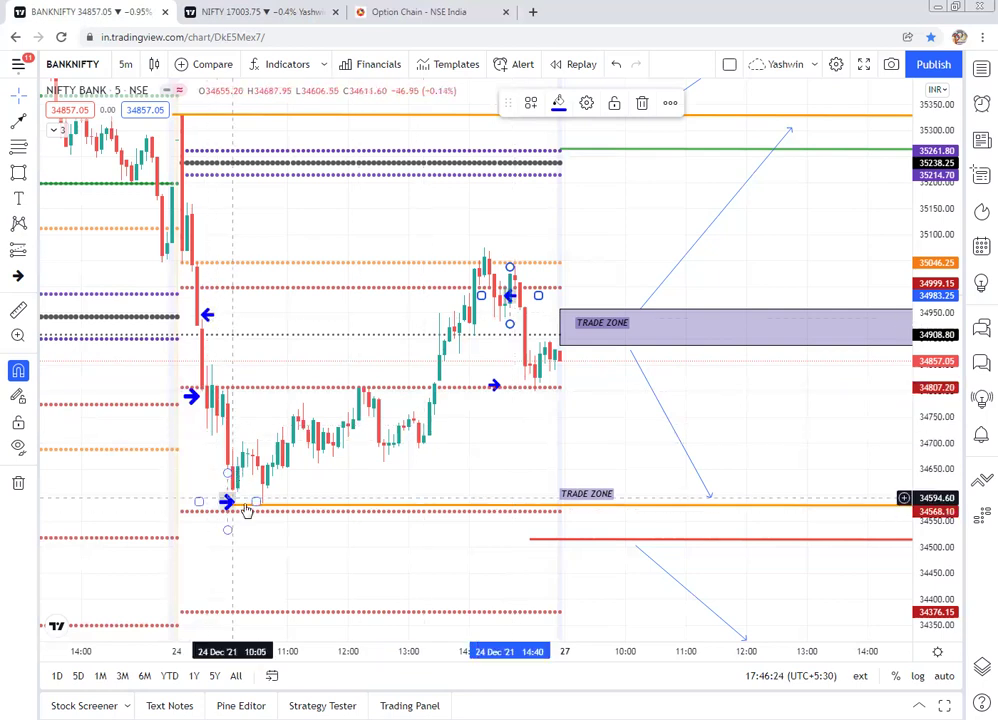
click(195, 399)
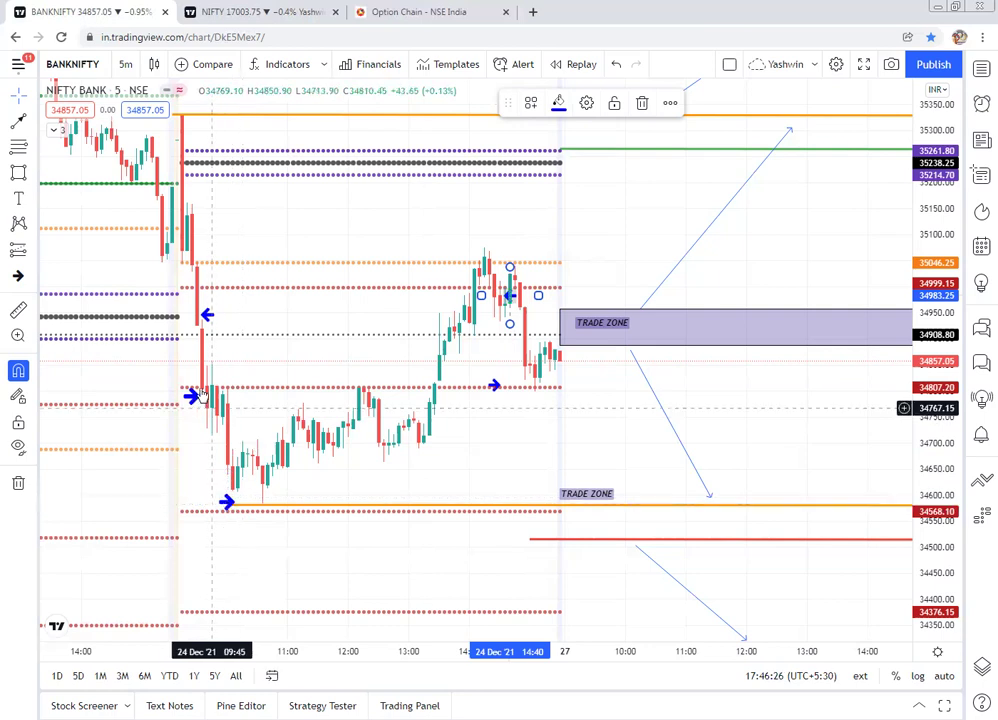
click(196, 501)
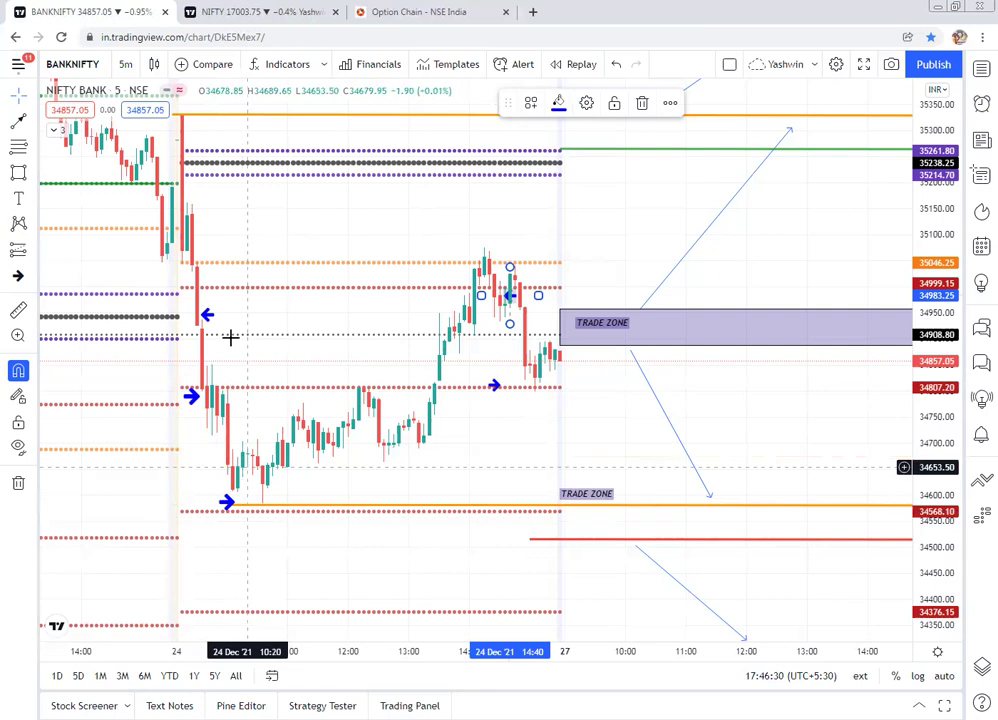
click(326, 220)
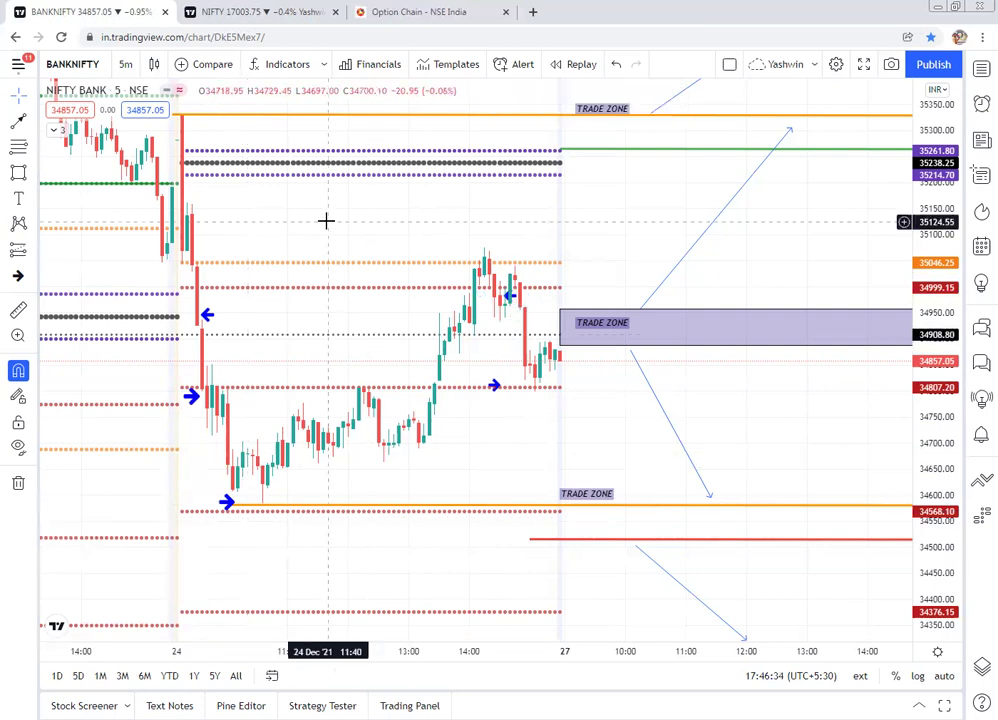
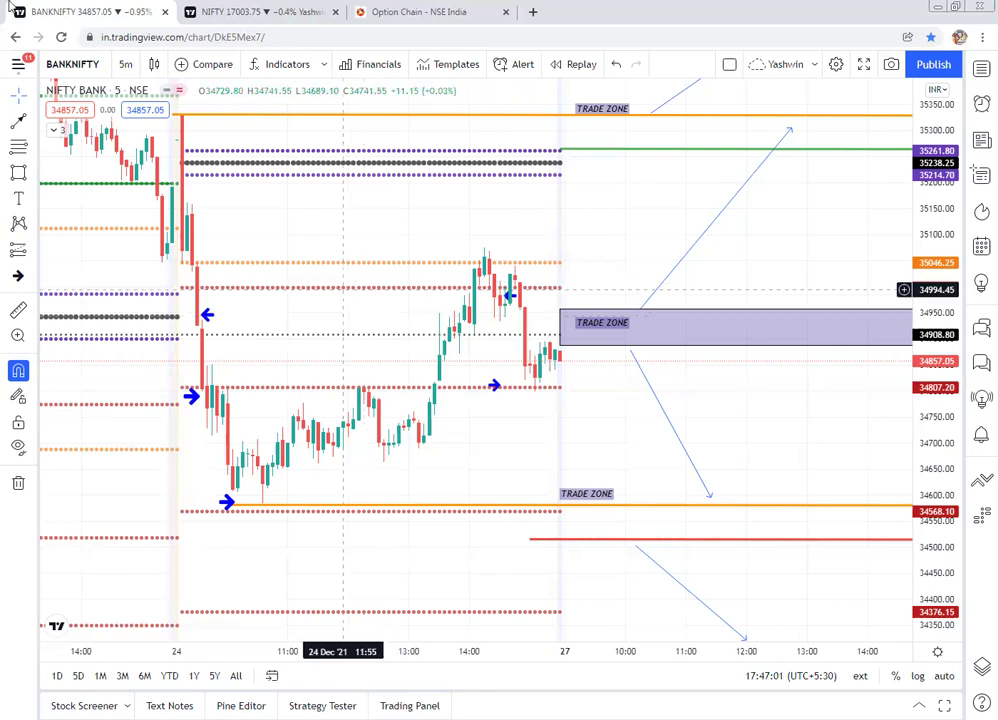
Step: Switch to the NIFTY chart and place a left-pointing arrow marker beside the 24 December morning decline at about 17013
click(287, 11)
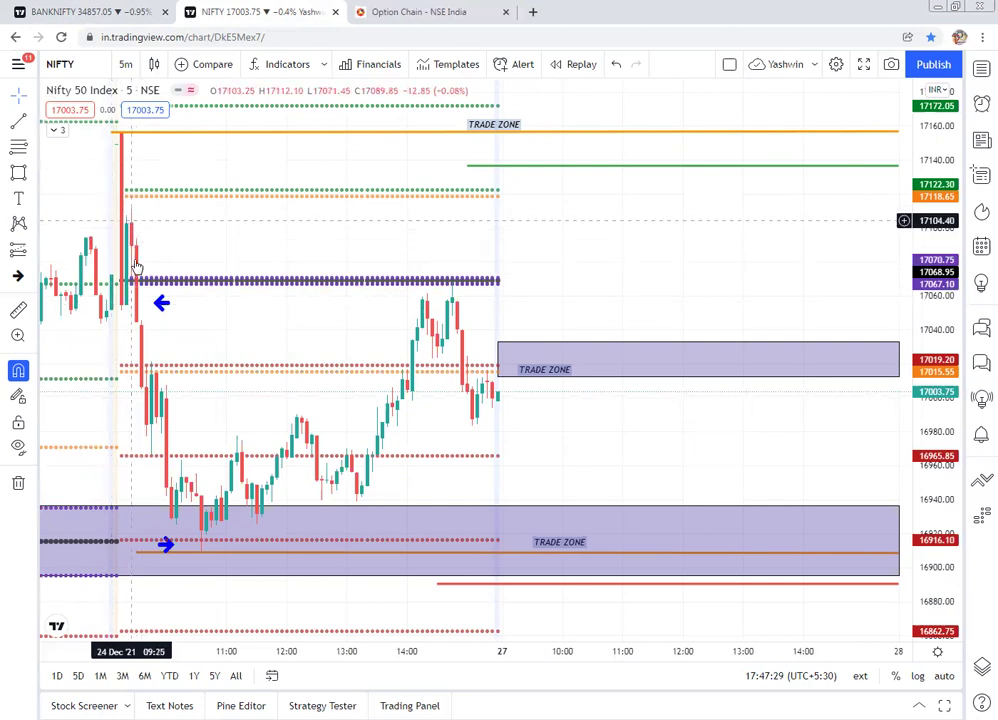
click(157, 309)
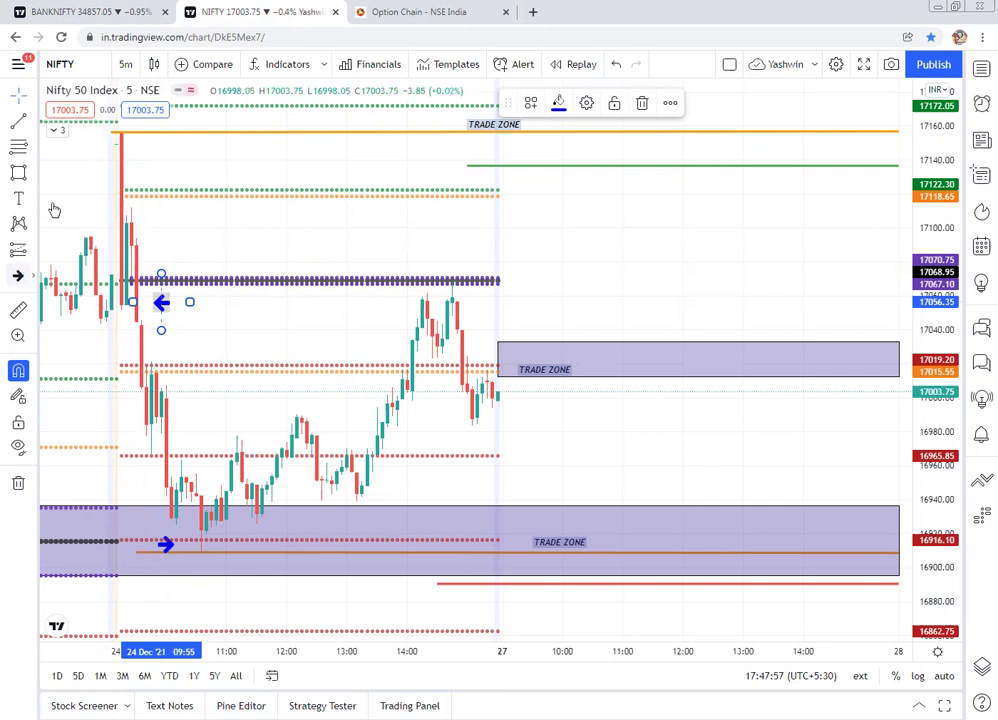
click(18, 276)
click(239, 438)
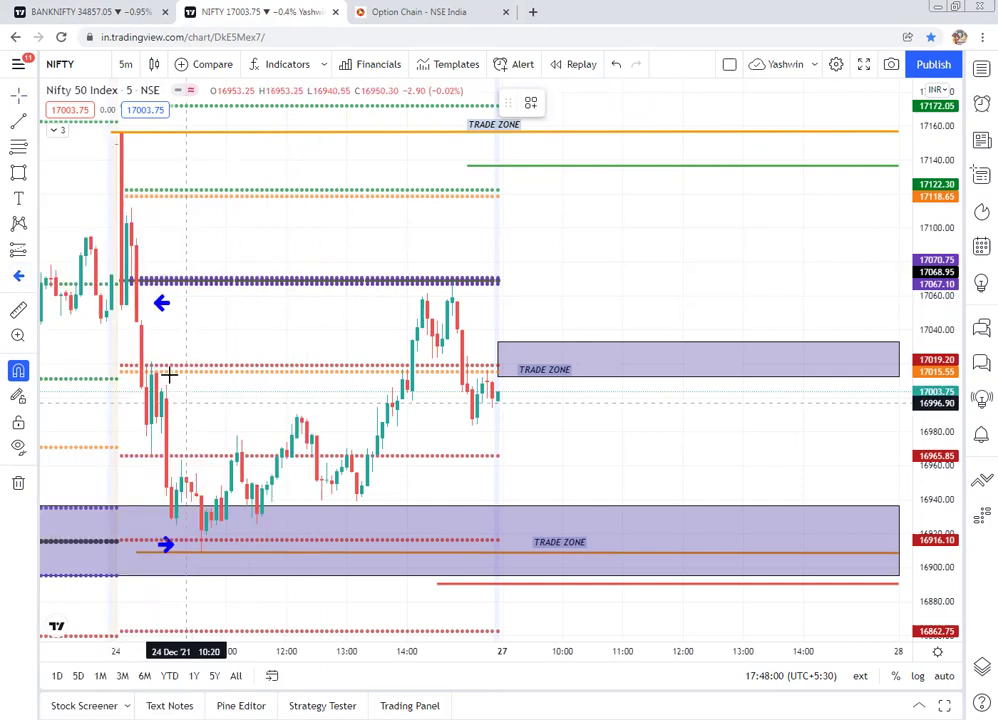
click(170, 374)
click(225, 386)
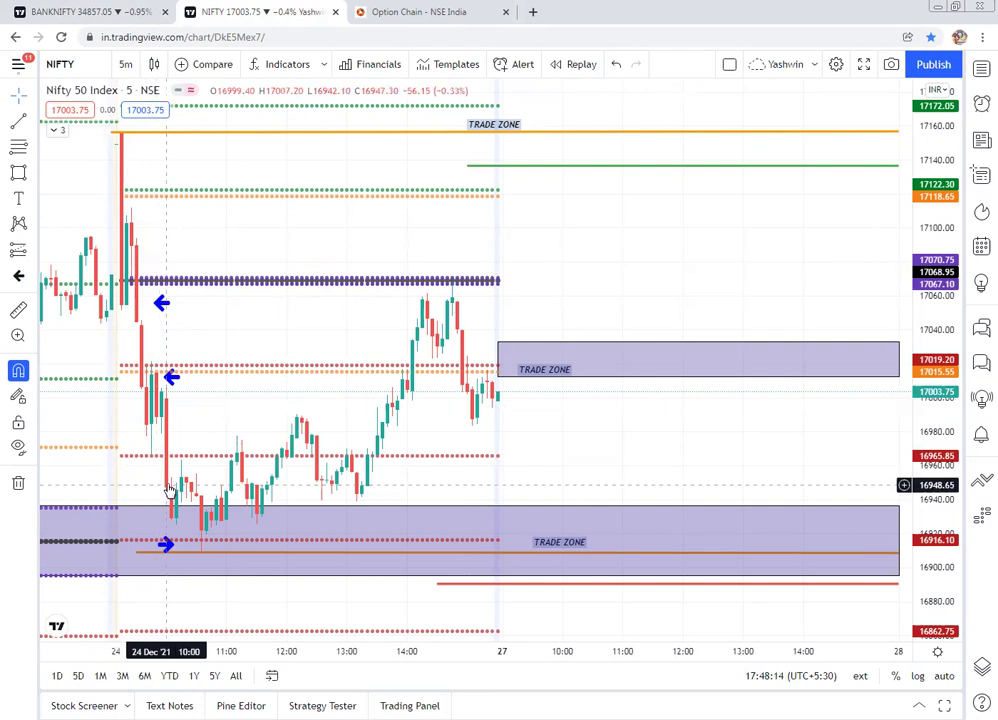
click(181, 372)
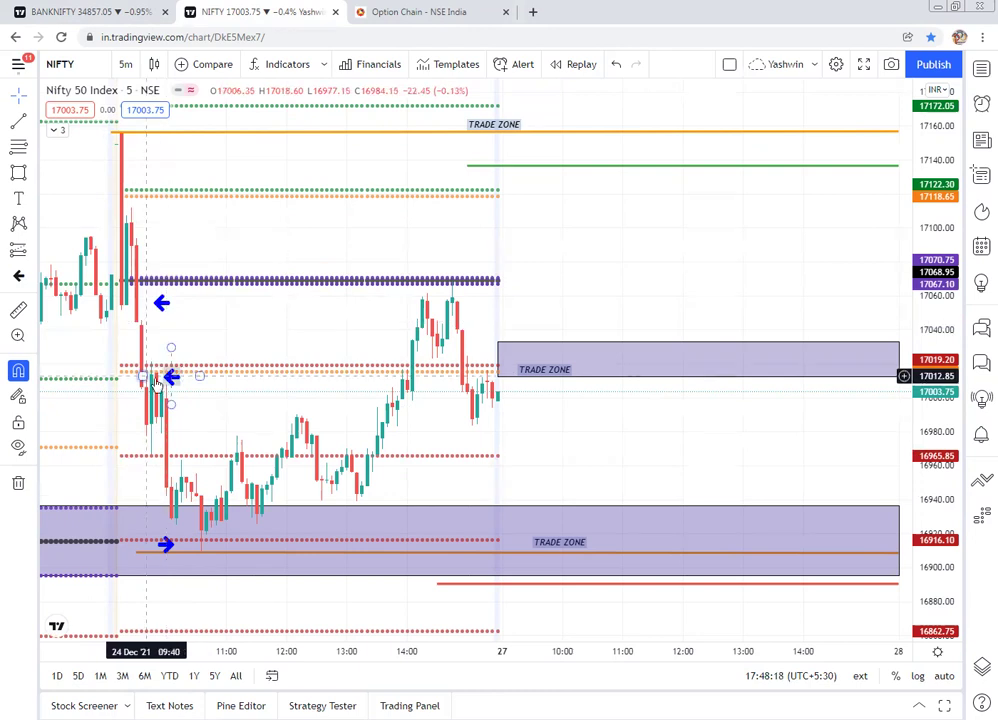
click(155, 437)
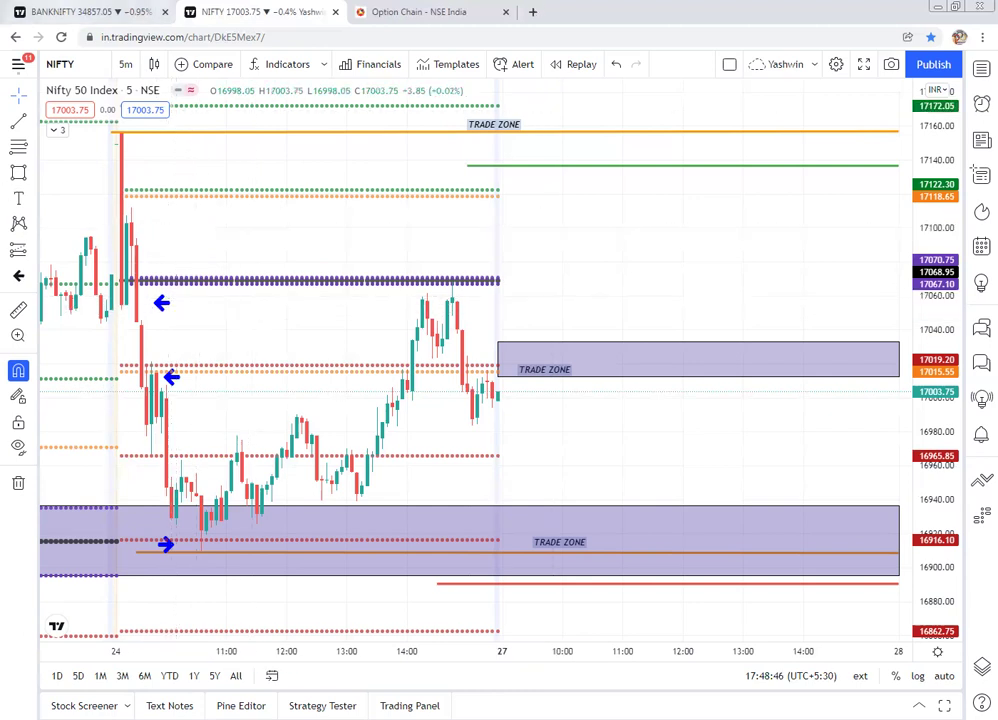
Step: Return to the BANKNIFTY chart and change its interval to 30 minutes
click(112, 9)
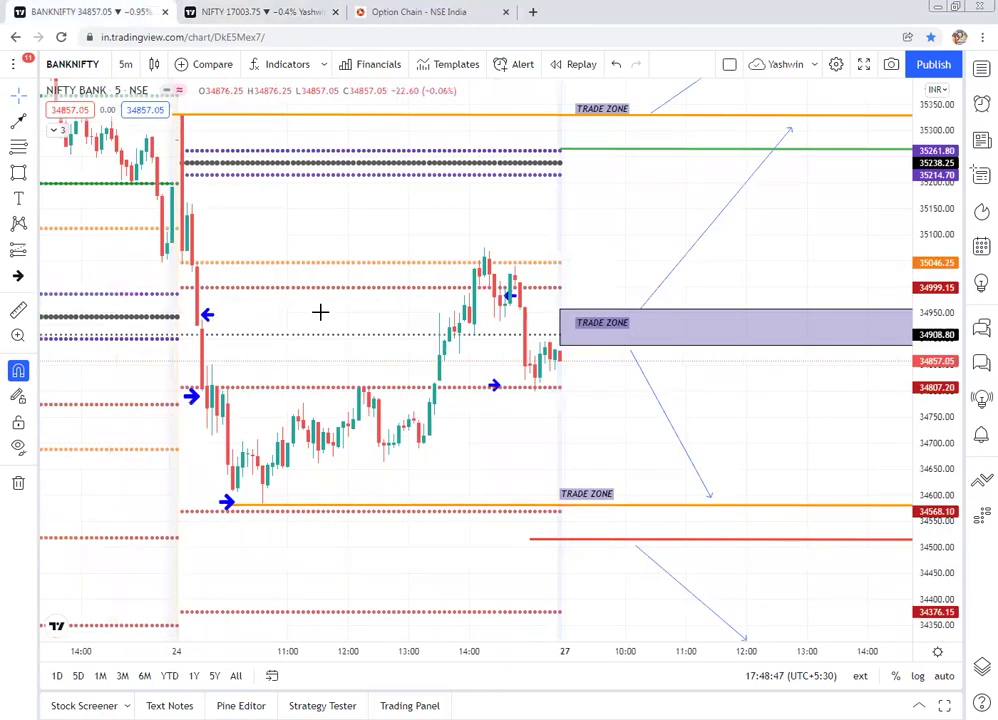
drag(323, 285, 317, 311)
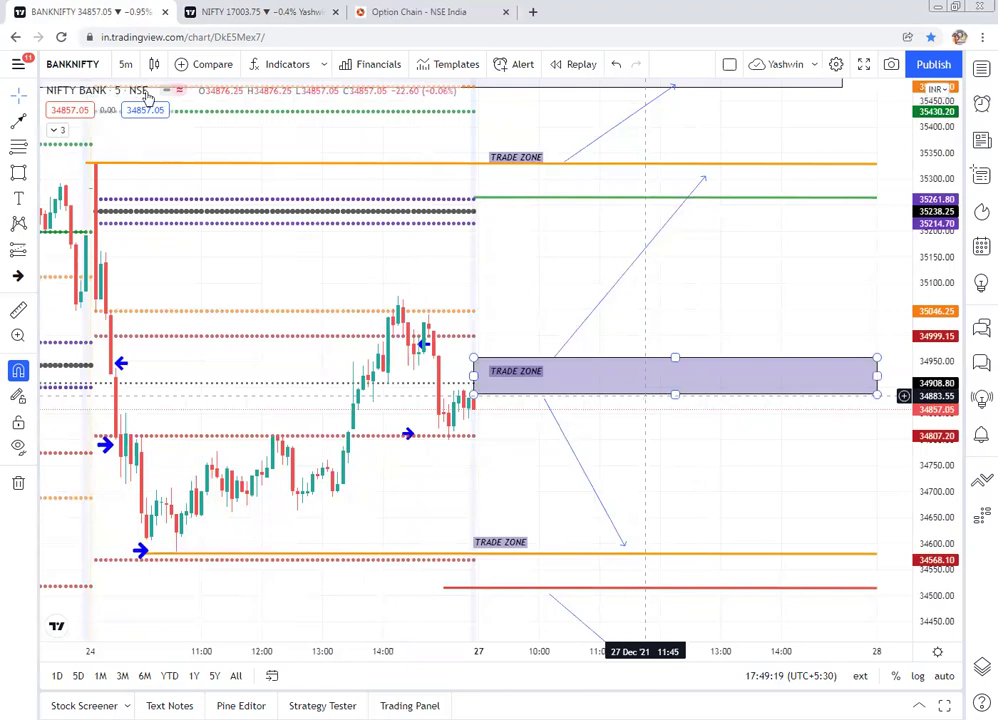
click(125, 64)
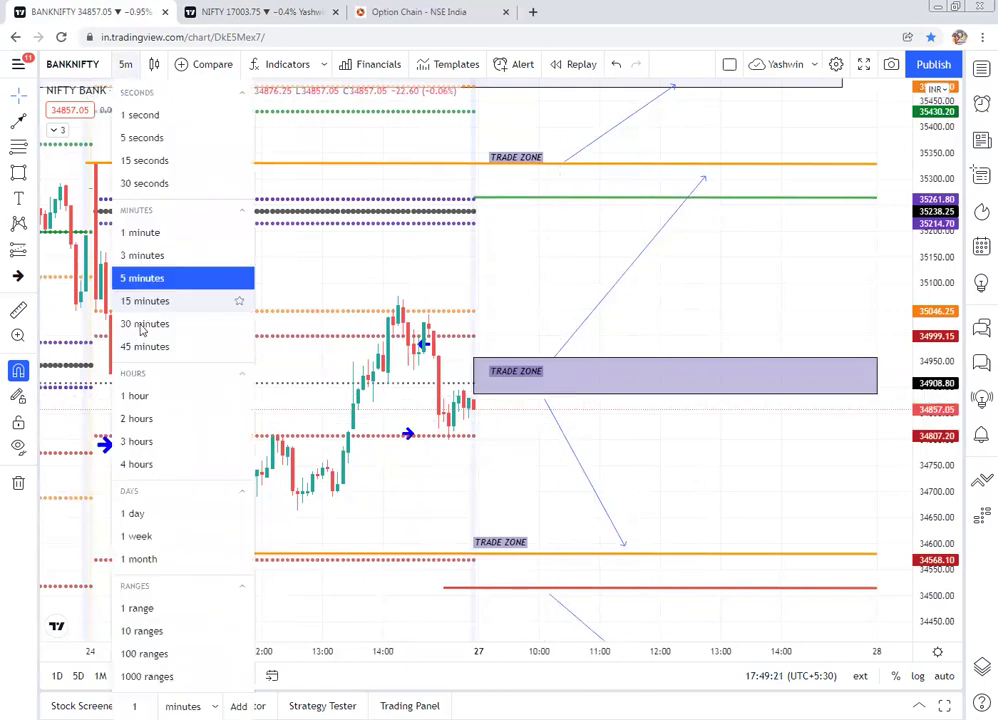
click(143, 325)
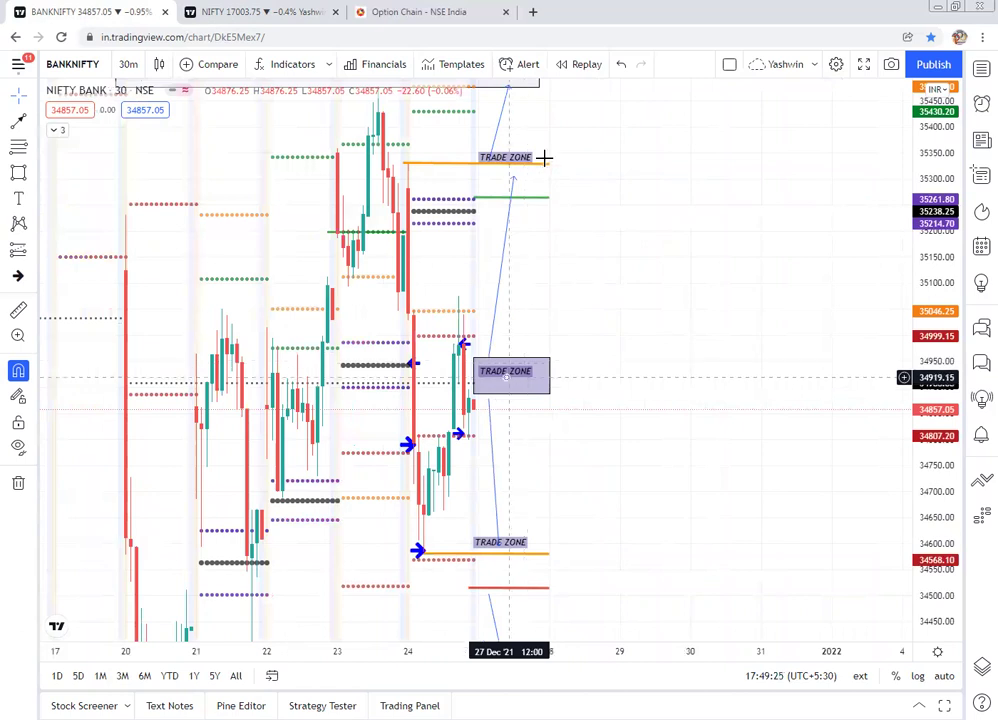
Step: Examine the 27 December trade zones and the upper and lower edges of the light rectangle above the top orange line
click(529, 554)
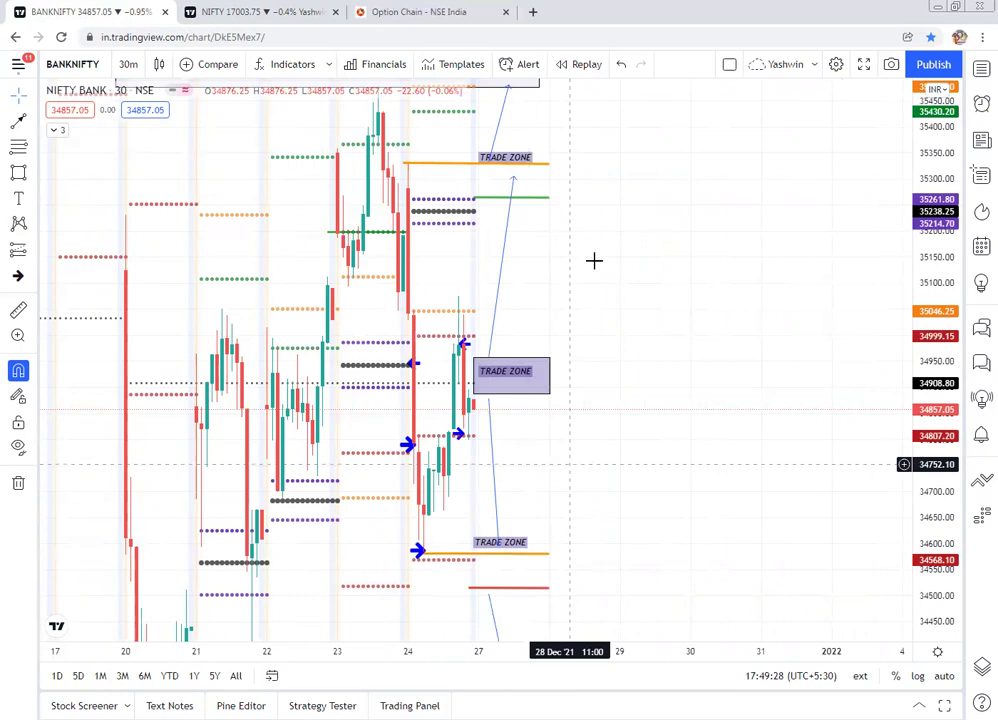
drag(610, 268, 647, 398)
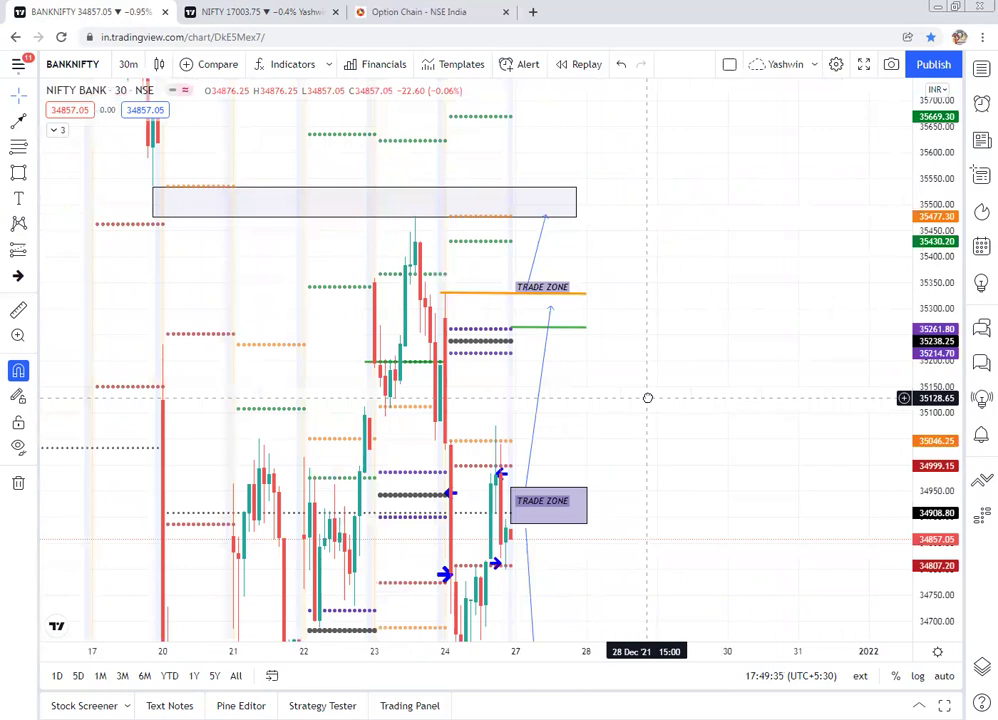
drag(649, 408, 647, 438)
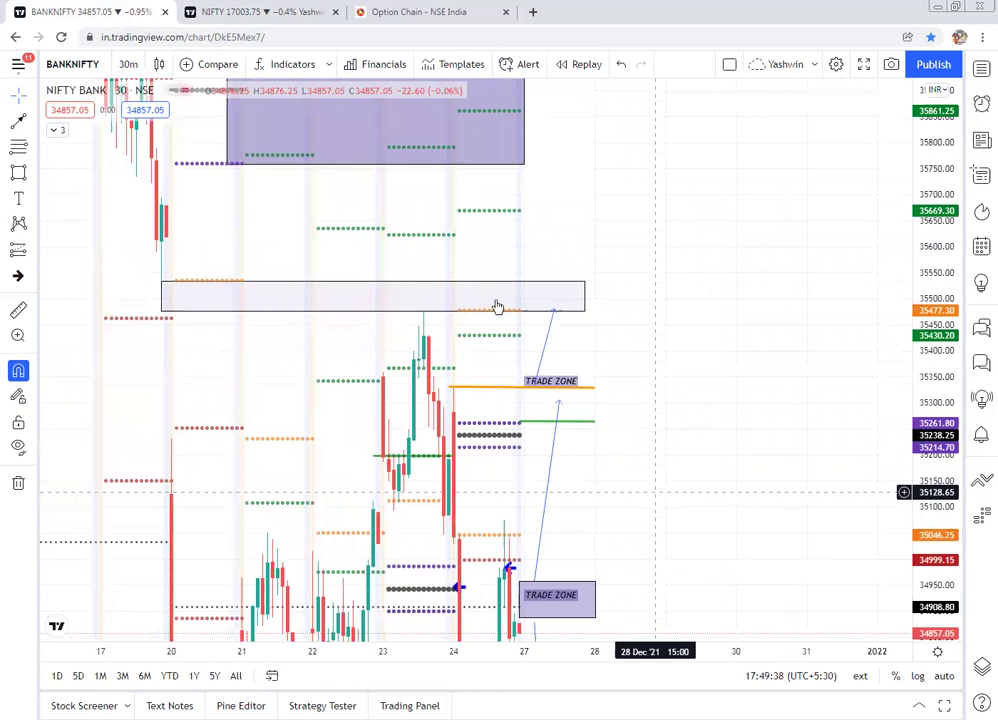
click(563, 316)
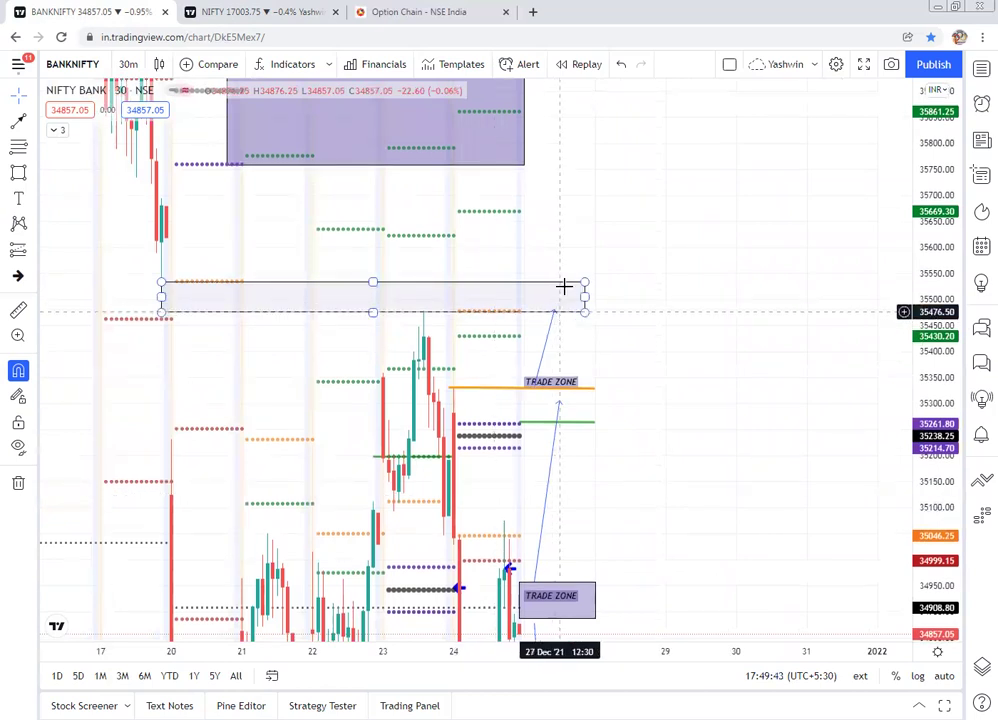
click(564, 285)
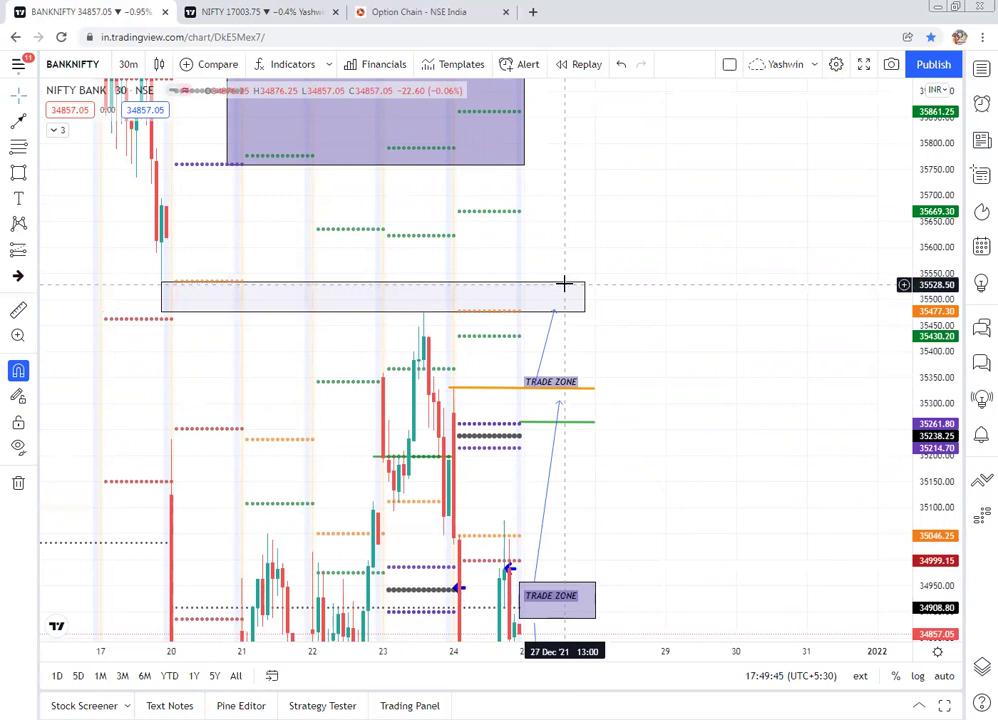
click(564, 285)
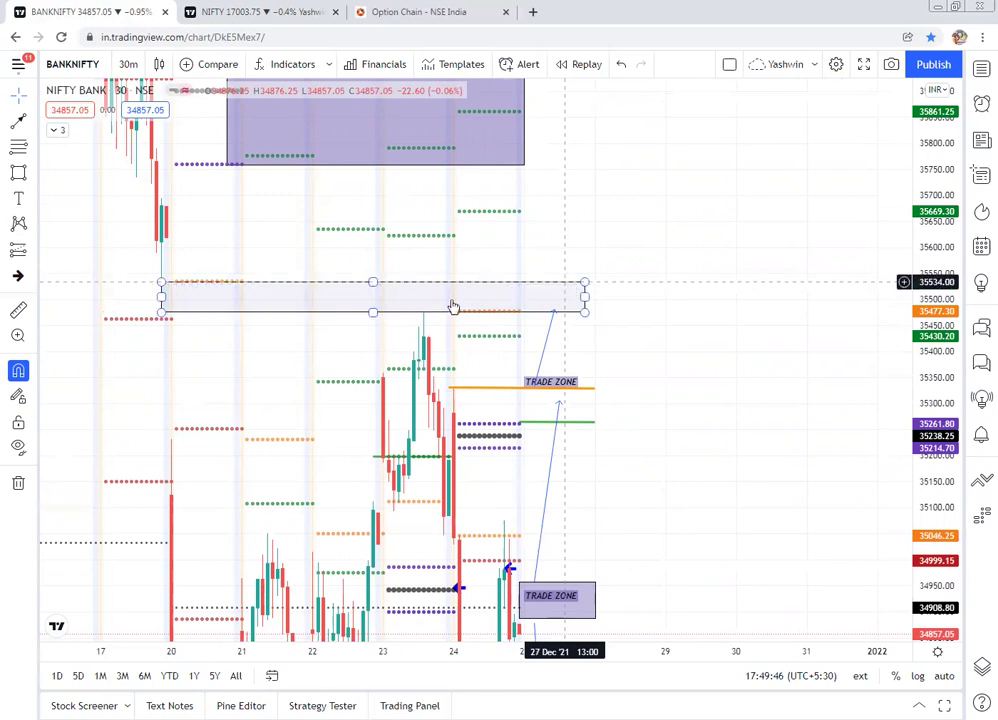
click(457, 217)
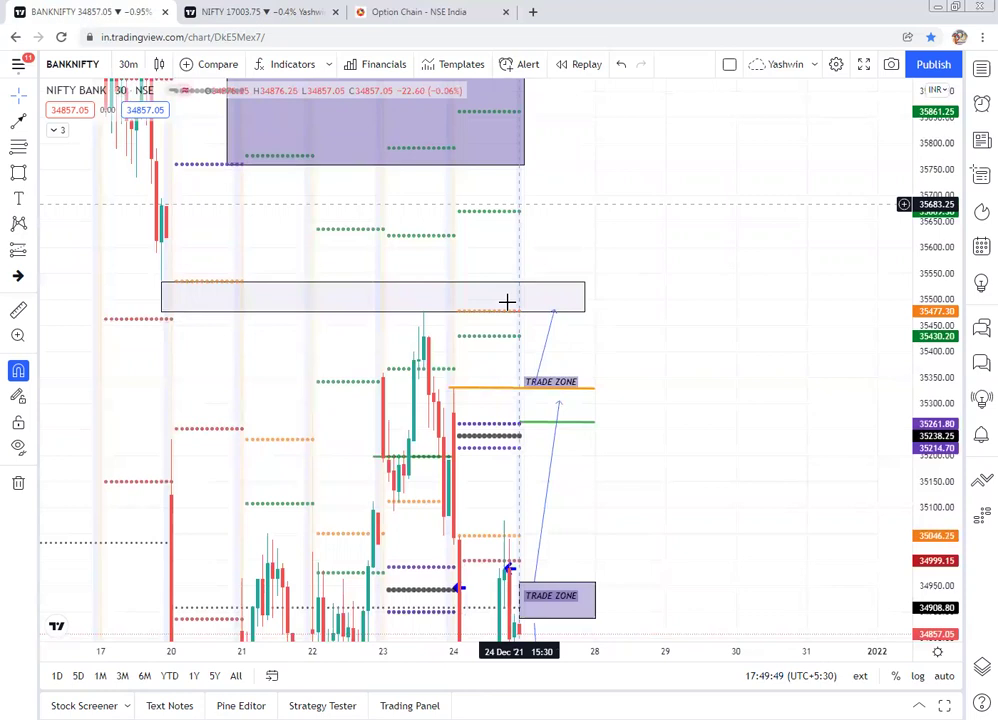
Step: Extend the right edge of the large purple zone above the light rectangle to the start of 28 December
drag(520, 117, 602, 127)
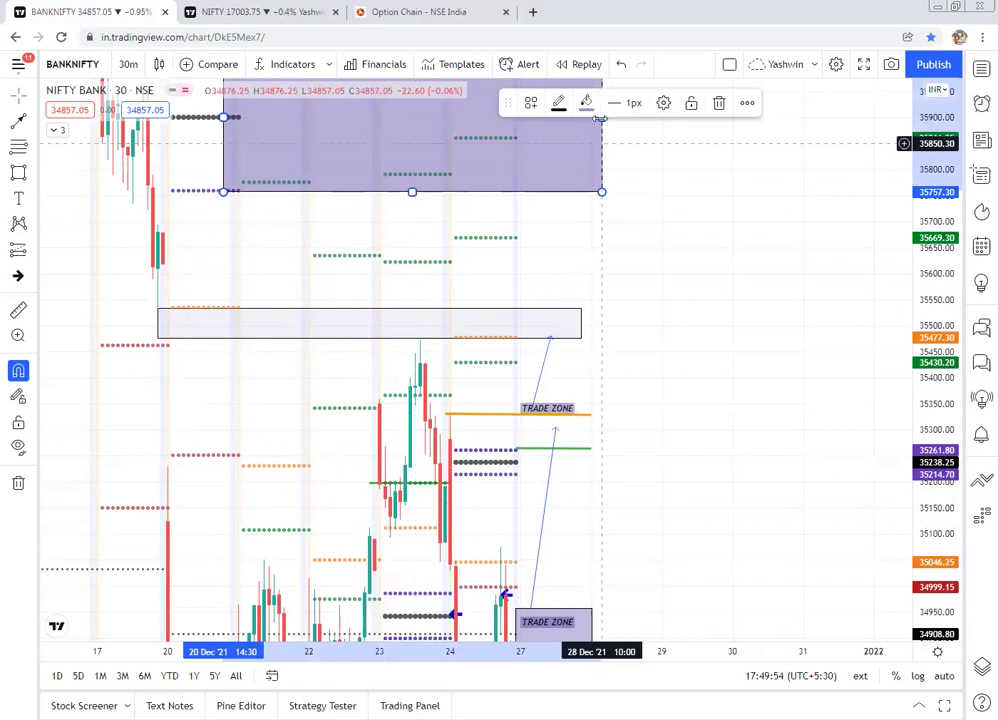
drag(601, 119, 592, 121)
click(621, 288)
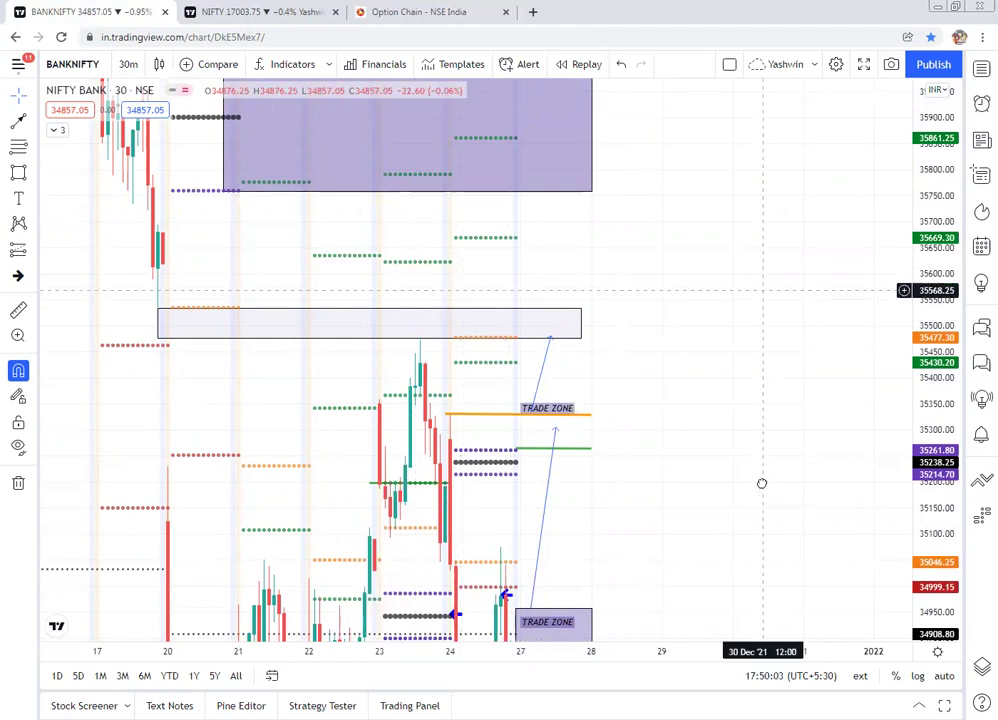
Step: Examine the upper edge of the purple zone and the downside levels from the lower trade zone to the pink horizontal line
drag(762, 484, 762, 486)
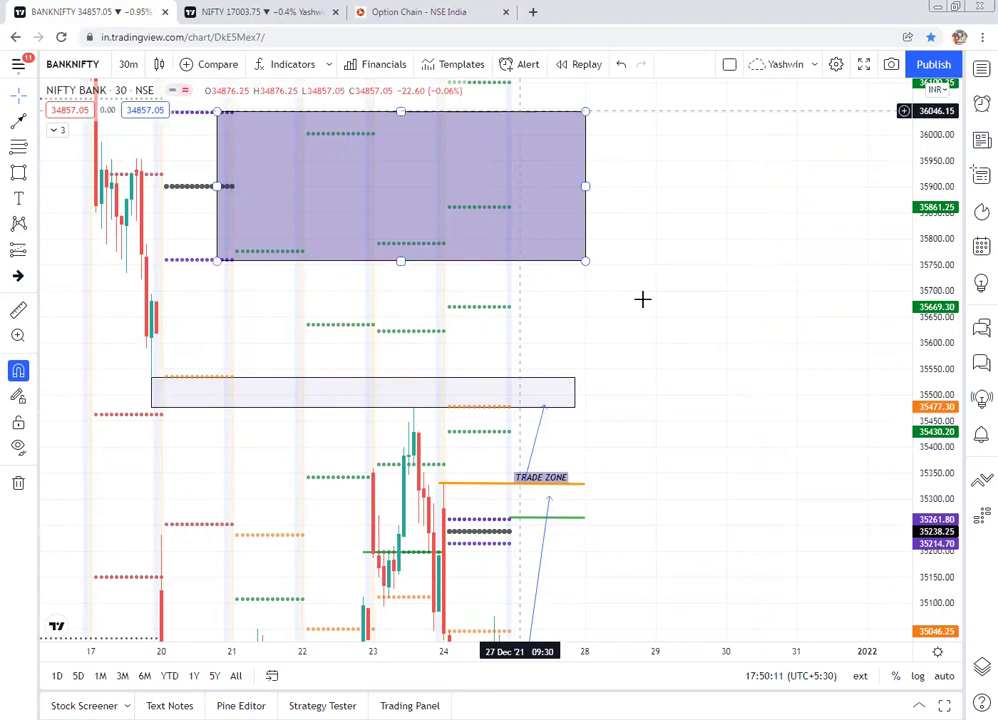
drag(695, 177, 696, 79)
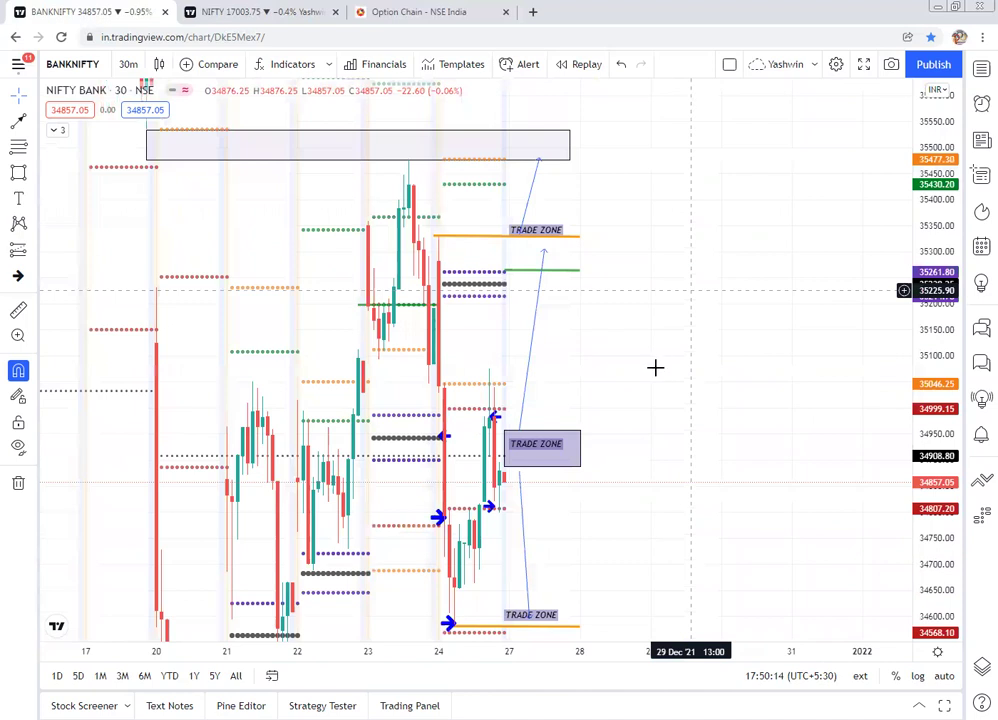
scroll(650, 350, down, 3)
scroll(648, 125, down, 2)
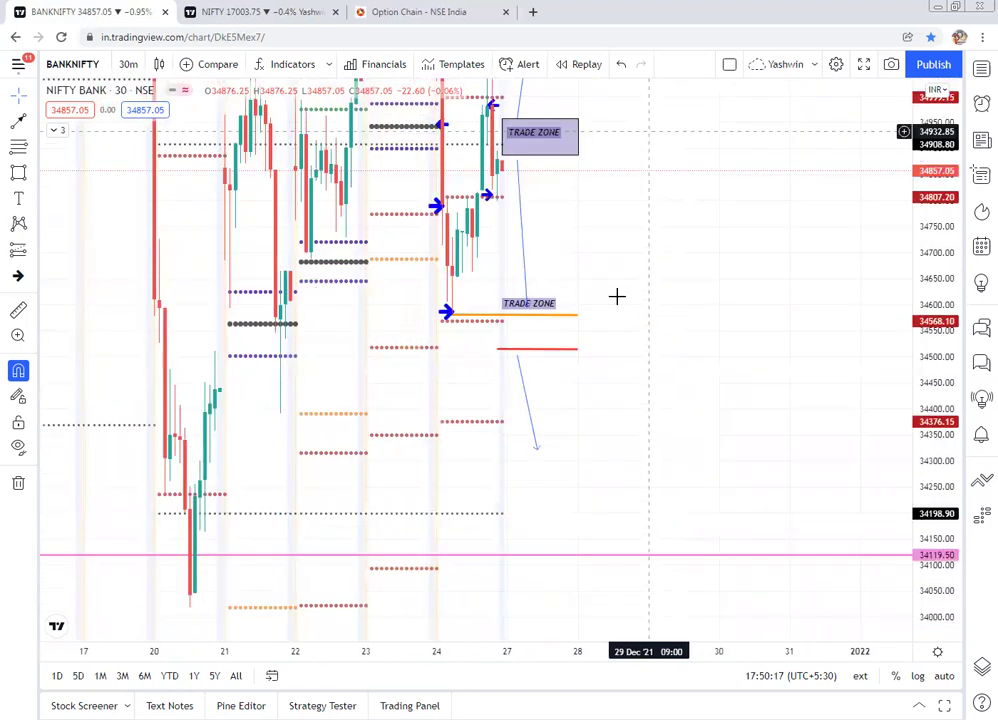
scroll(495, 299, down, 1)
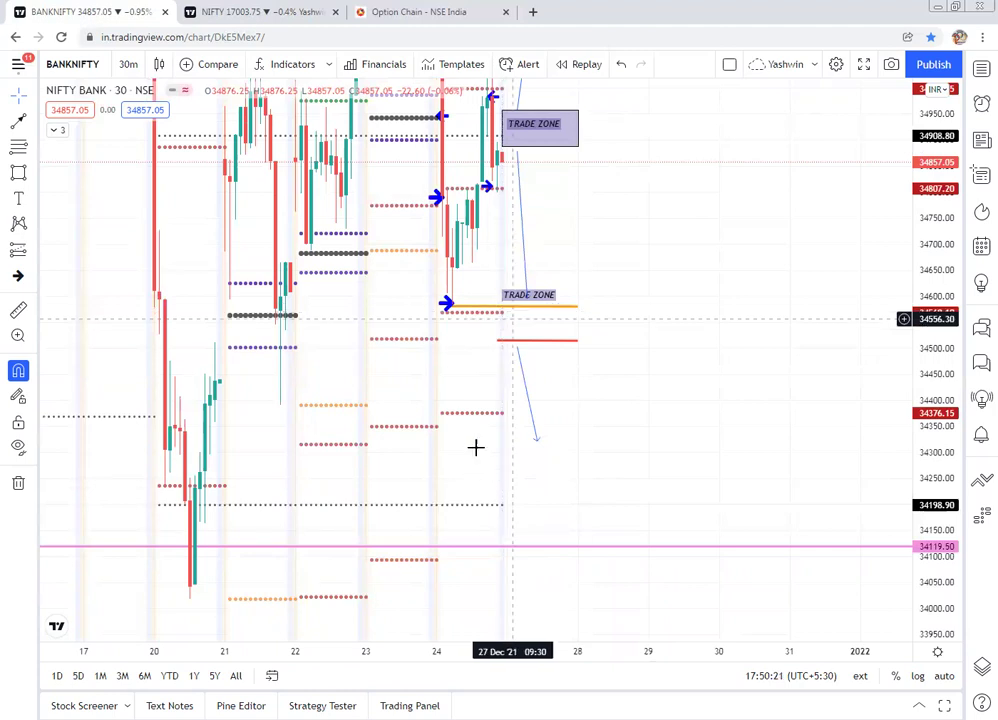
drag(474, 445, 478, 365)
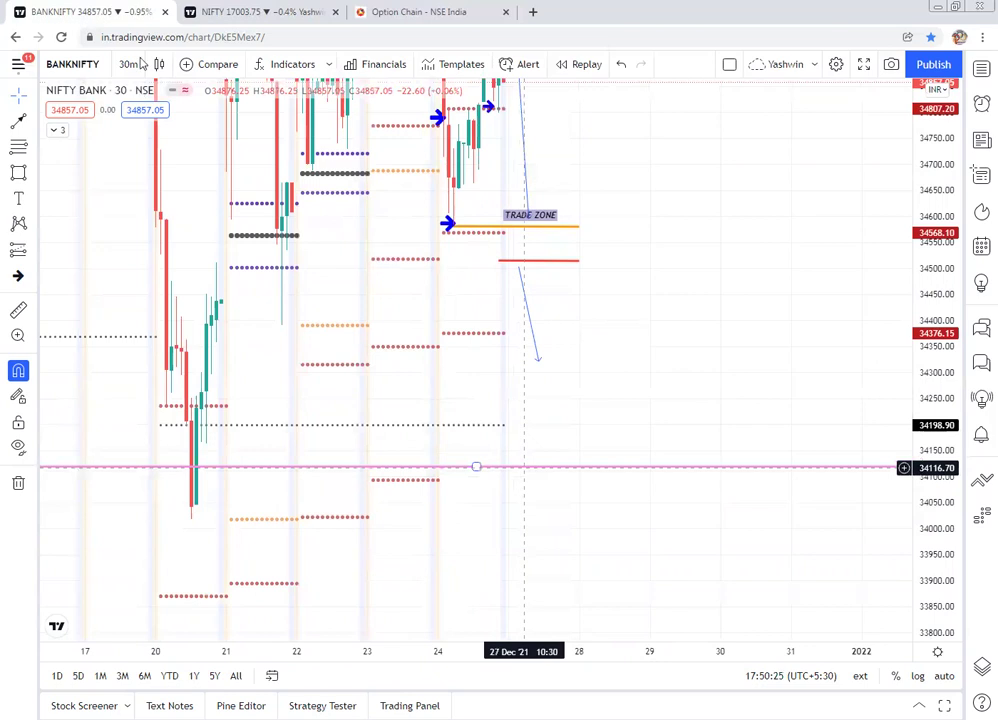
Step: Switch to the 4-hour interval and trace the pink horizontal line back to the late July 2021 low
key(1)
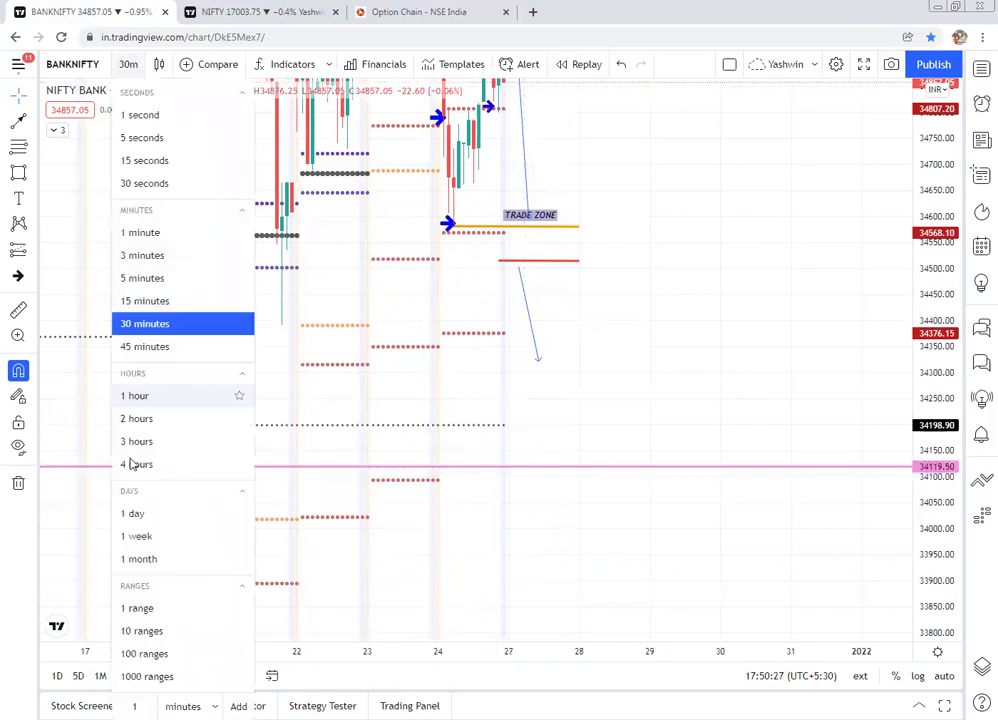
click(130, 461)
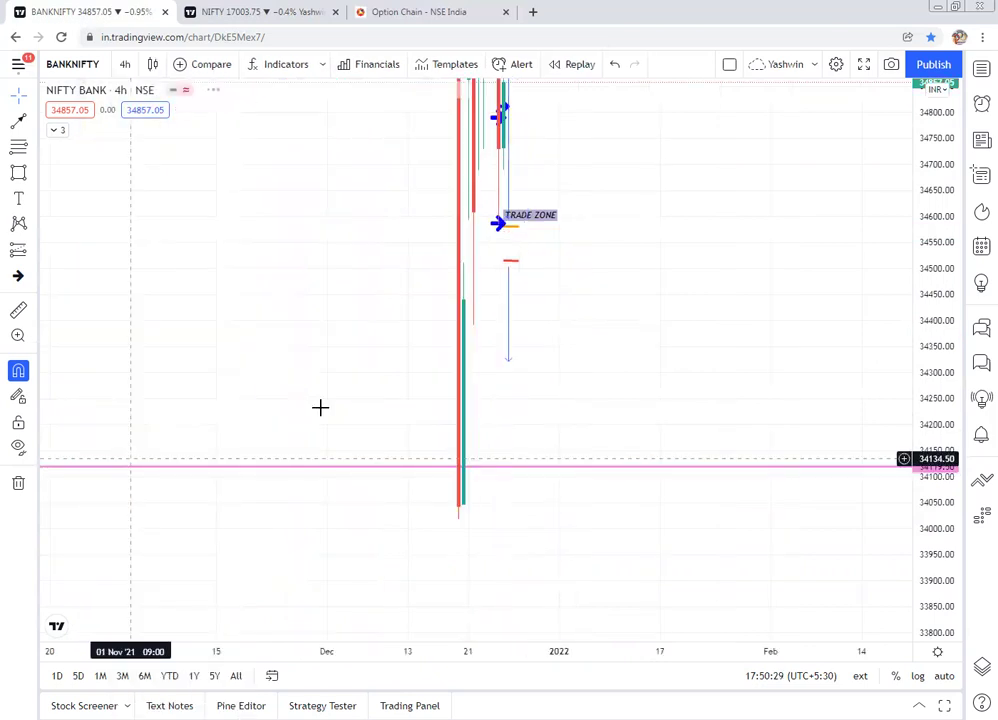
drag(664, 373, 844, 390)
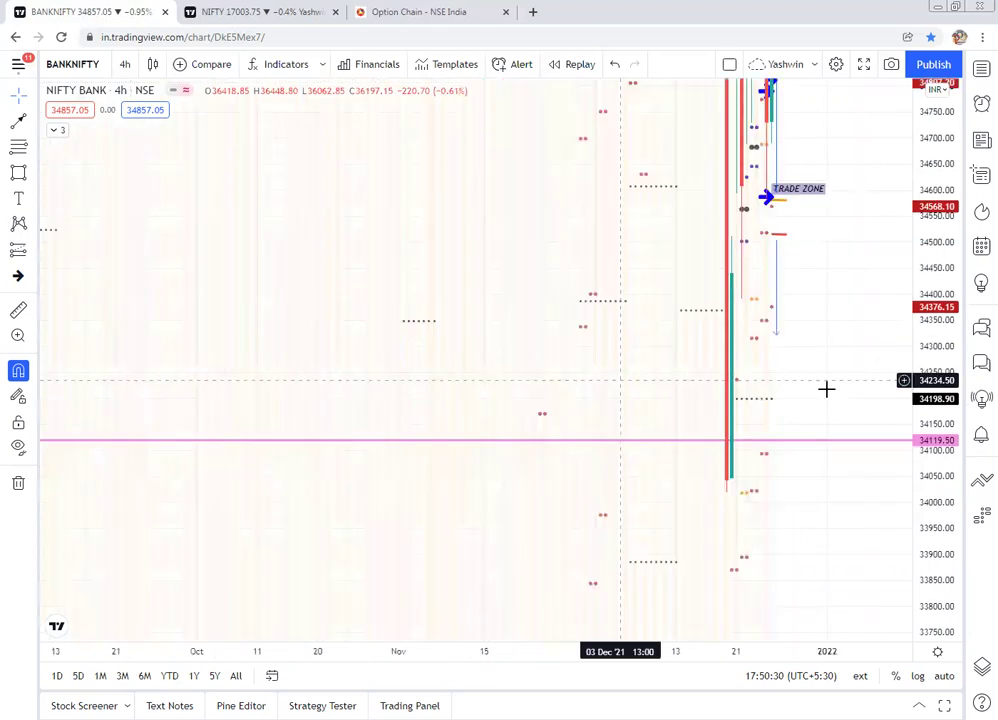
drag(579, 381, 848, 381)
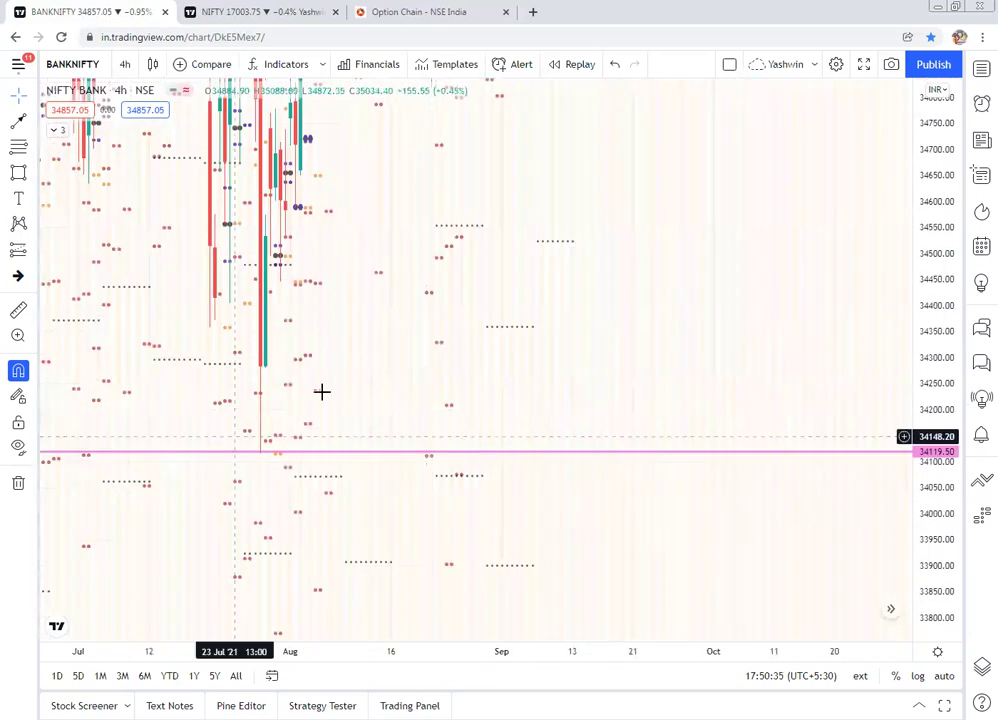
click(271, 458)
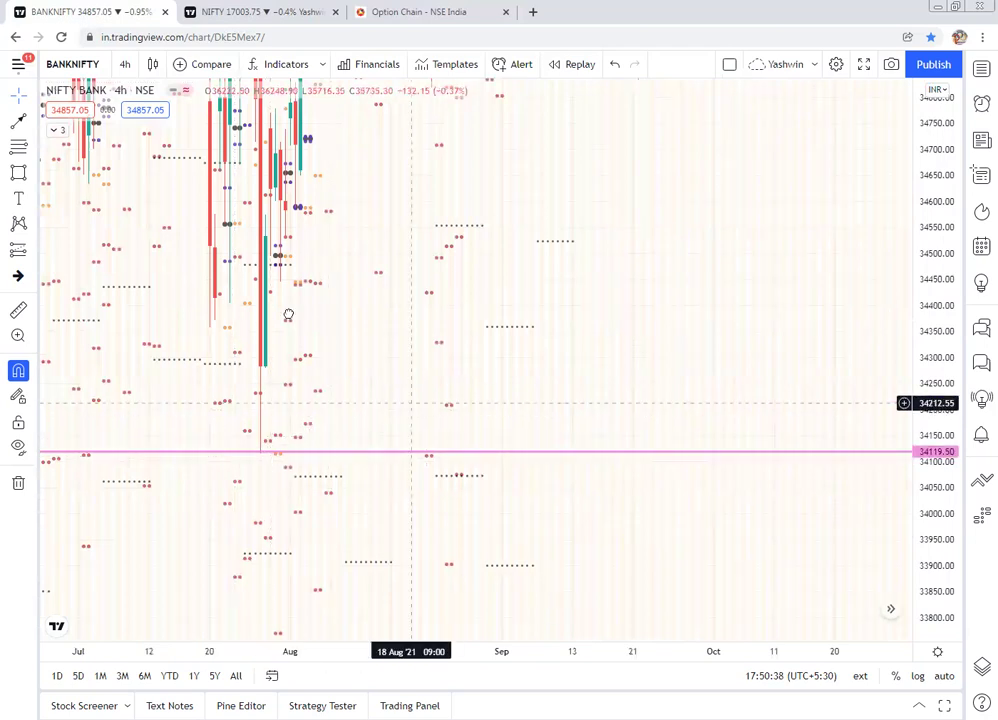
drag(288, 315, 203, 307)
drag(530, 325, 264, 360)
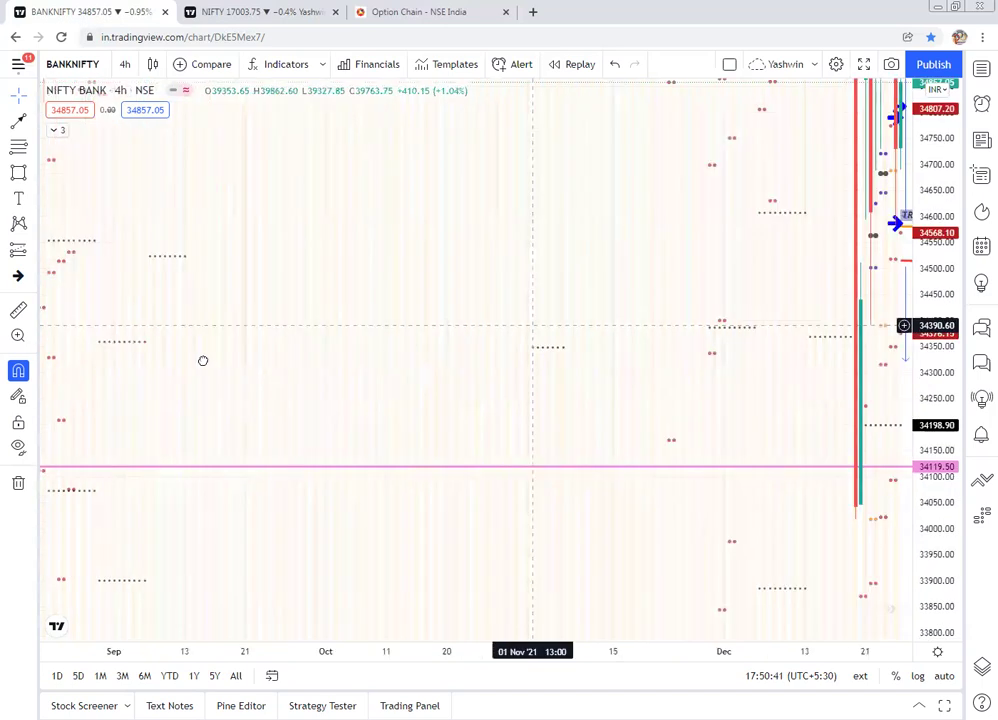
drag(203, 360, 156, 359)
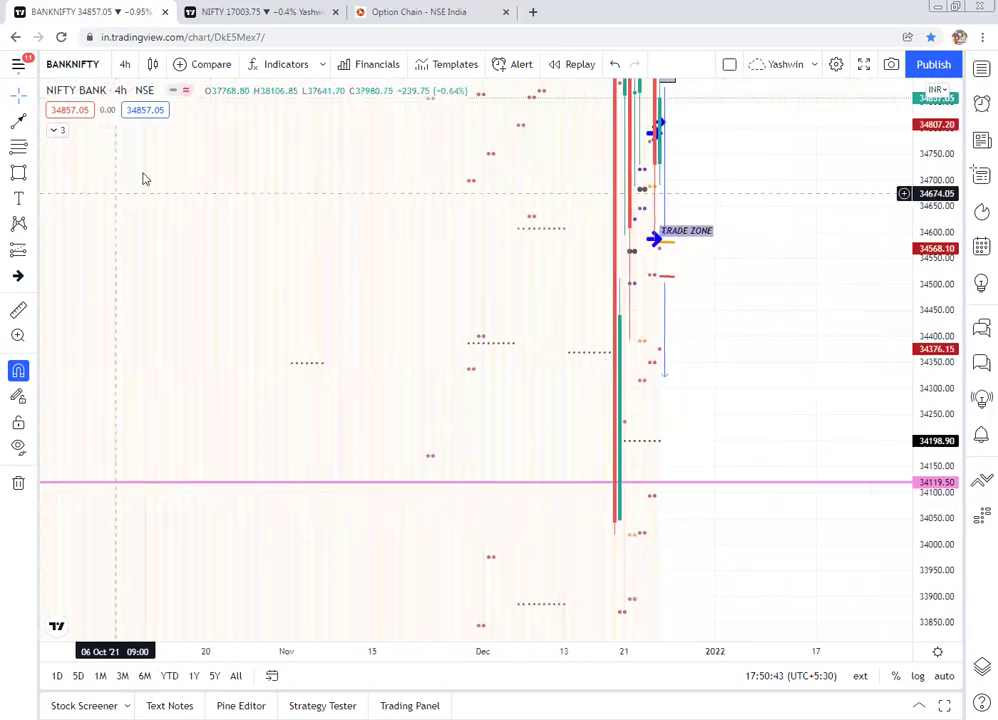
Step: Return to the 5-minute interval and fit the 27 December trade zones, projection arrows and light upper rectangle in view
click(124, 64)
click(140, 284)
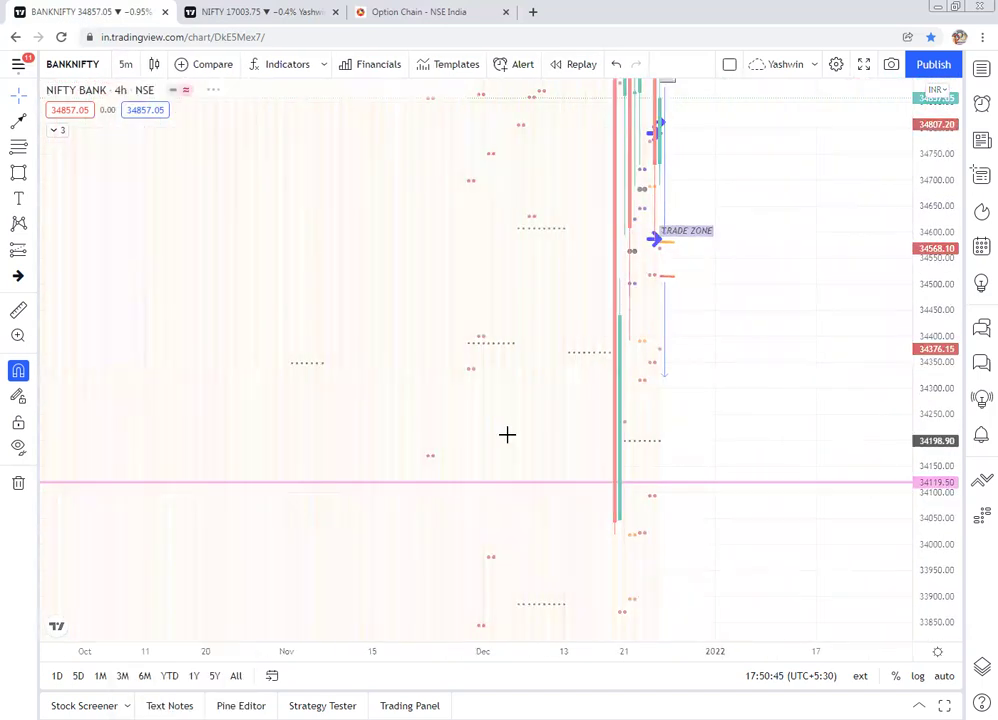
drag(519, 389, 322, 517)
drag(321, 596, 319, 670)
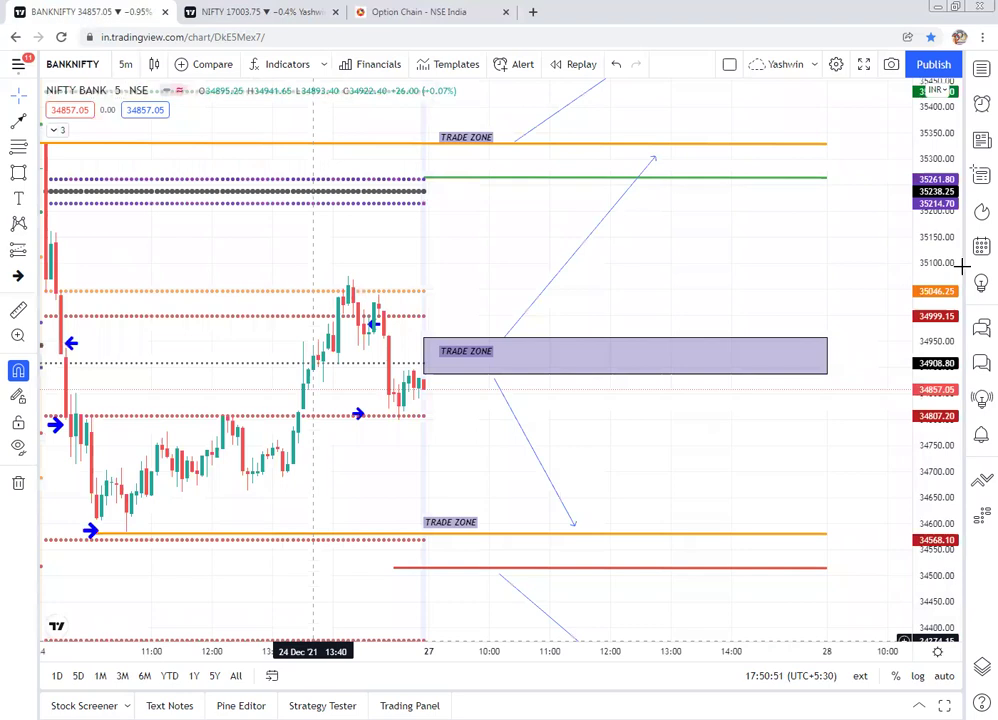
drag(937, 250, 931, 258)
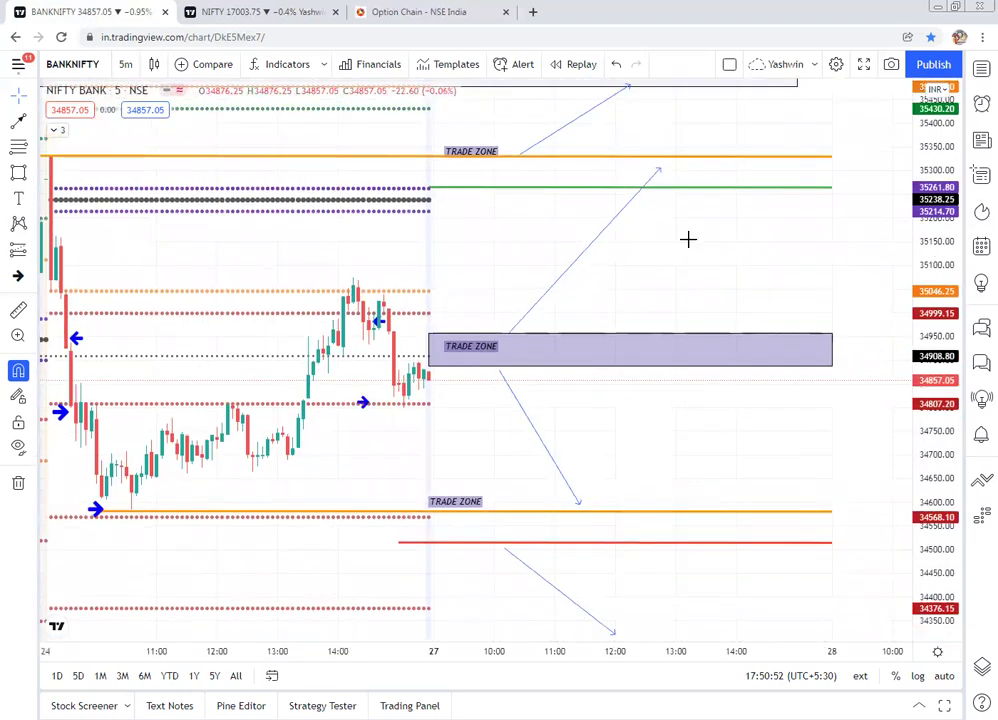
drag(691, 240, 709, 311)
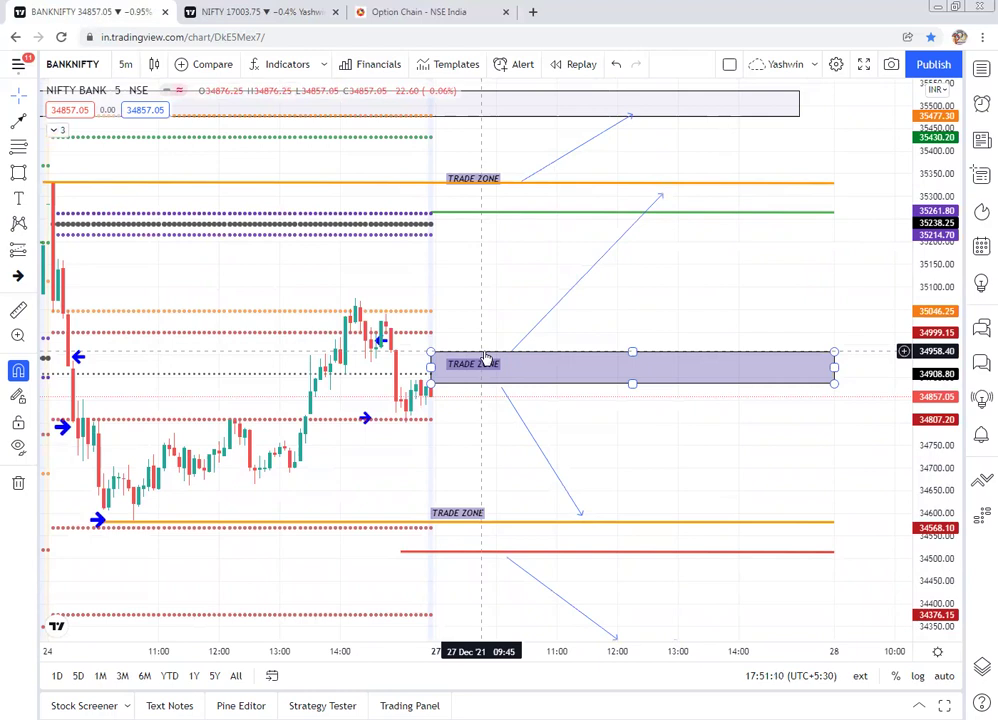
Step: Examine the middle purple trade zone and the upper orange trade zone line where the upward projection arrows begin and end
click(468, 386)
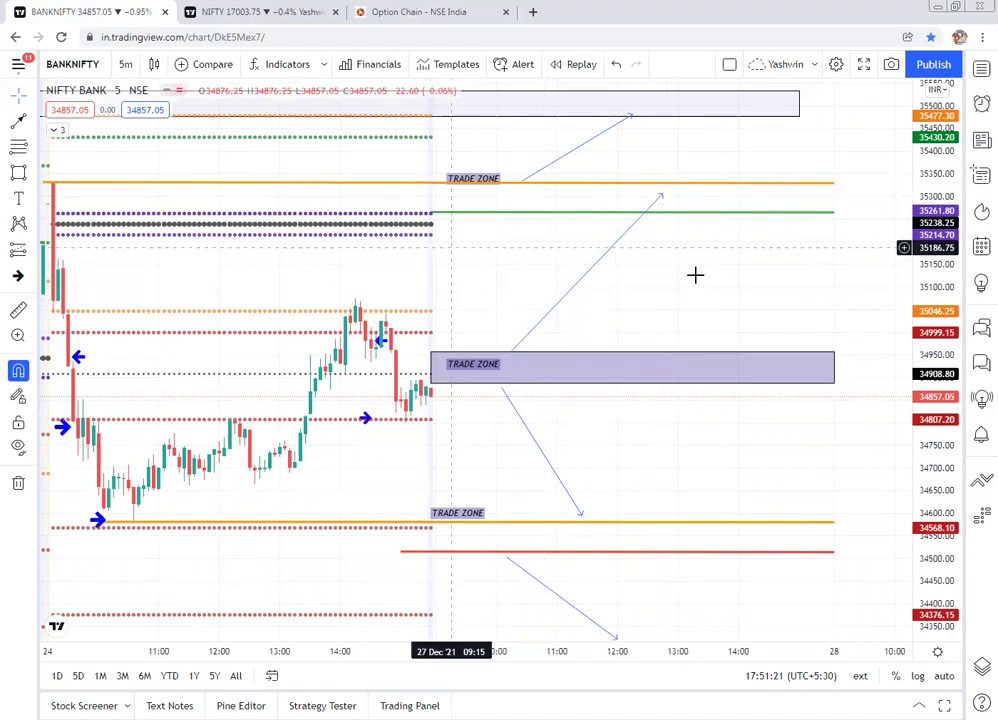
drag(720, 346, 720, 348)
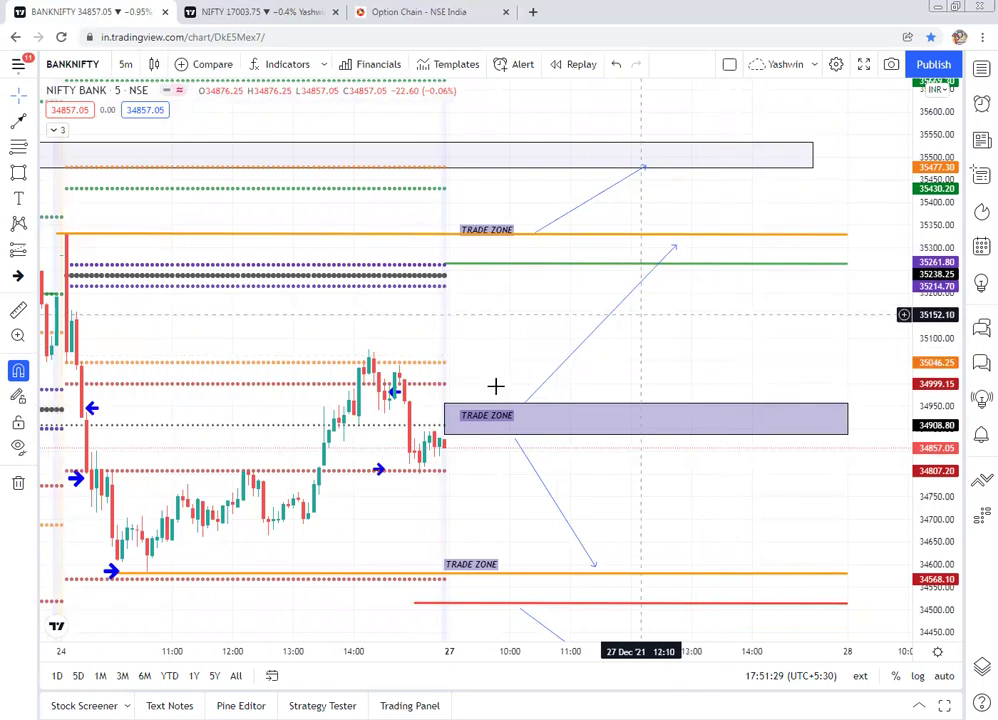
click(474, 418)
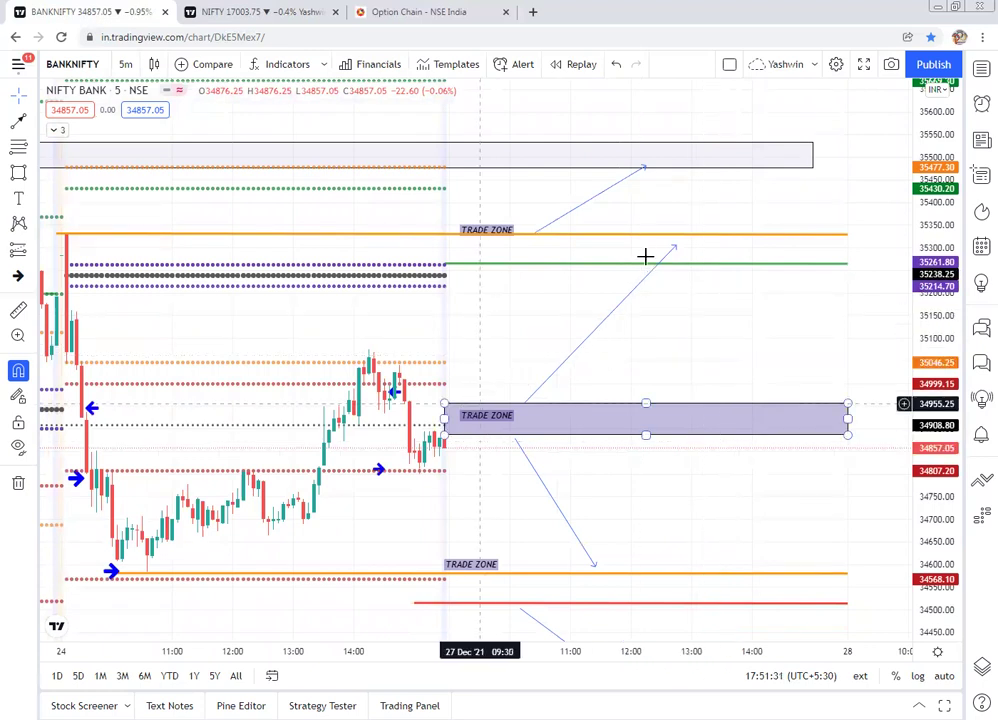
click(680, 235)
click(680, 240)
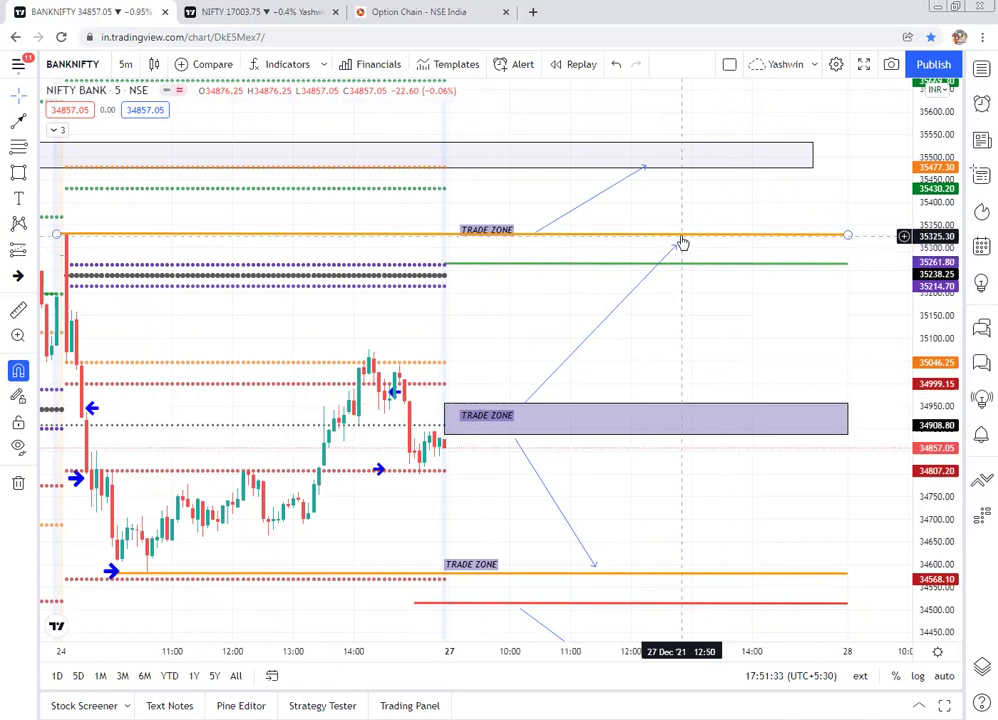
click(528, 238)
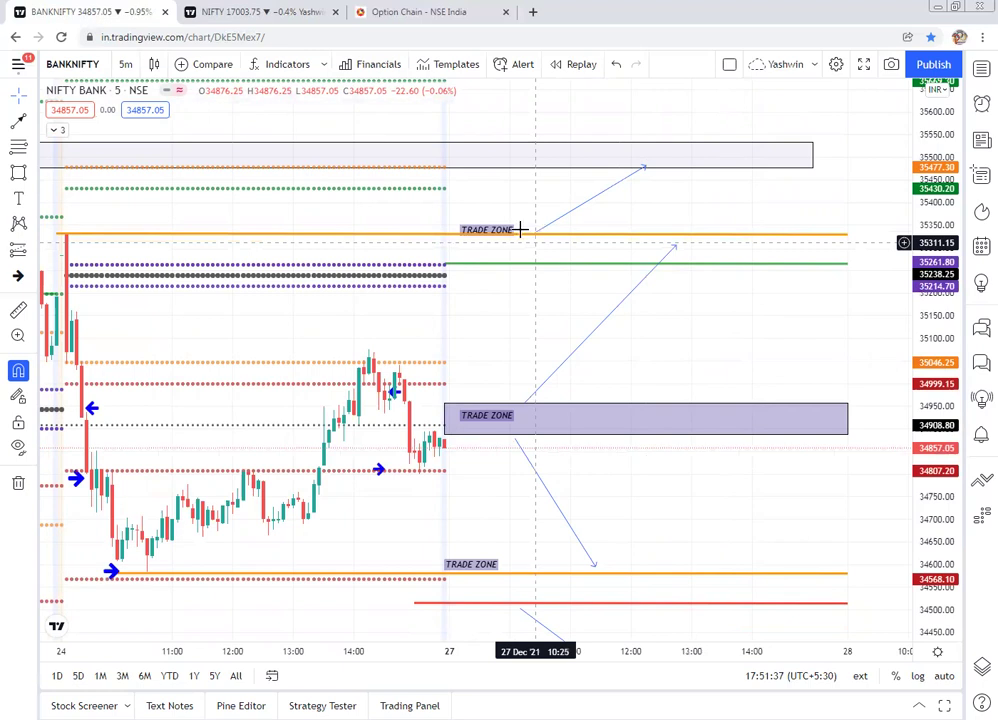
click(528, 236)
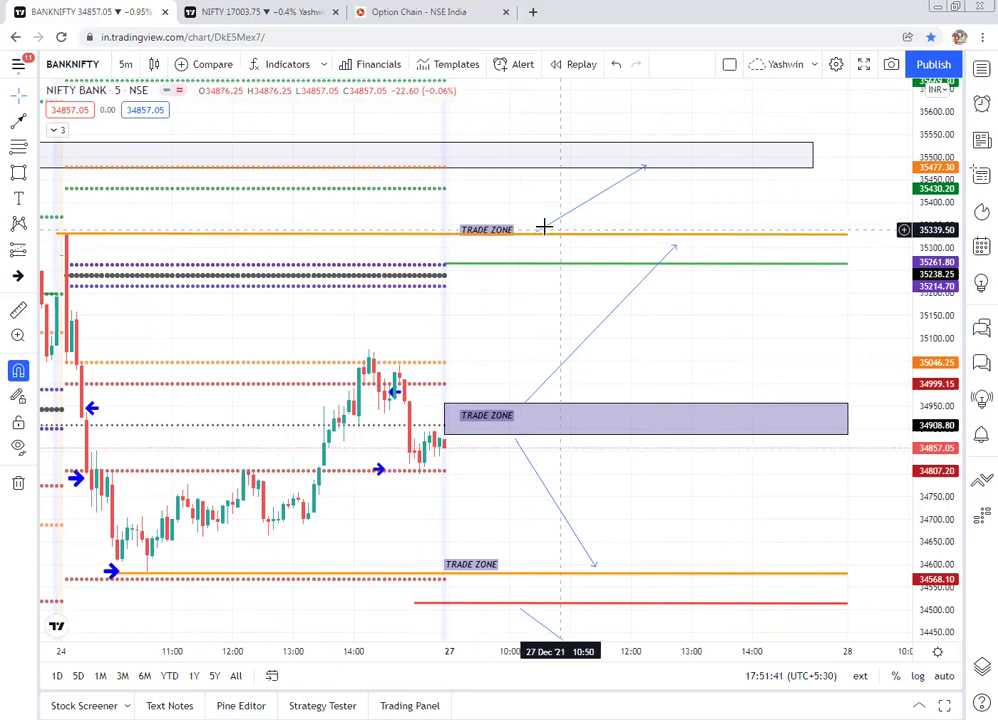
click(536, 236)
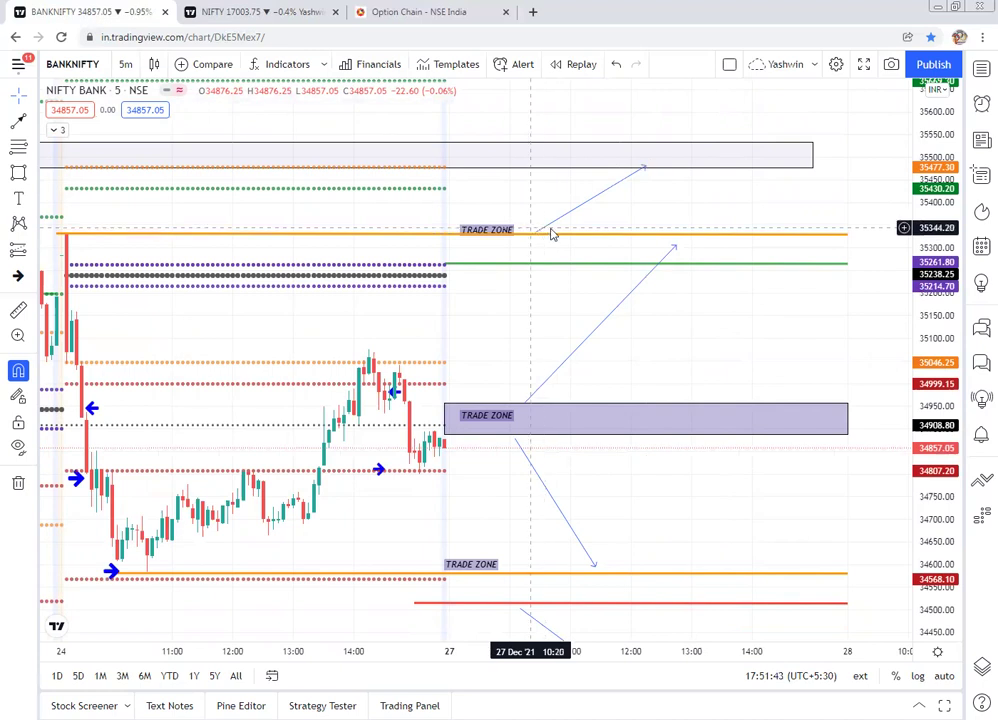
Step: Examine the lower and upper edges of the light rectangle that the uppermost projection arrow points to
click(596, 147)
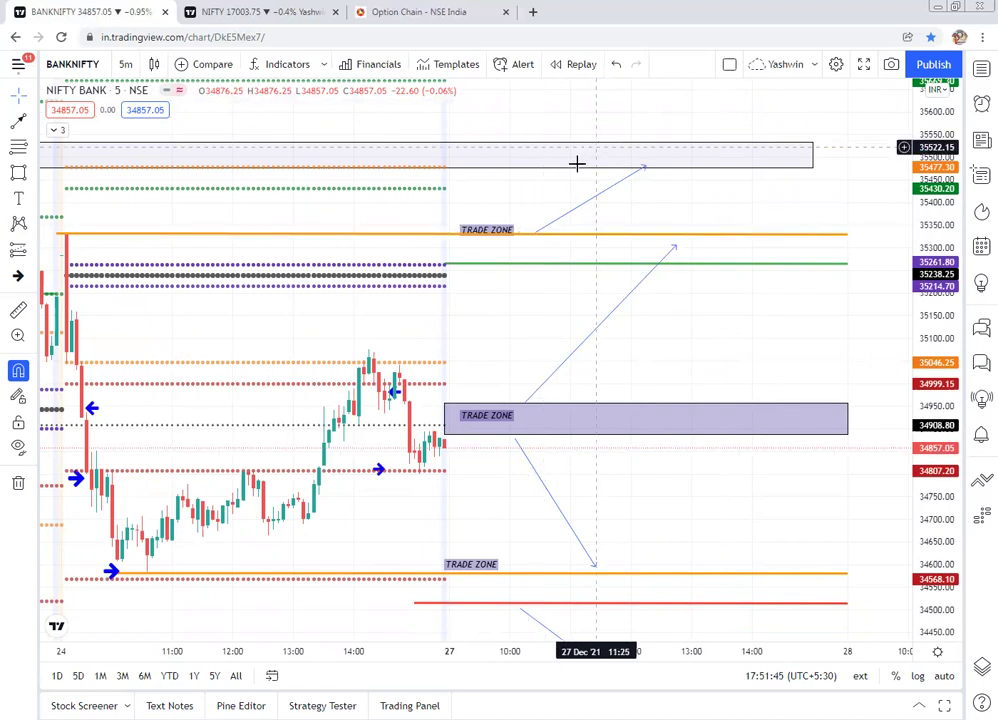
click(577, 163)
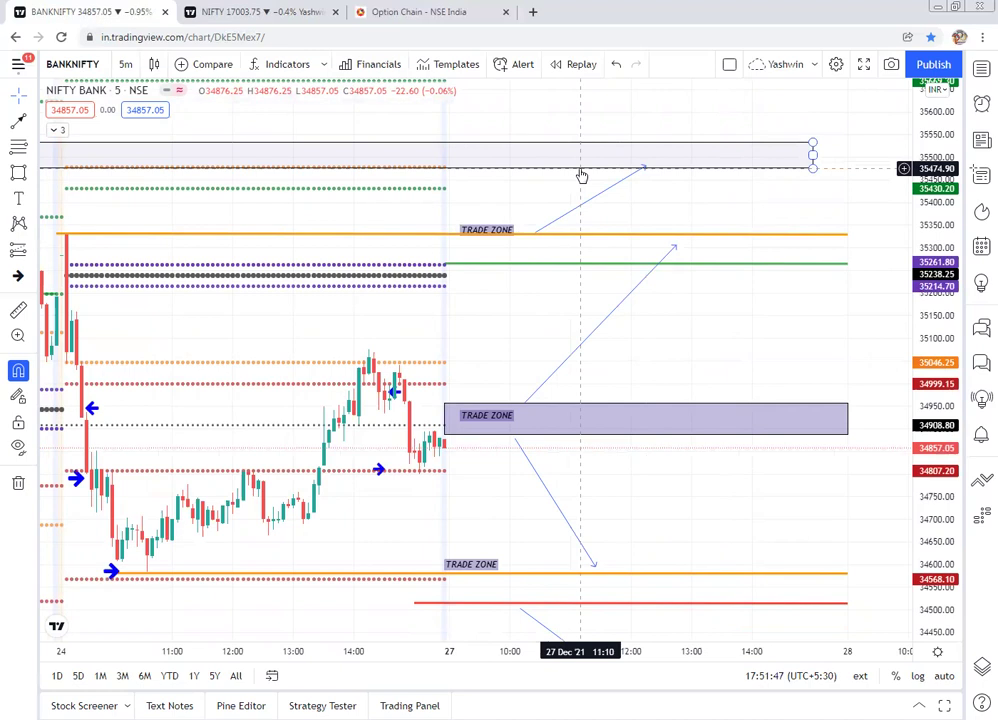
click(588, 149)
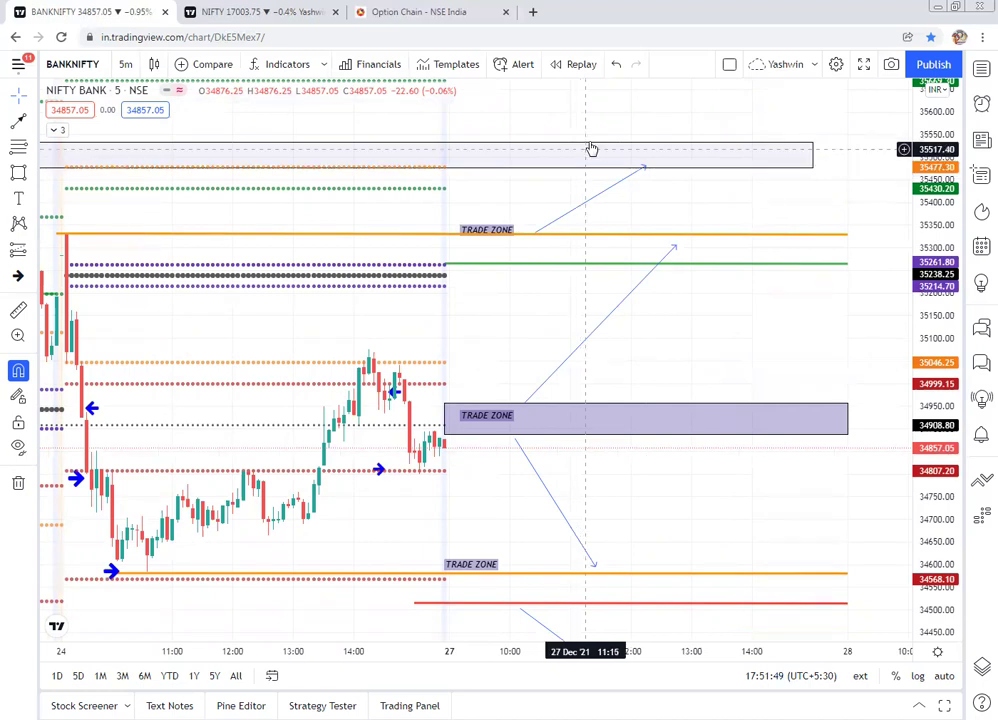
click(592, 148)
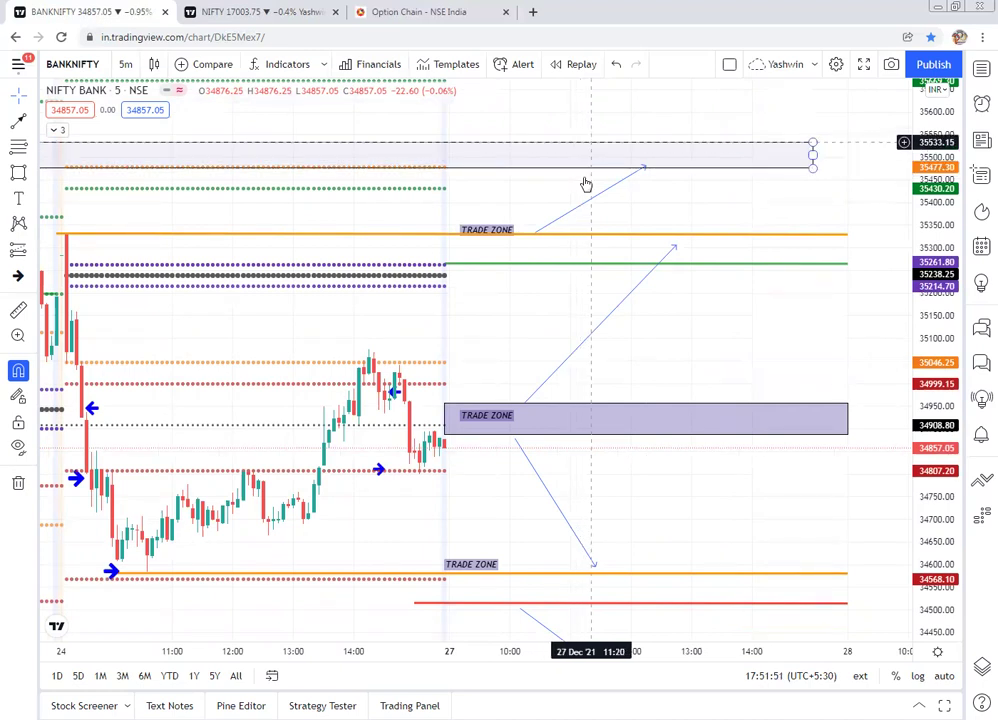
click(503, 158)
click(510, 150)
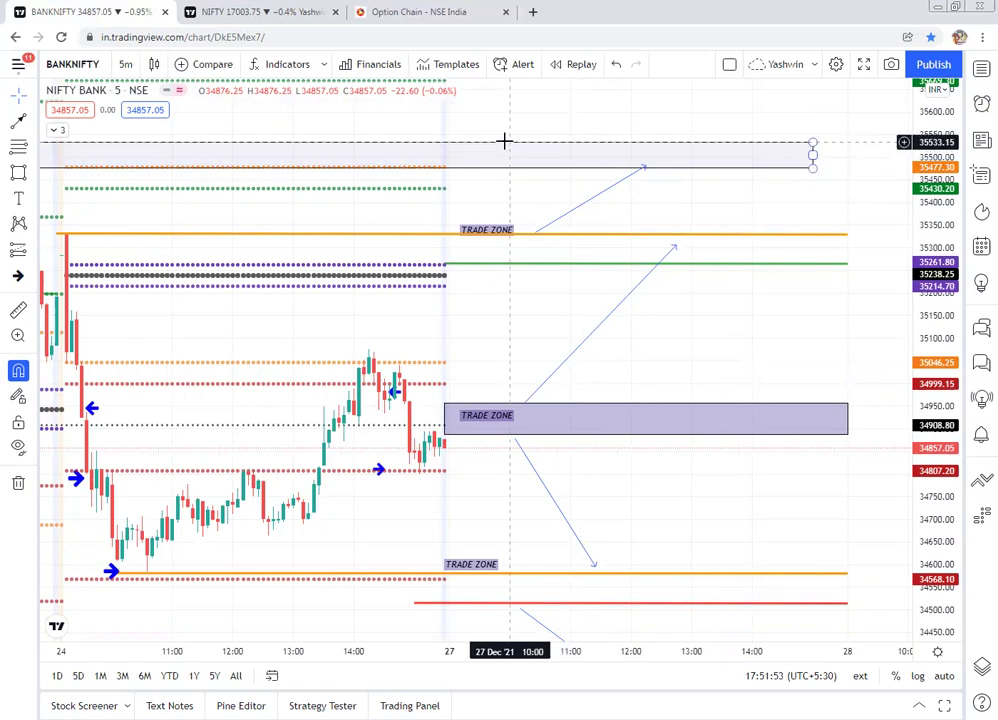
click(564, 100)
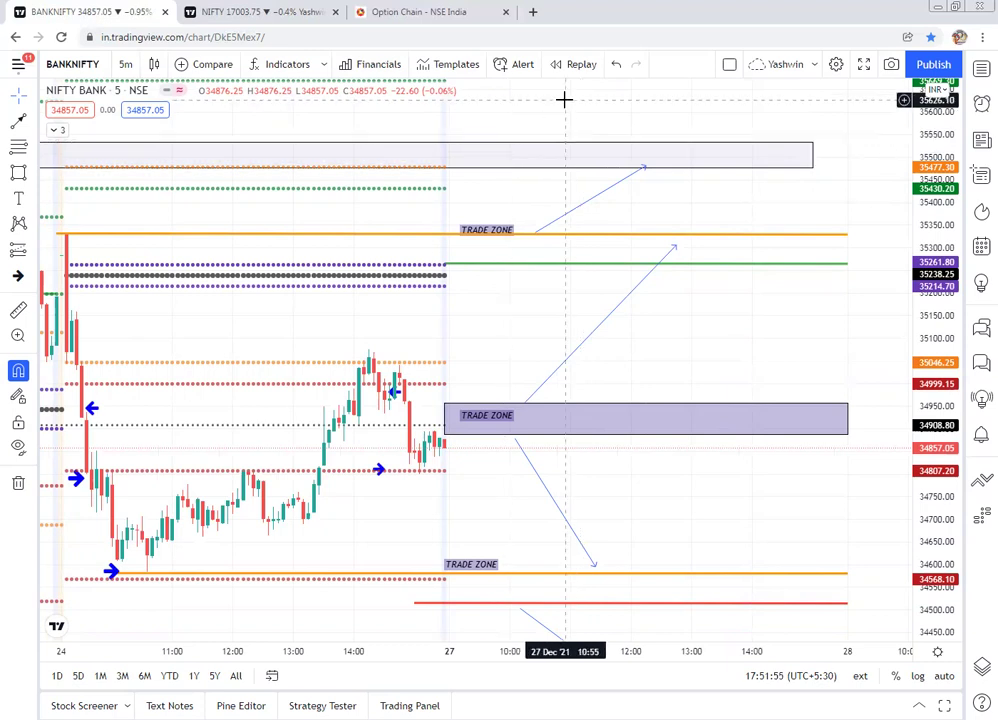
click(527, 263)
click(530, 112)
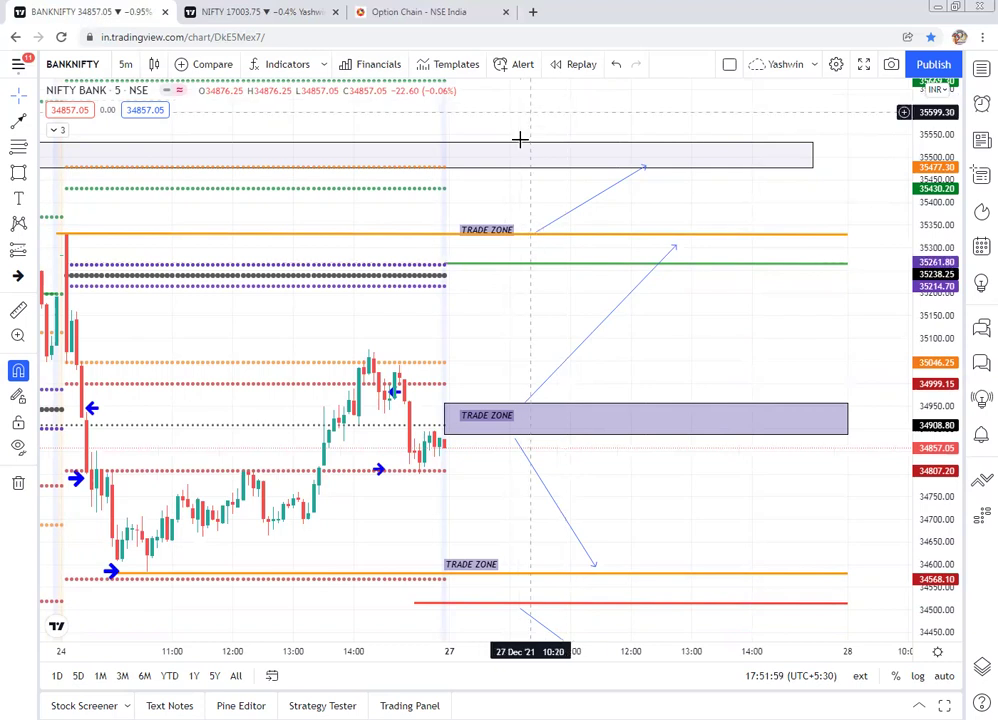
Step: Draw a narrow rectangle across the upper orange trade zone line at the 27 December open, from about 35,417 down to about 35,259
click(16, 174)
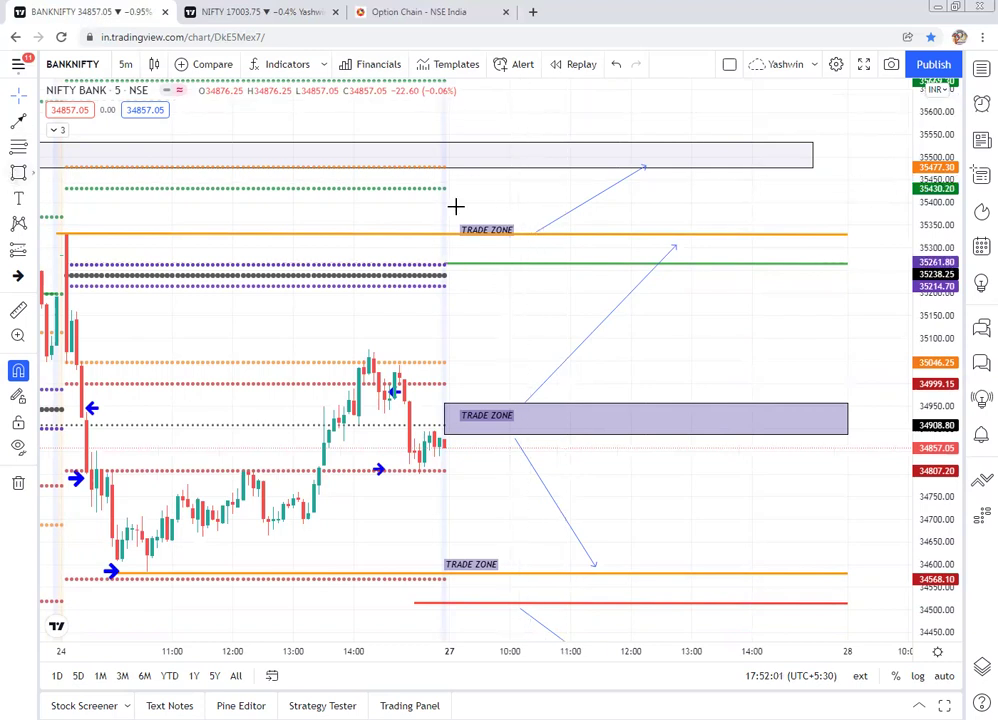
click(452, 253)
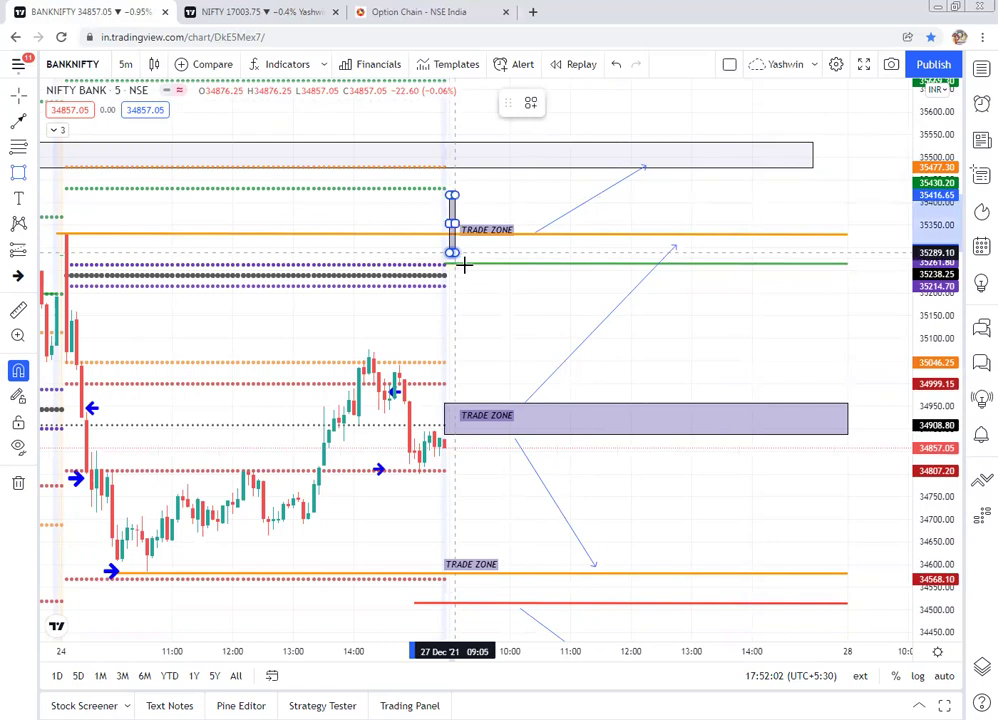
drag(464, 265, 465, 265)
click(464, 265)
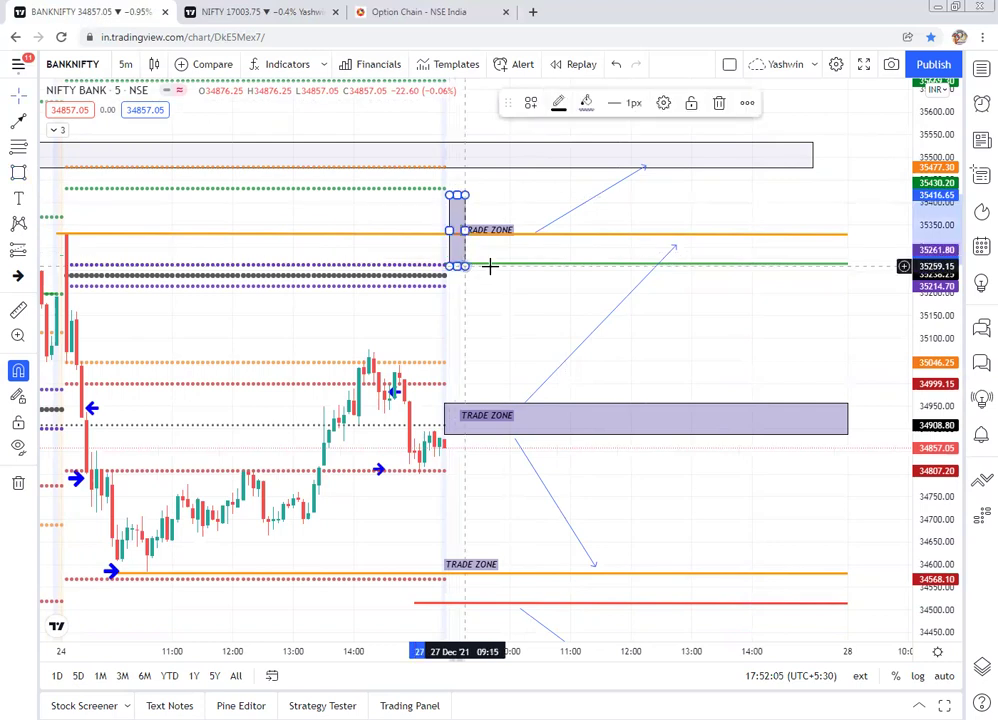
click(500, 266)
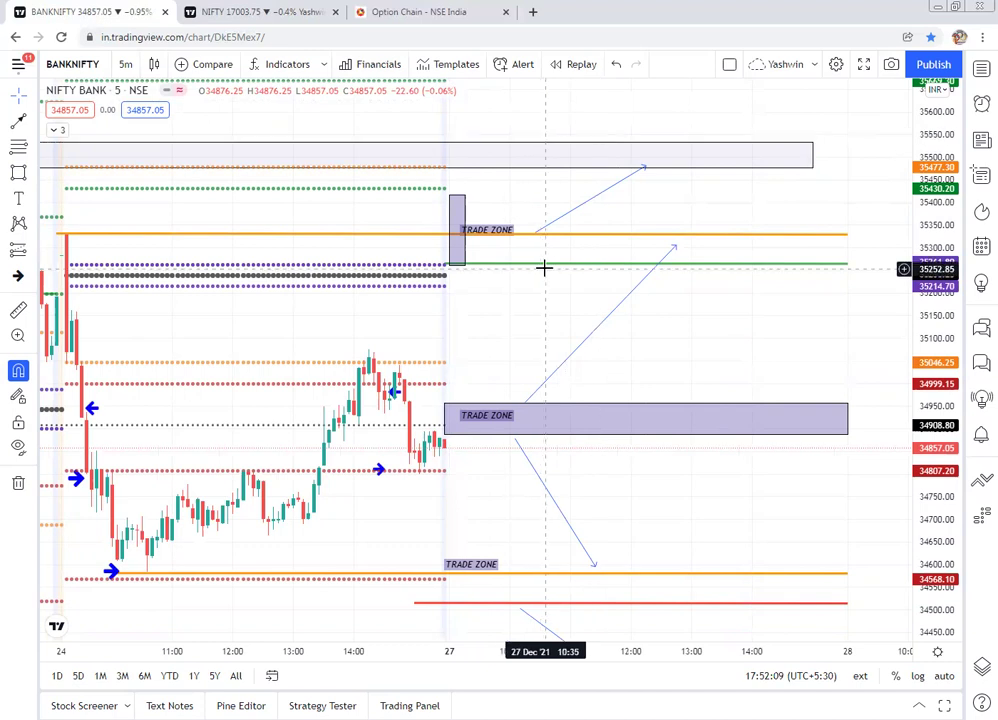
Step: Examine the light upper rectangle as the upside target, and the downward arrow from the middle trade zone to the lower one
click(552, 143)
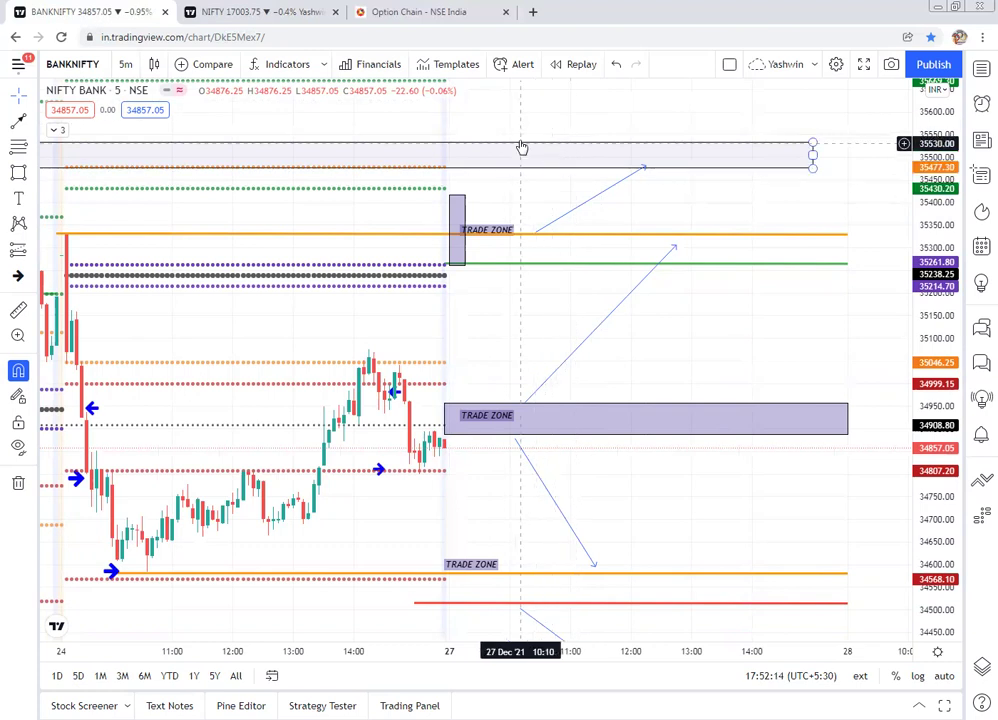
click(542, 175)
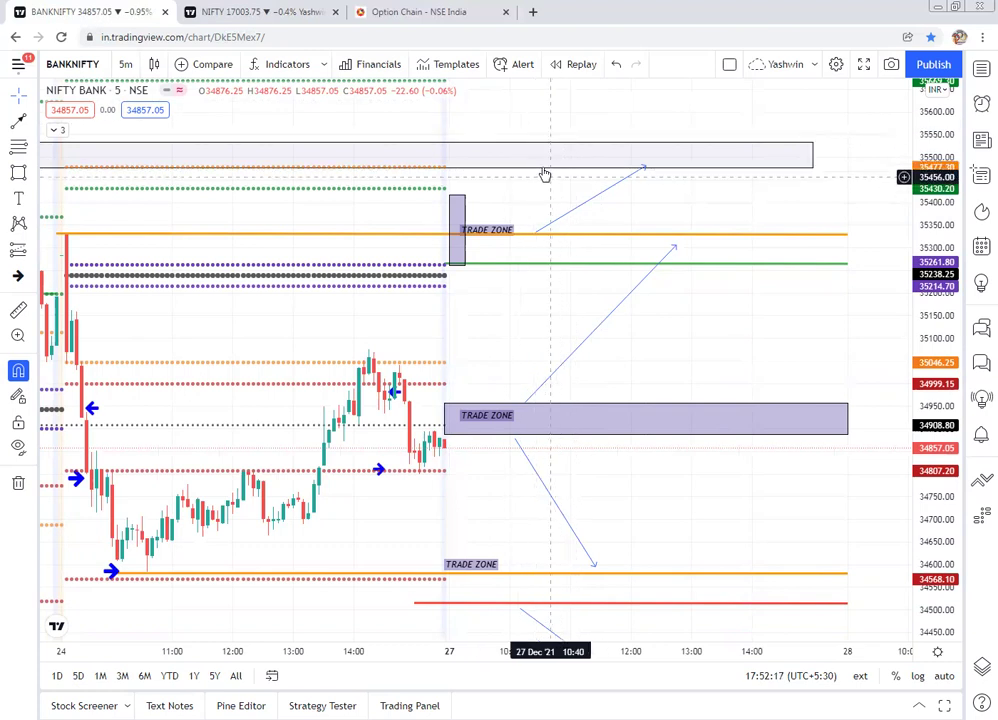
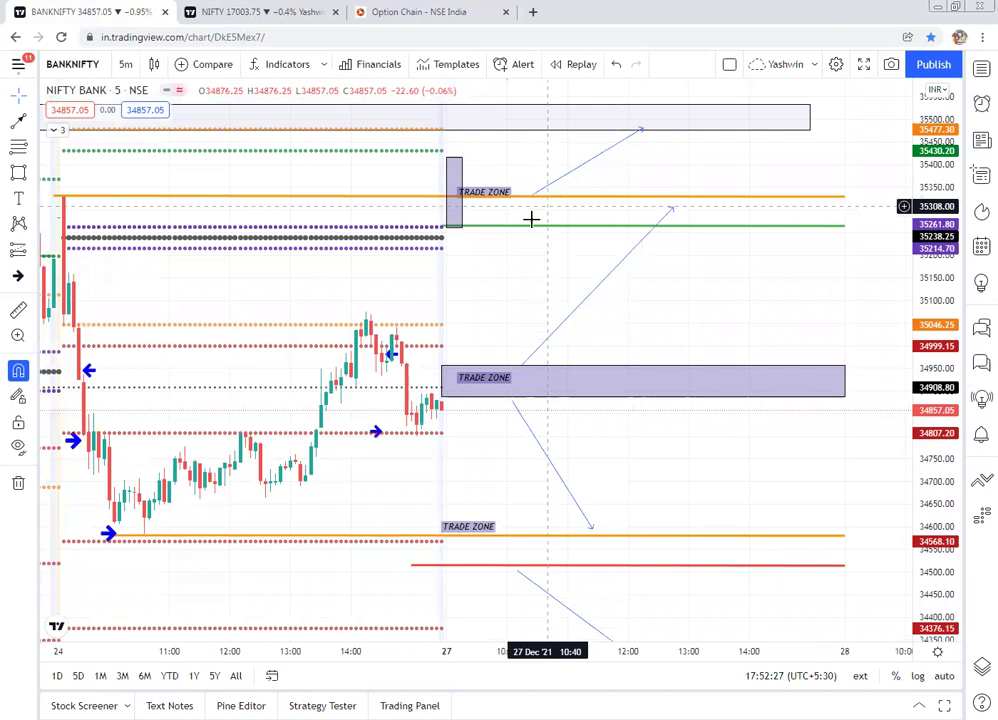
click(567, 137)
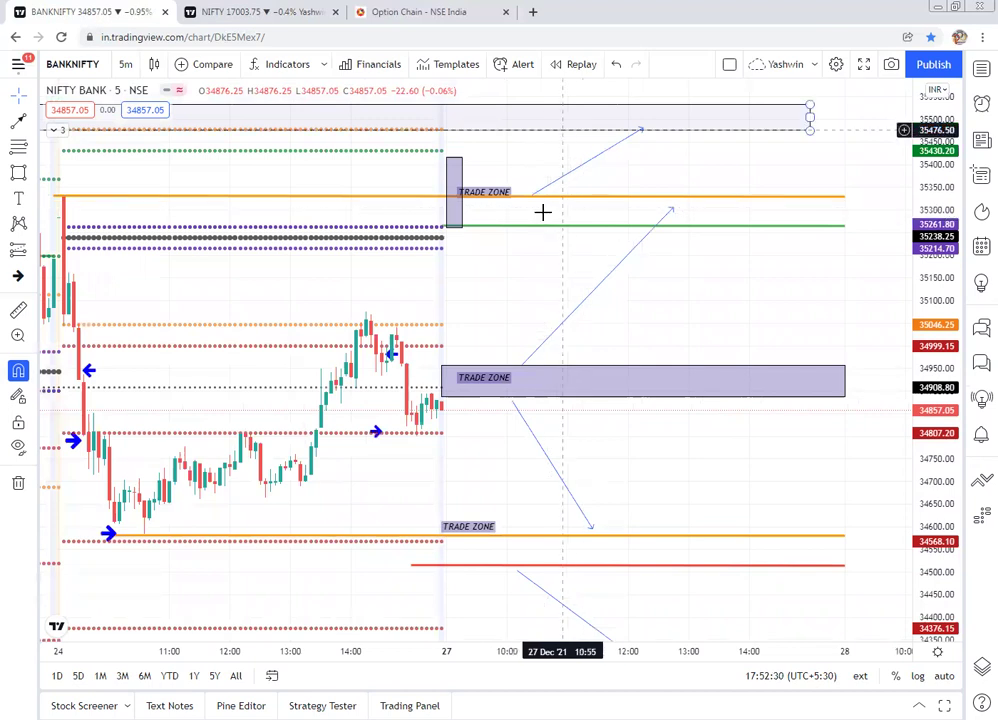
click(541, 189)
click(567, 105)
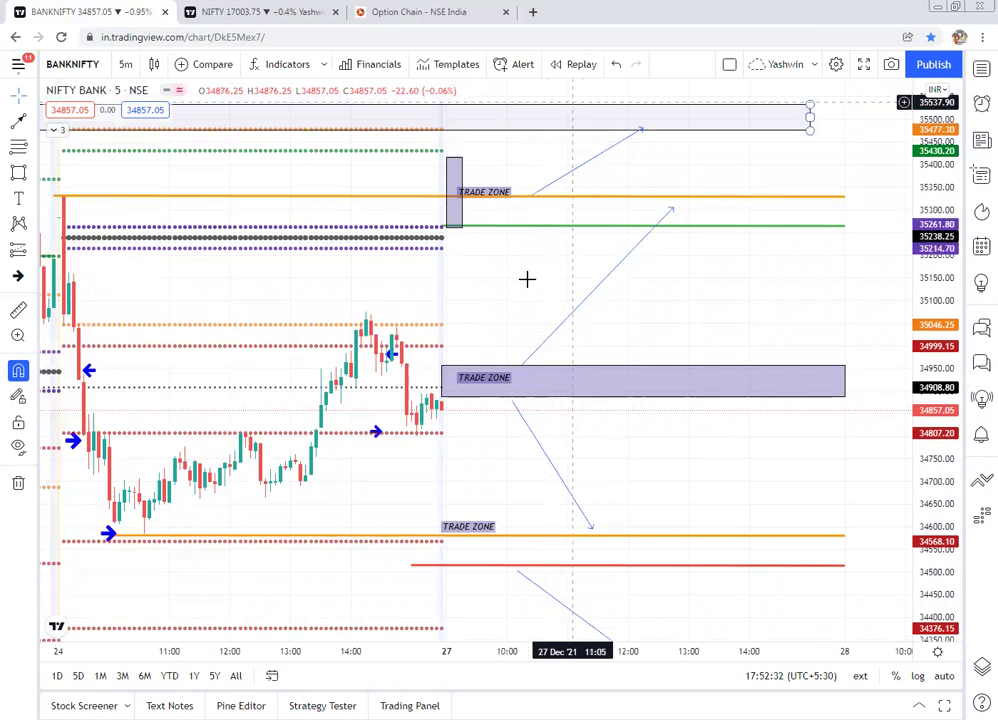
click(535, 154)
drag(532, 267, 536, 142)
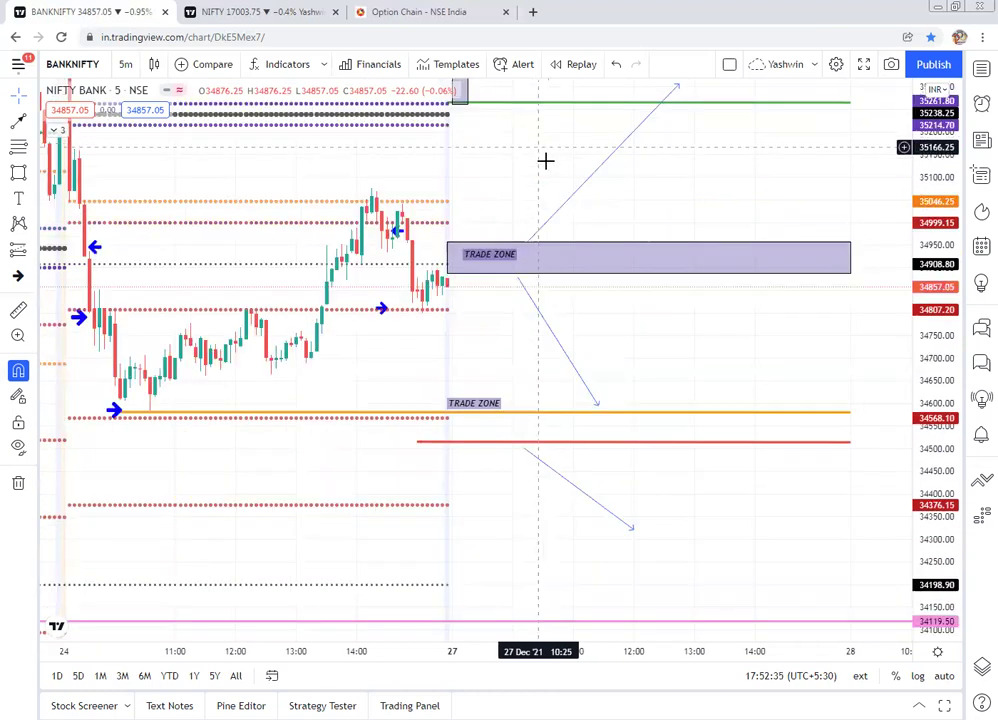
click(520, 284)
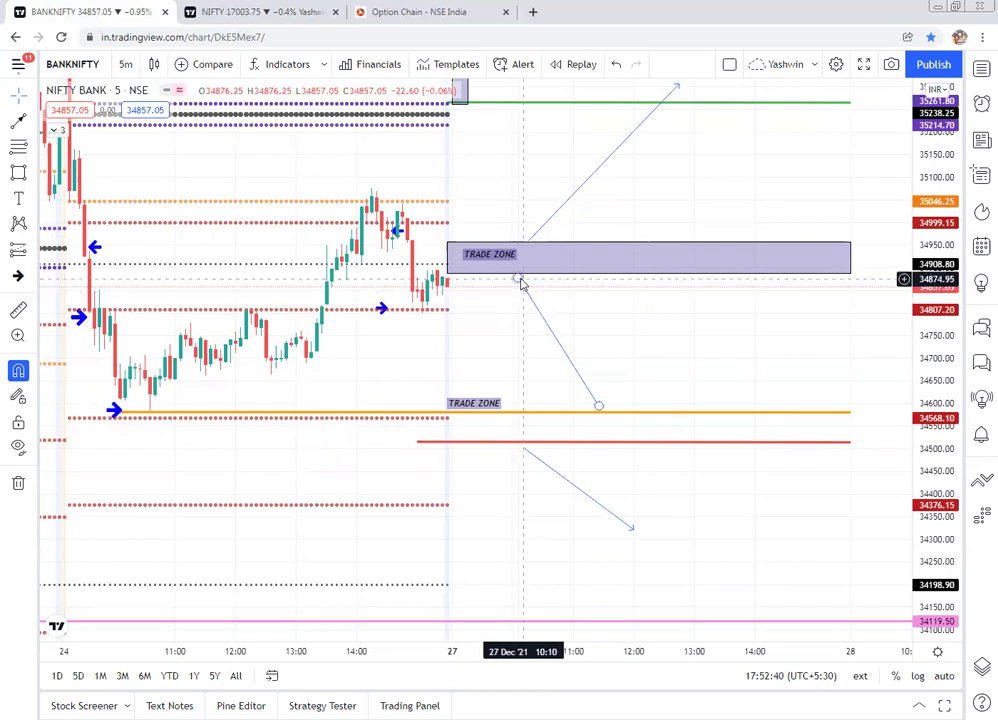
drag(590, 401, 596, 408)
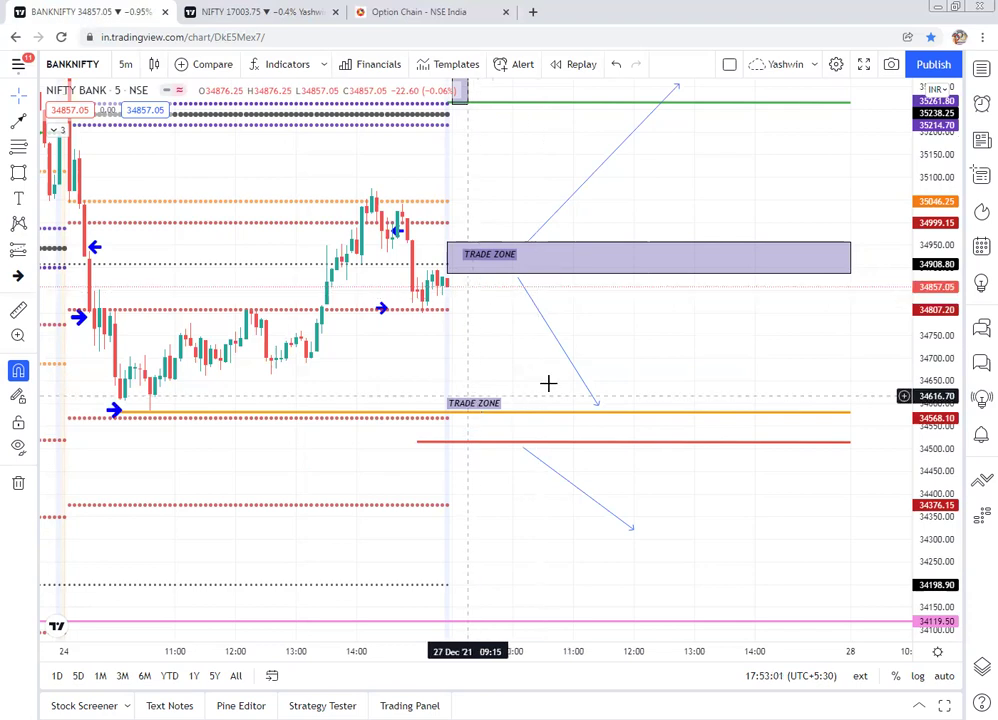
drag(536, 332, 532, 262)
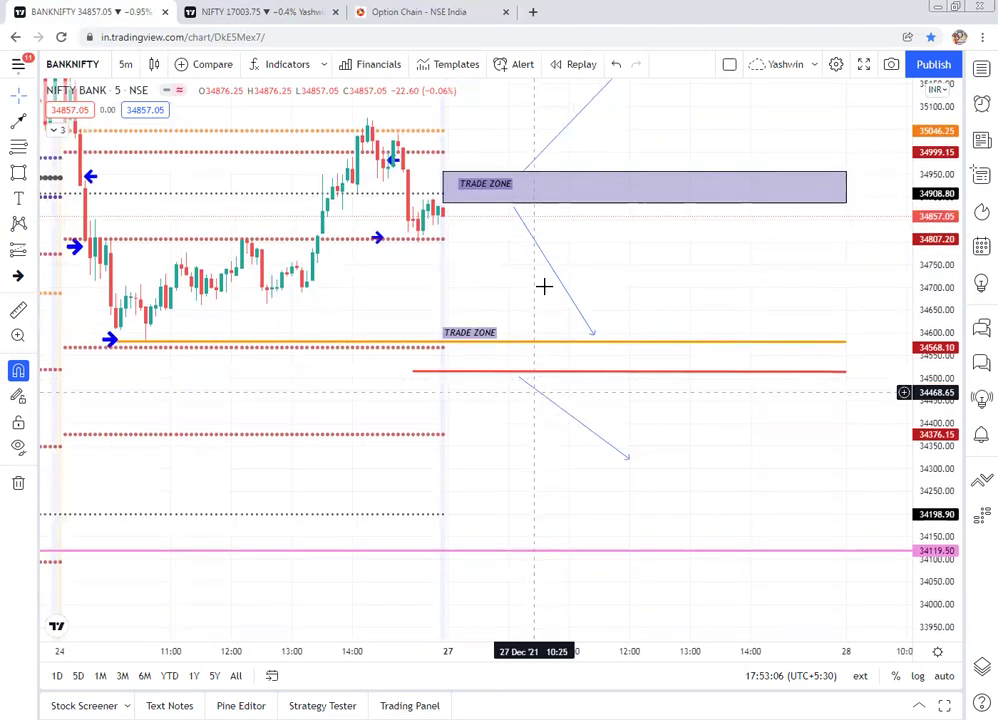
Step: Draw a narrow rectangle at the 27 December open from the lower orange trade zone line at 34,582.05 down to about 34,391.50
click(505, 371)
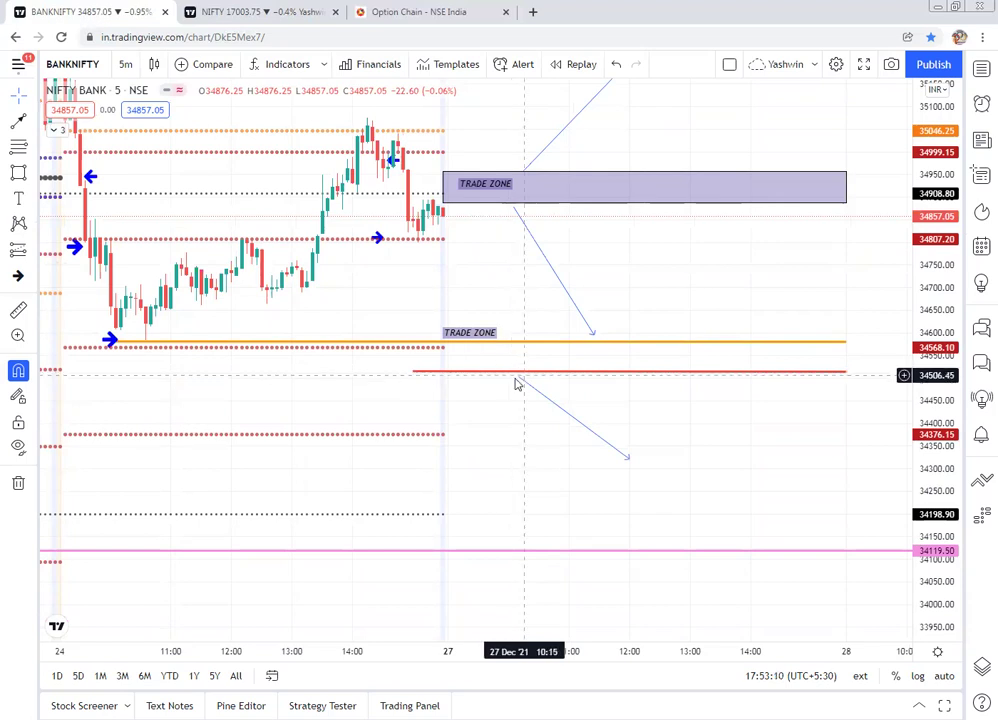
click(503, 372)
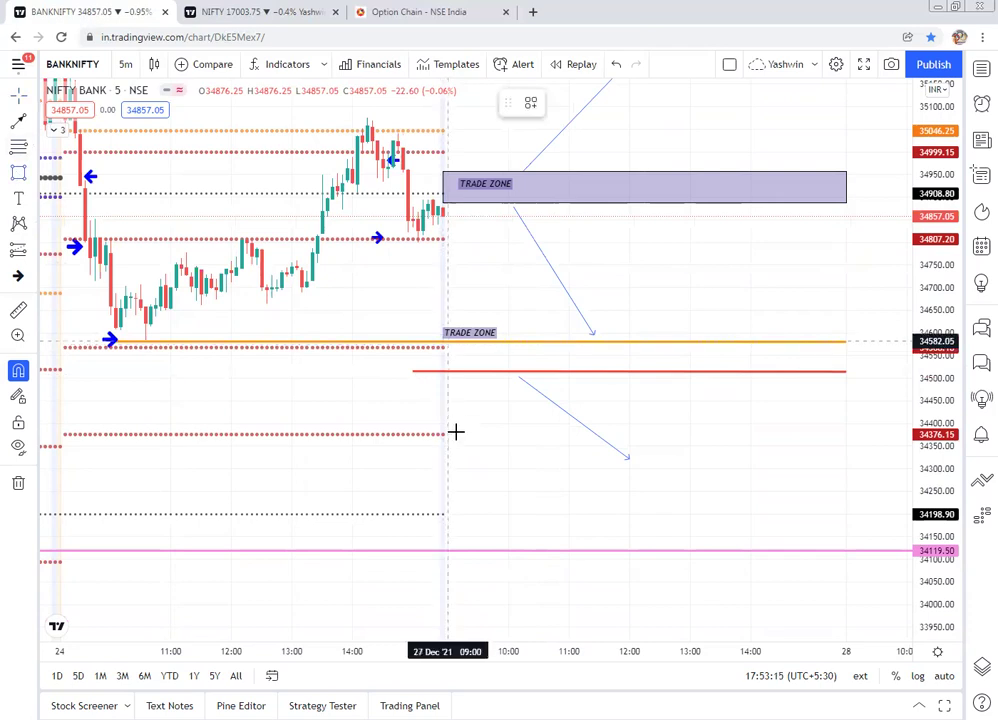
click(448, 341)
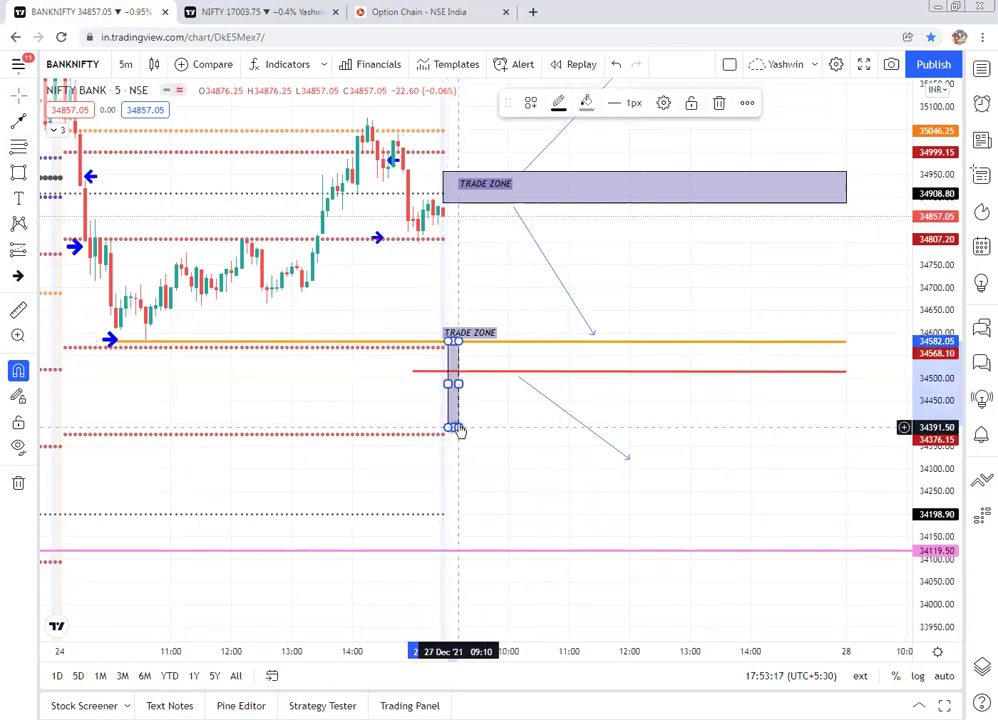
click(503, 354)
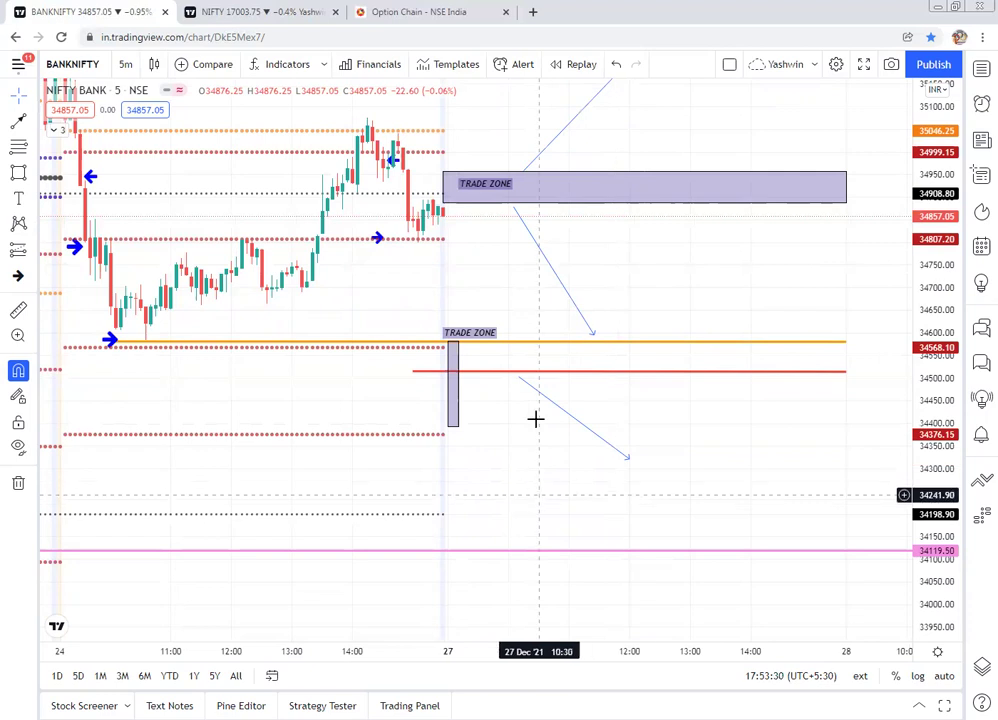
Step: Check the pink horizontal line as the downside target, and switch to the NIFTY chart
click(657, 561)
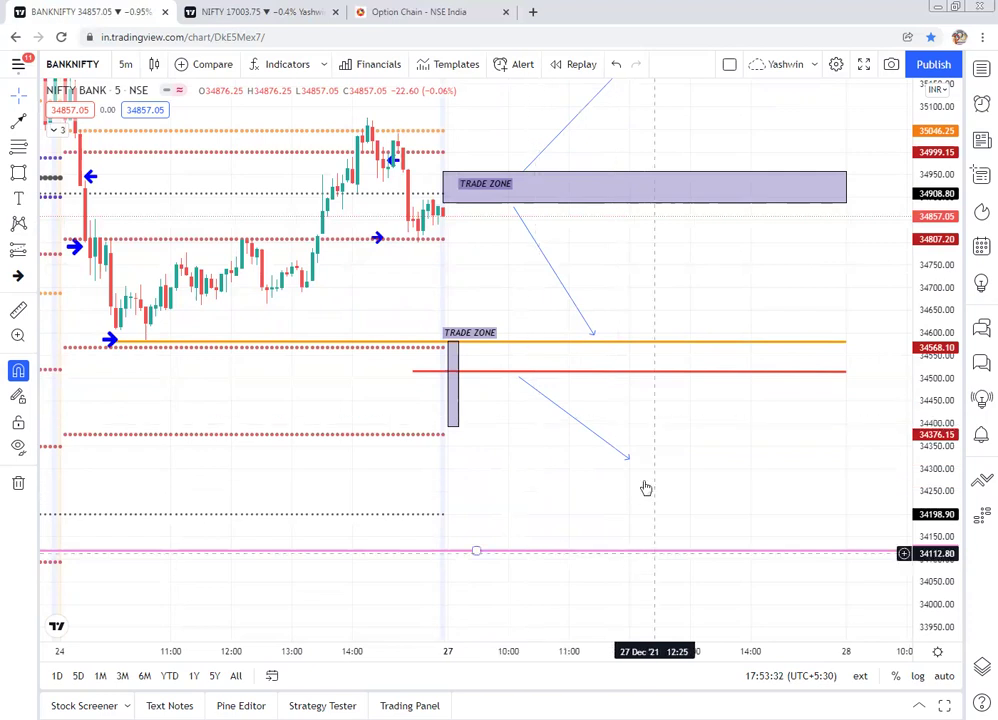
click(664, 298)
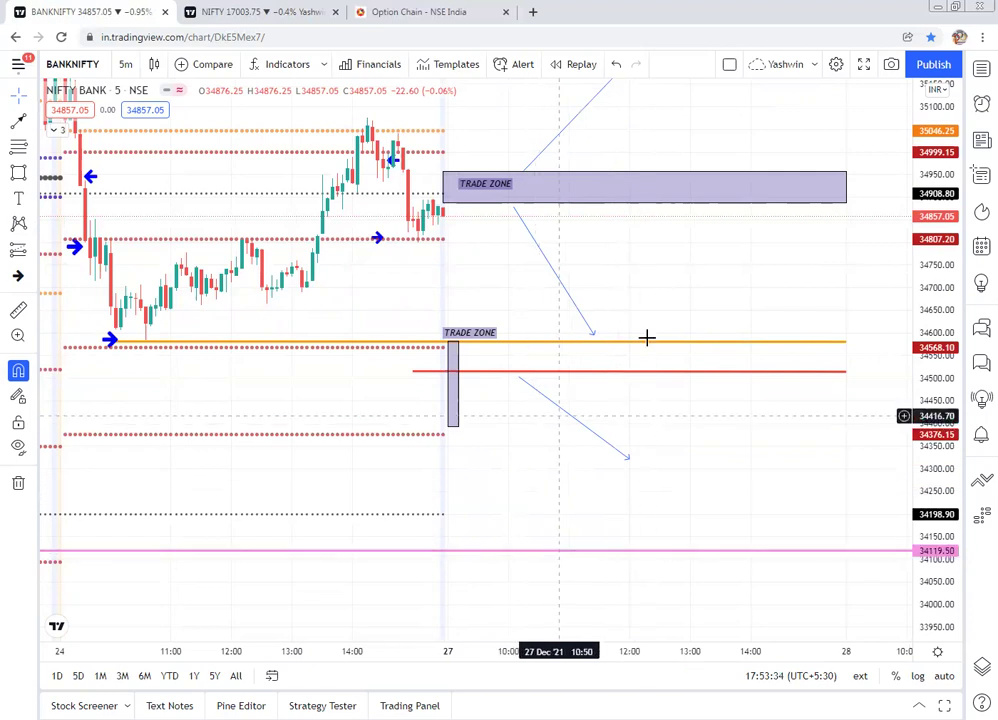
drag(631, 386, 608, 499)
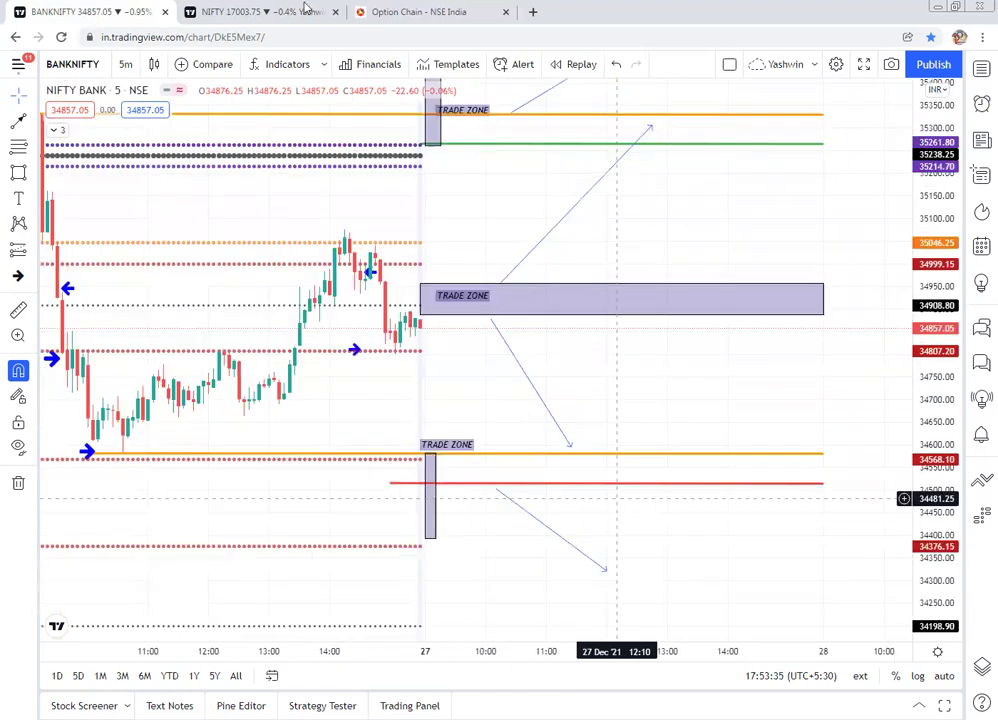
key(ctrl+Tab)
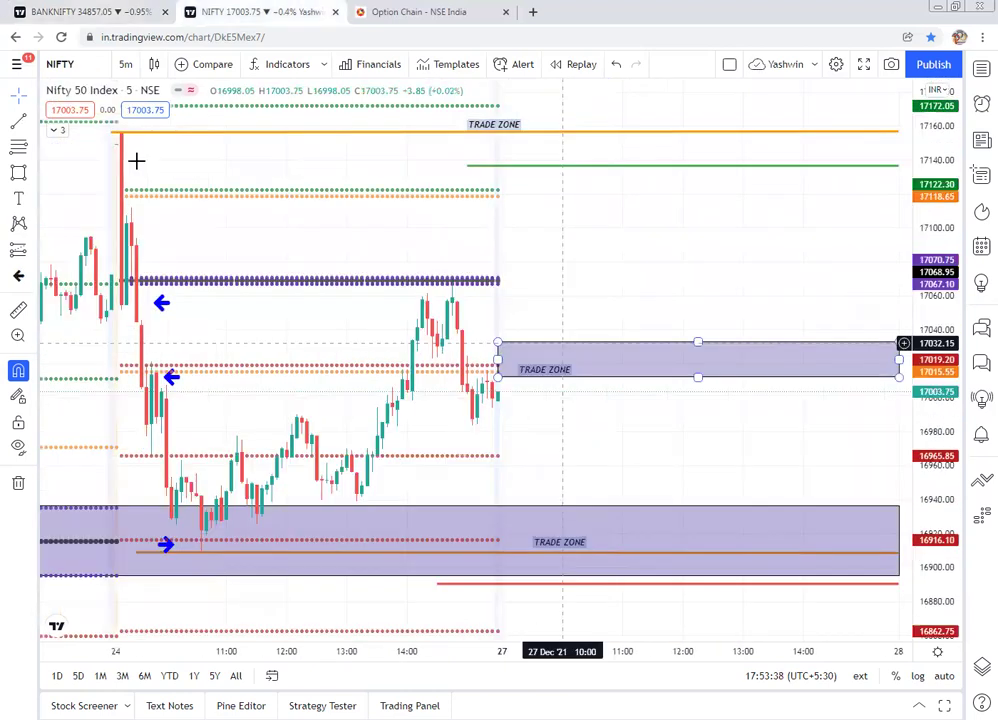
Step: Change the NIFTY chart to the 30-minute interval and trace the pink horizontal line back through the early and mid-December candles
click(125, 64)
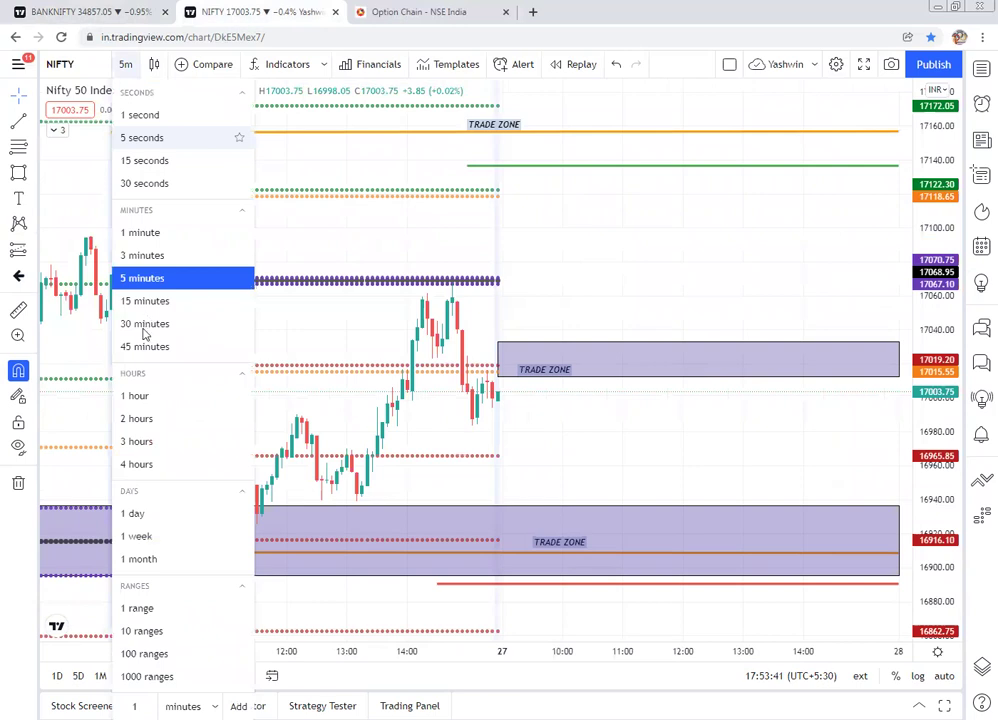
click(140, 324)
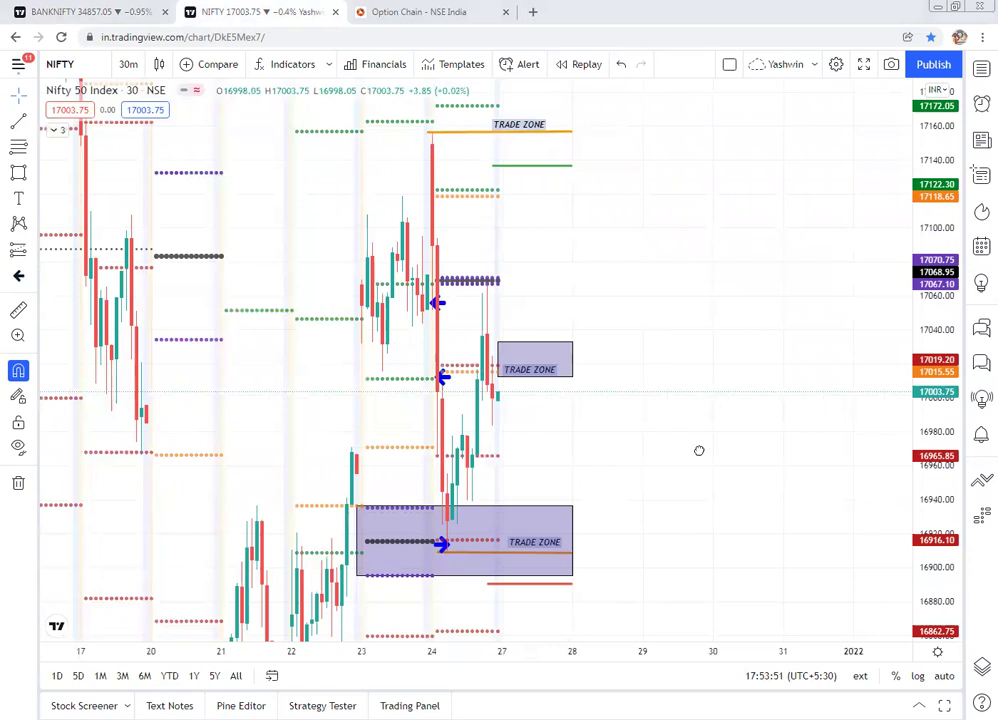
drag(699, 450, 695, 466)
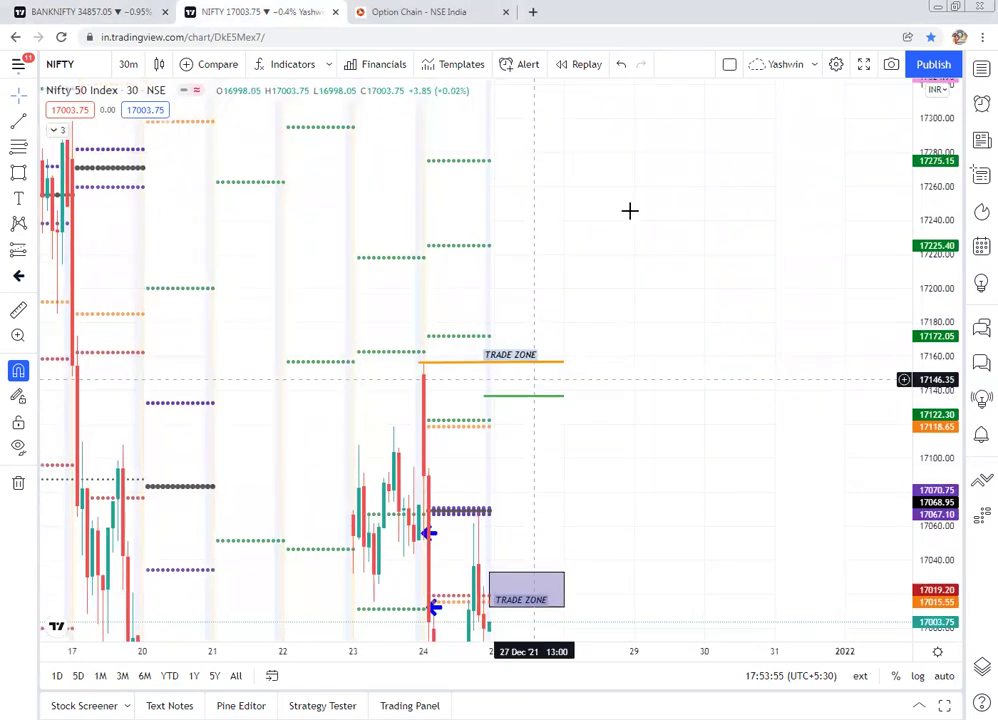
drag(634, 263, 665, 415)
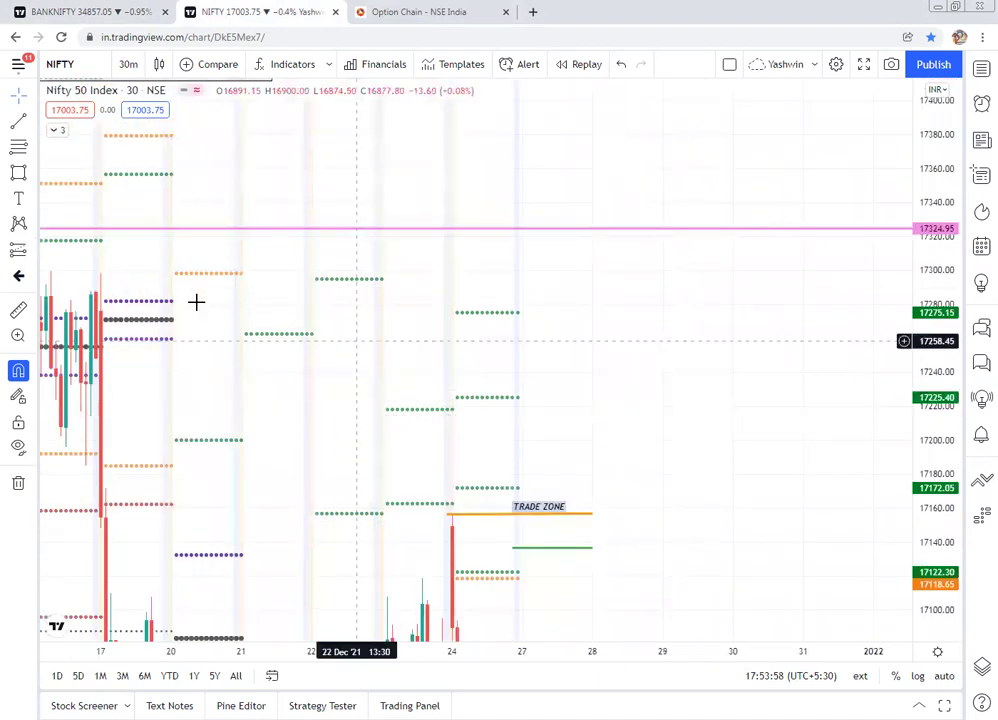
drag(304, 273, 361, 265)
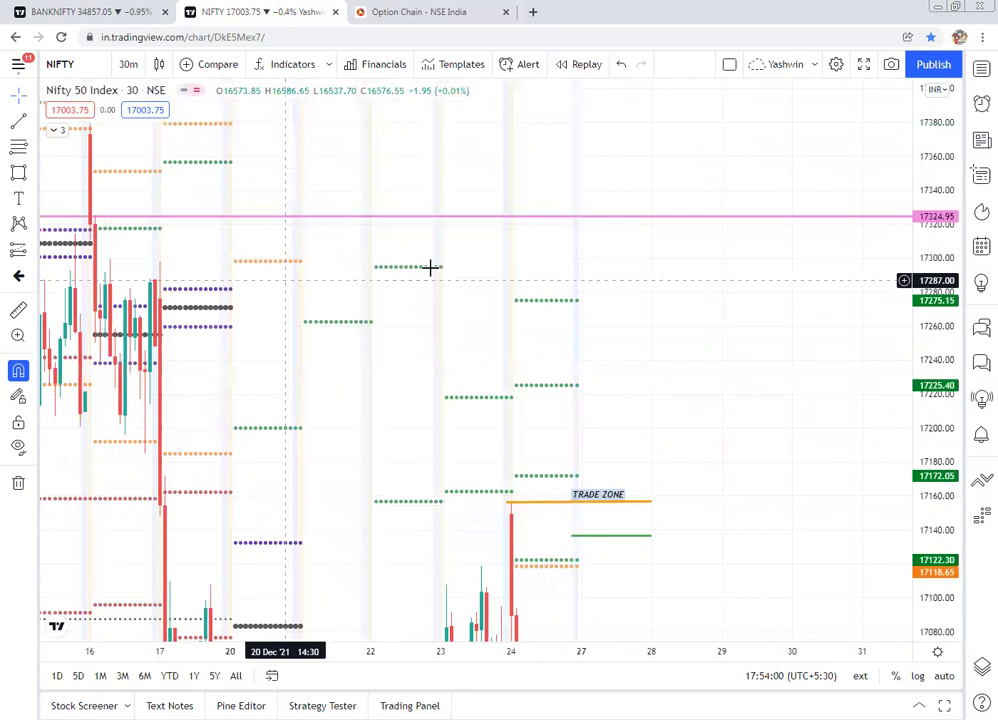
drag(430, 267, 547, 256)
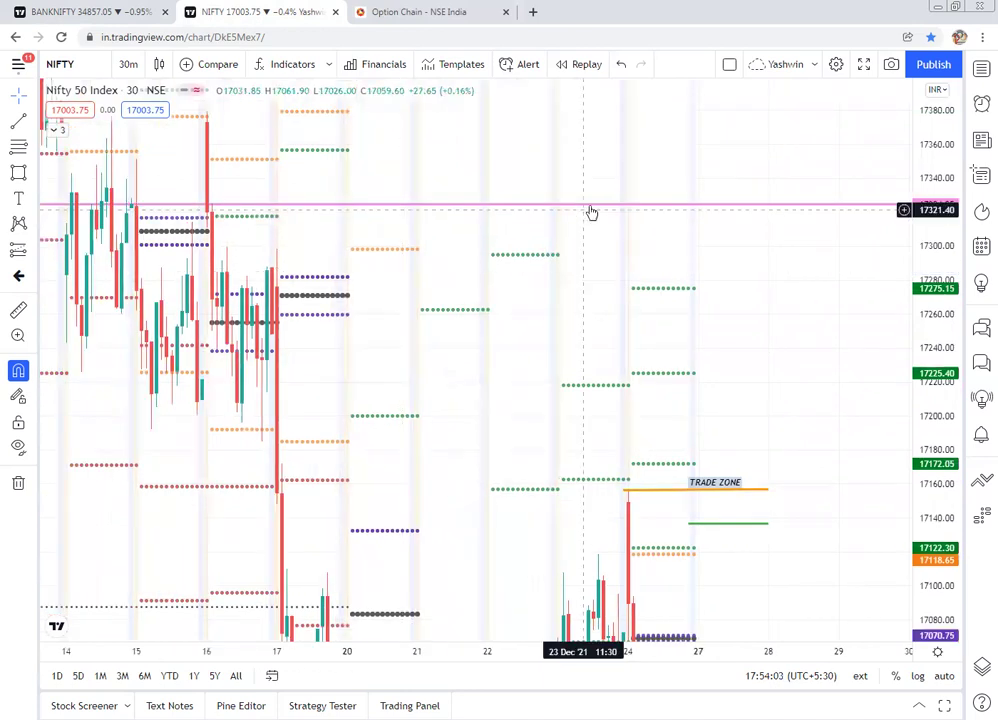
drag(589, 208, 590, 205)
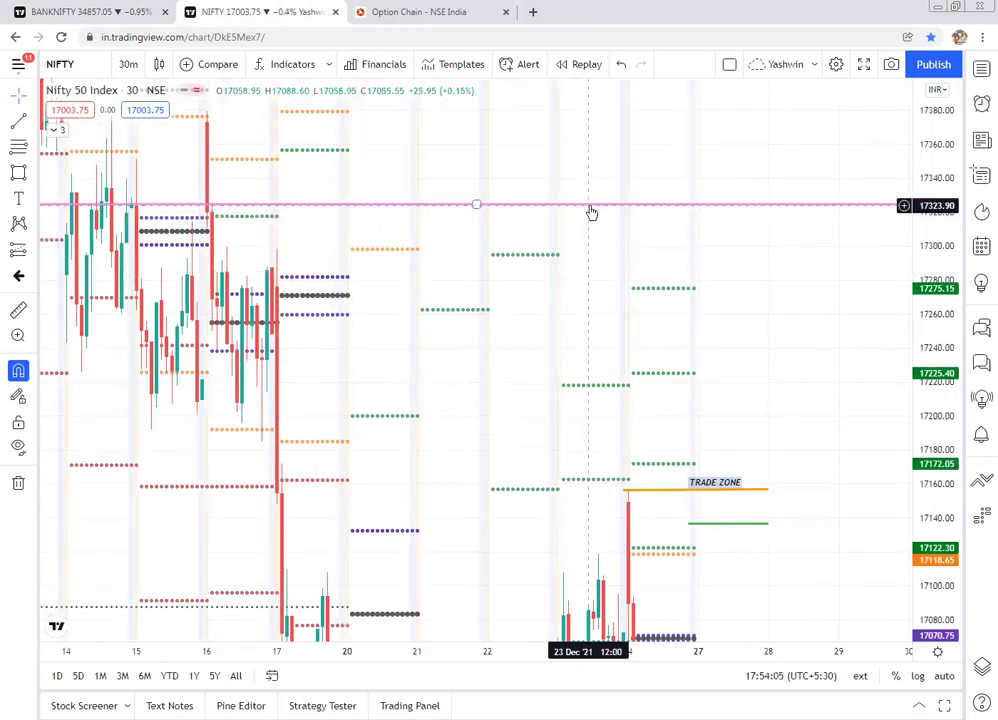
drag(728, 270, 886, 258)
drag(144, 259, 216, 247)
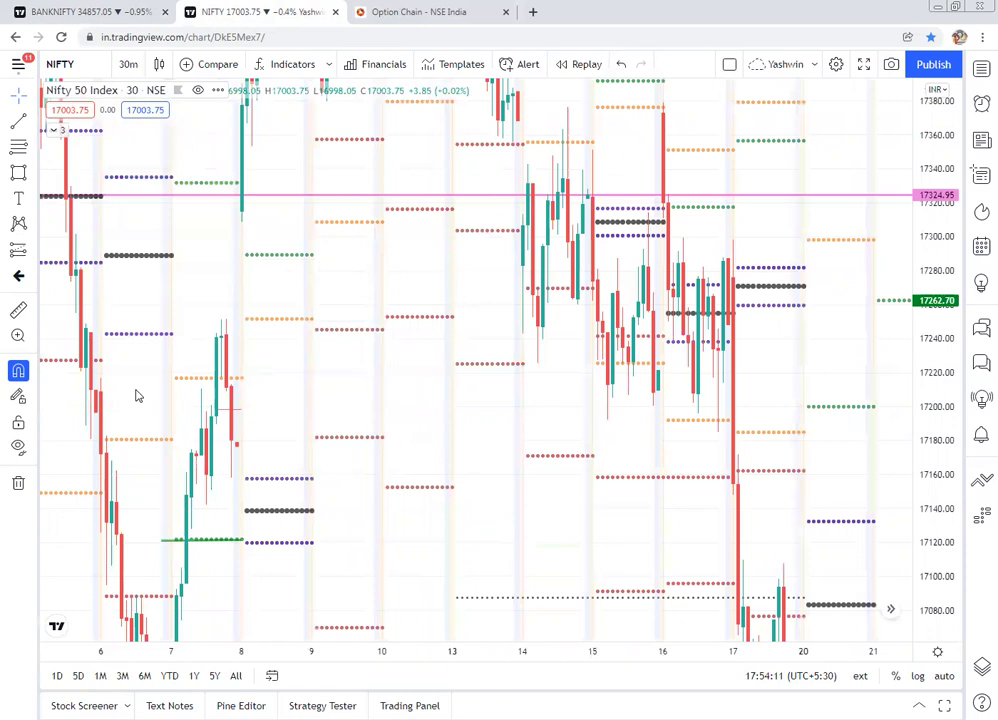
Step: Change the chart to the 4-hour interval and examine how the September to December candles react at the pink horizontal line
click(138, 465)
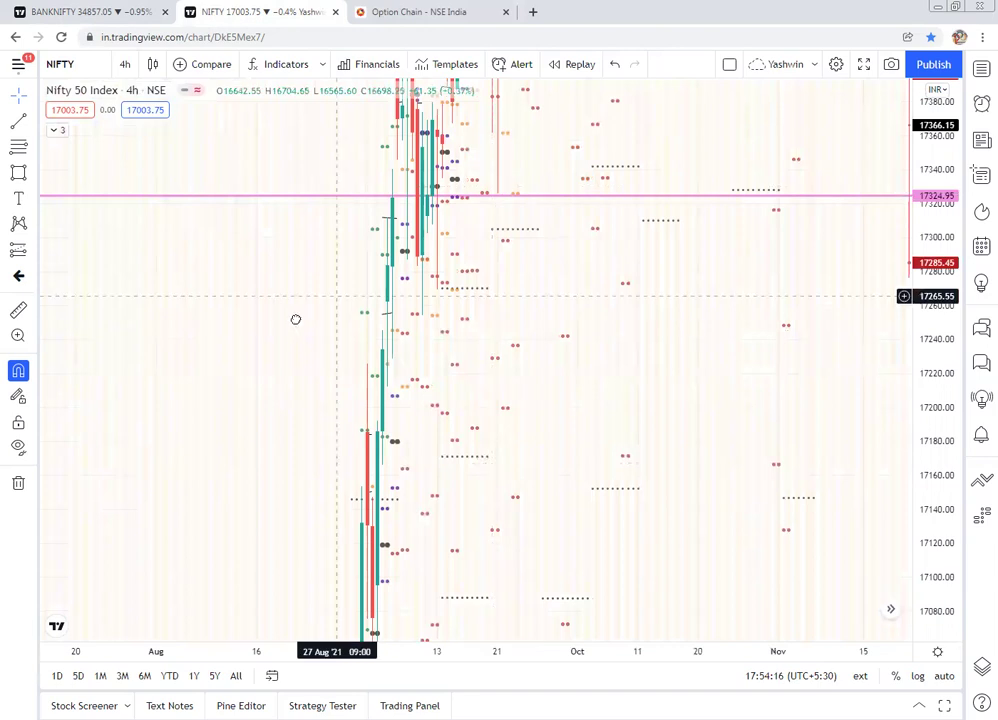
drag(296, 319, 50, 281)
drag(500, 262, 296, 230)
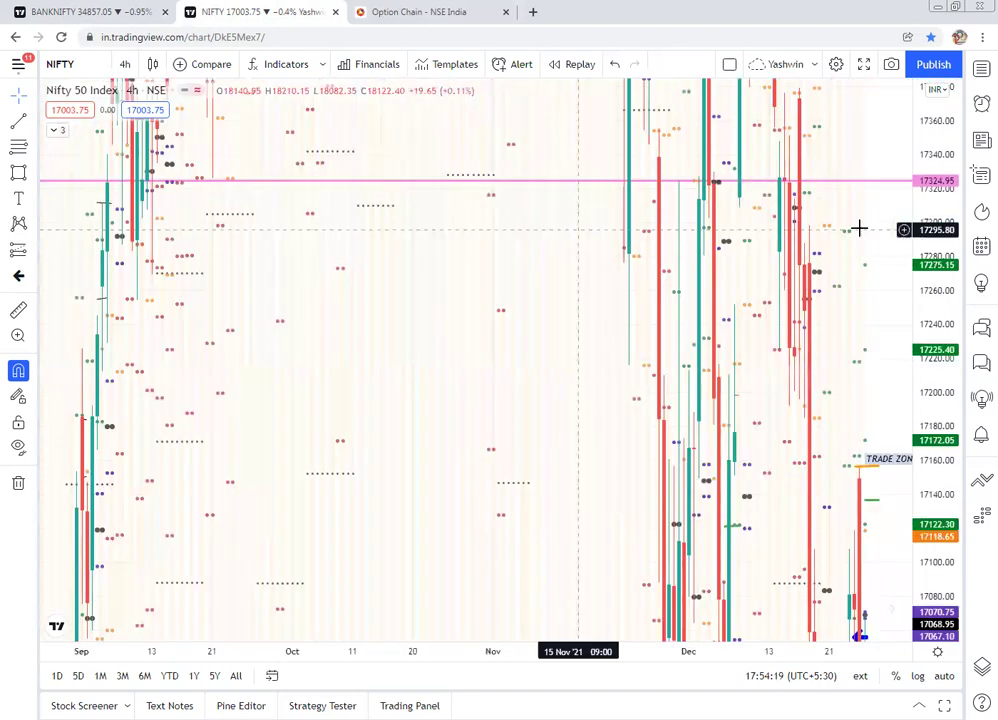
drag(591, 214, 543, 191)
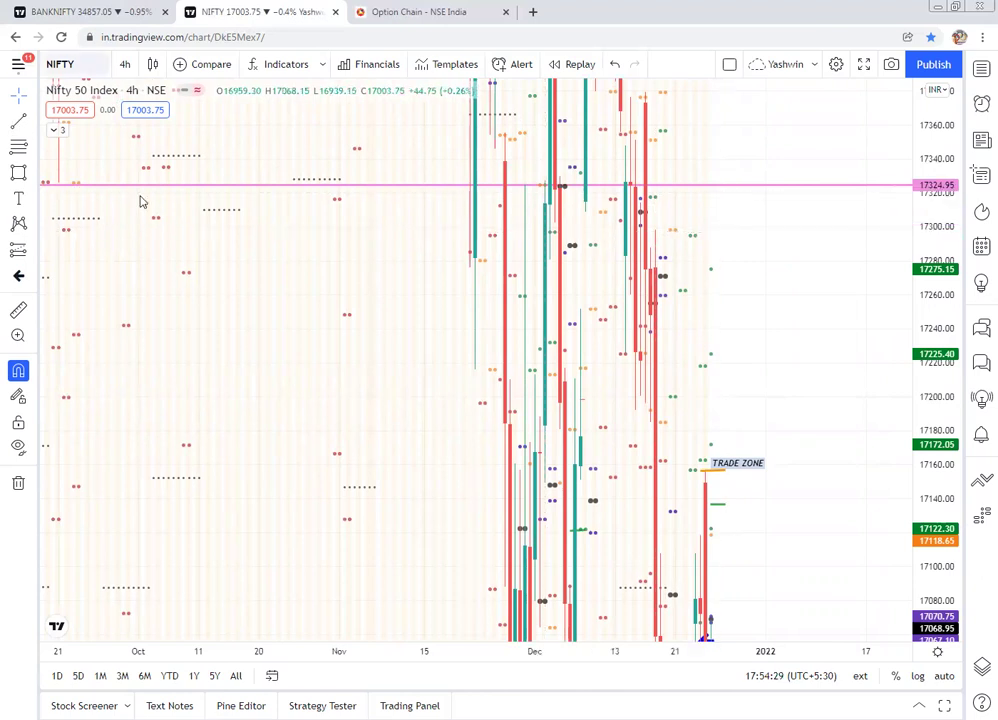
Step: Return the chart to the 5-minute interval and review the 24 December session together with the 27 December trade zones
click(125, 64)
click(141, 280)
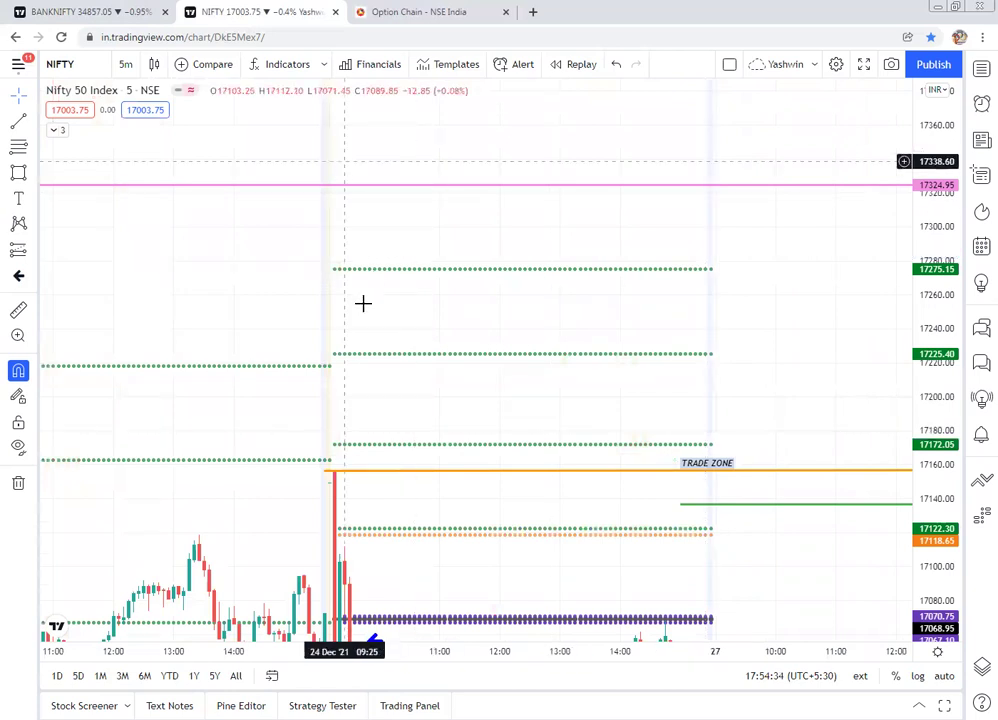
drag(369, 334, 382, 190)
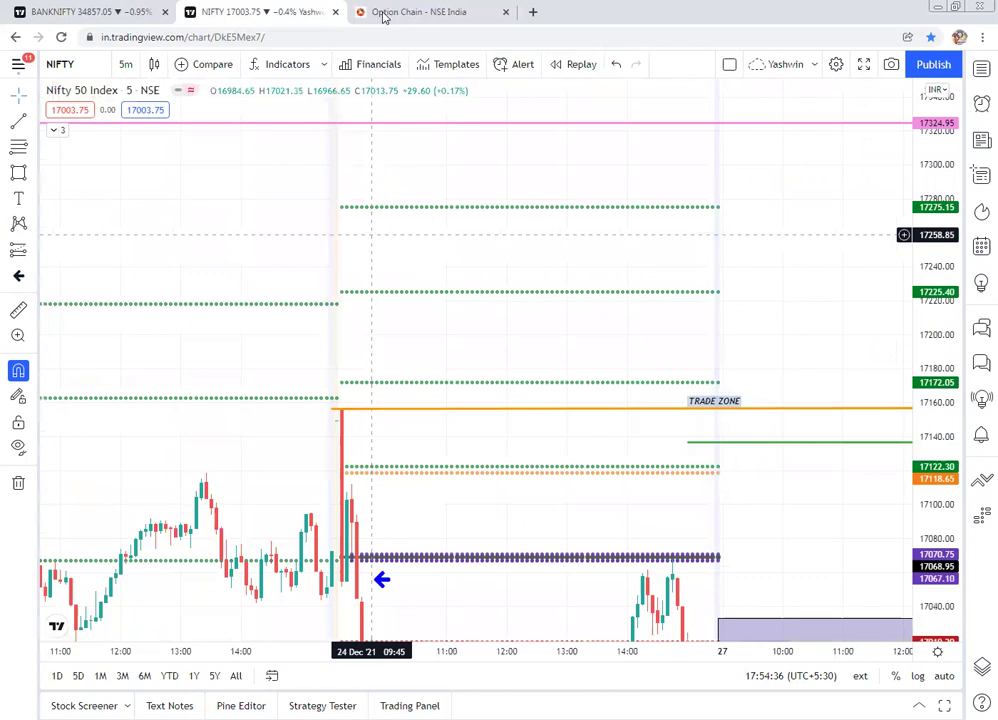
drag(535, 267, 518, 210)
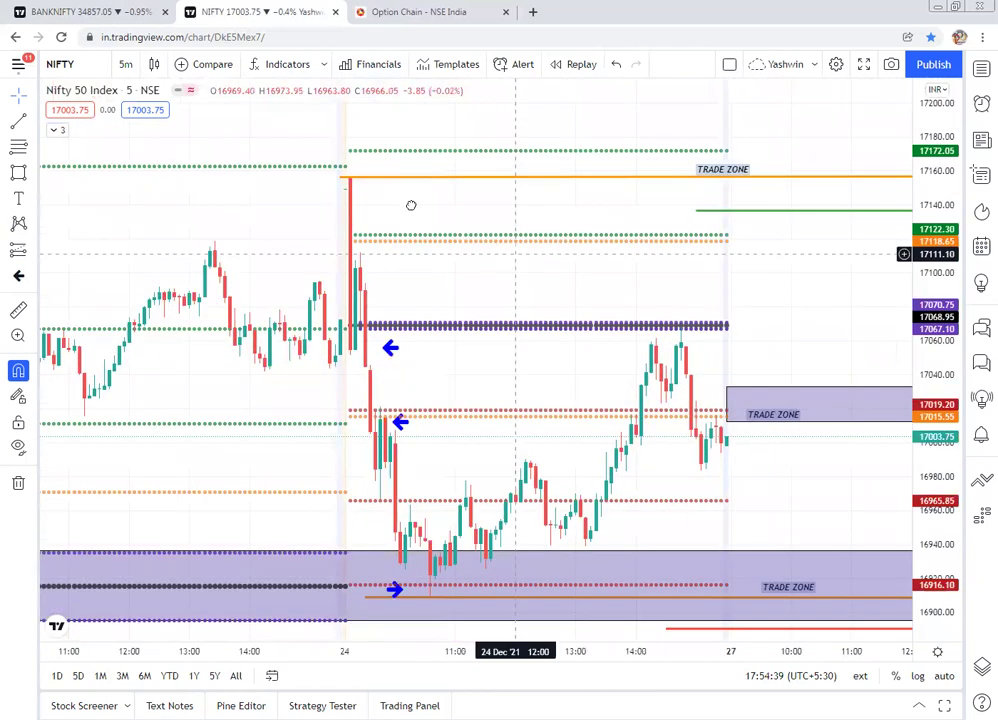
drag(410, 205, 376, 192)
drag(392, 468, 348, 446)
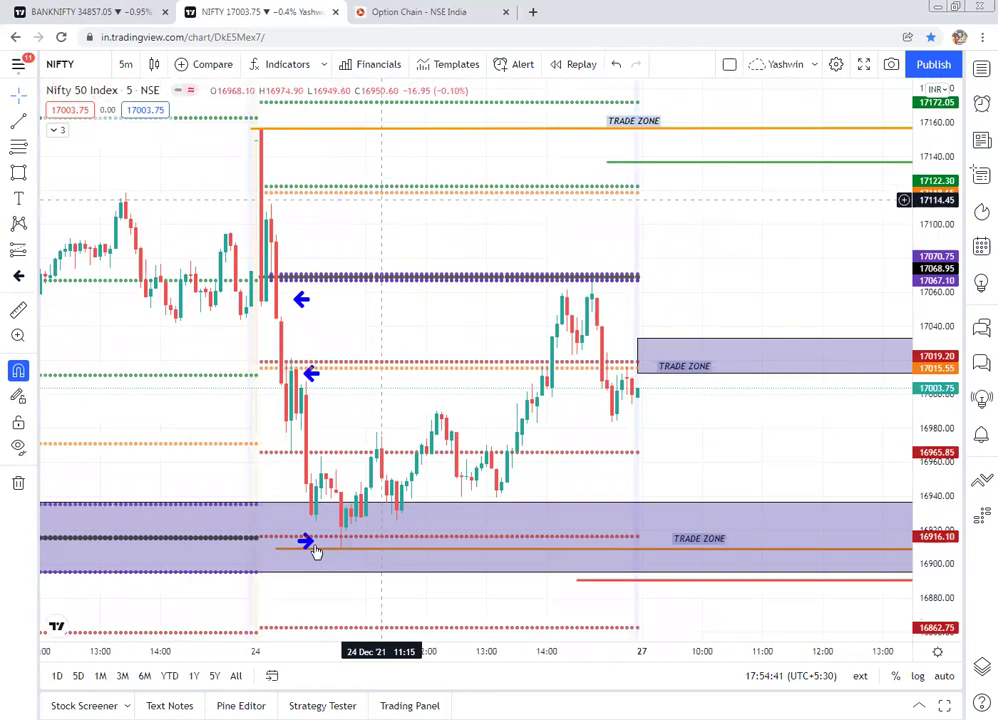
Step: Delete the large purple rectangle surrounding the lower orange trade zone line
click(372, 550)
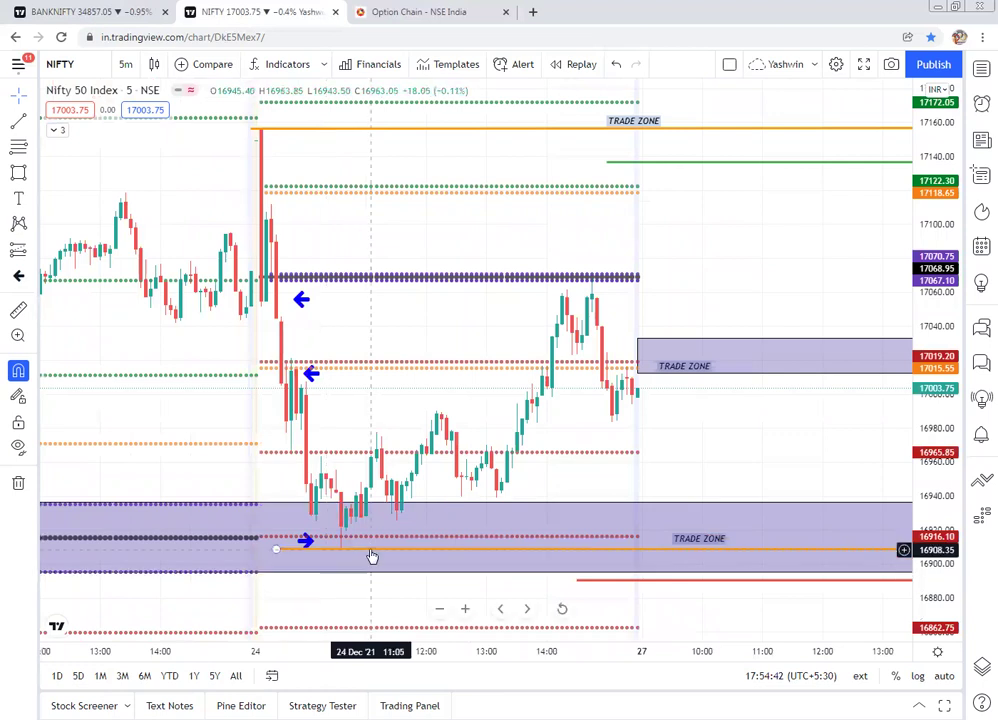
click(500, 508)
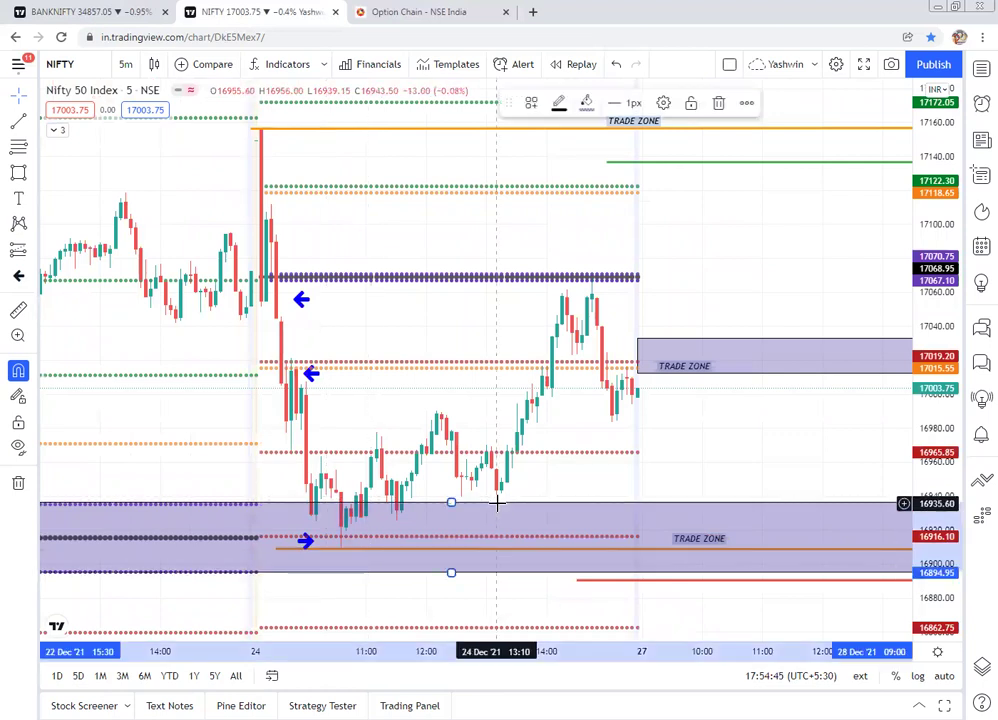
key(Delete)
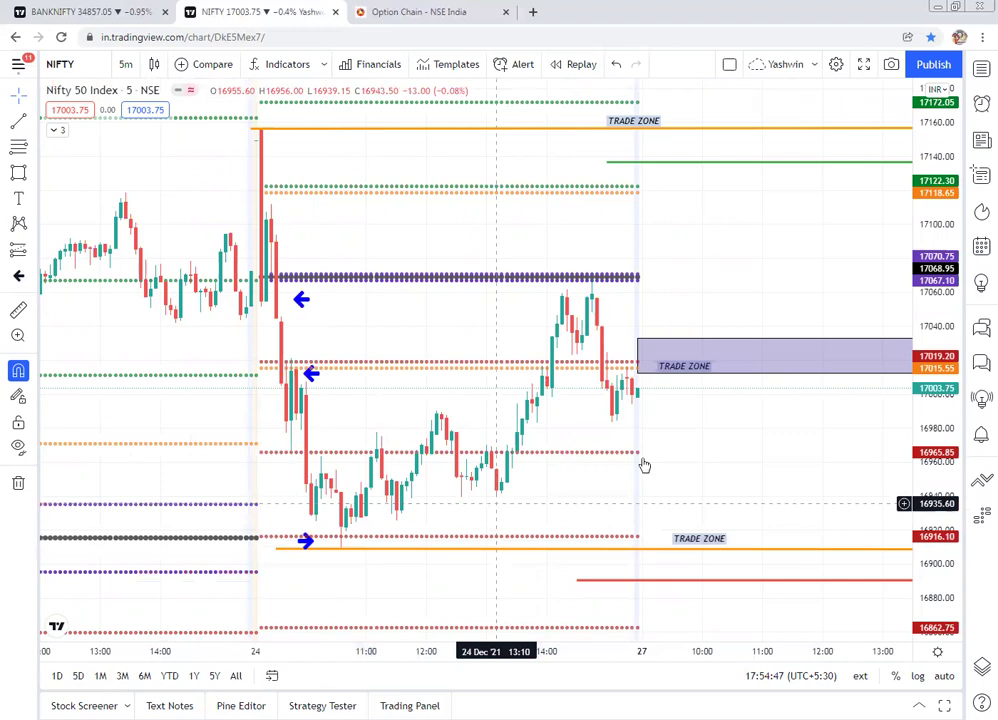
Step: Check the middle trade zone rectangle for 27 December and move its TRADE ZONE label slightly up inside it
click(658, 377)
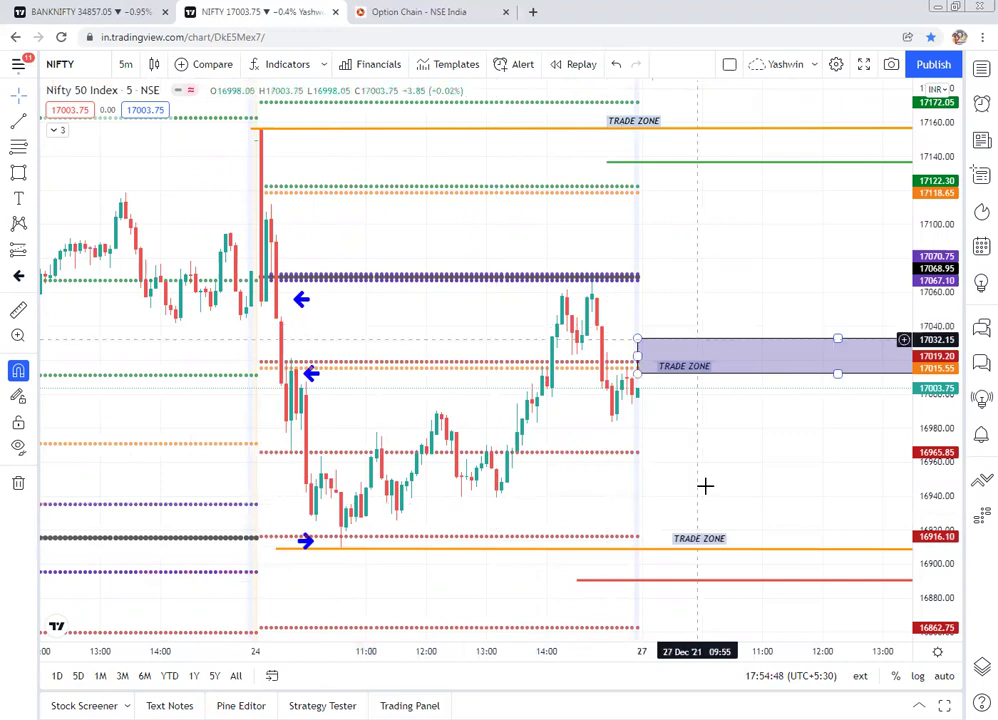
click(728, 535)
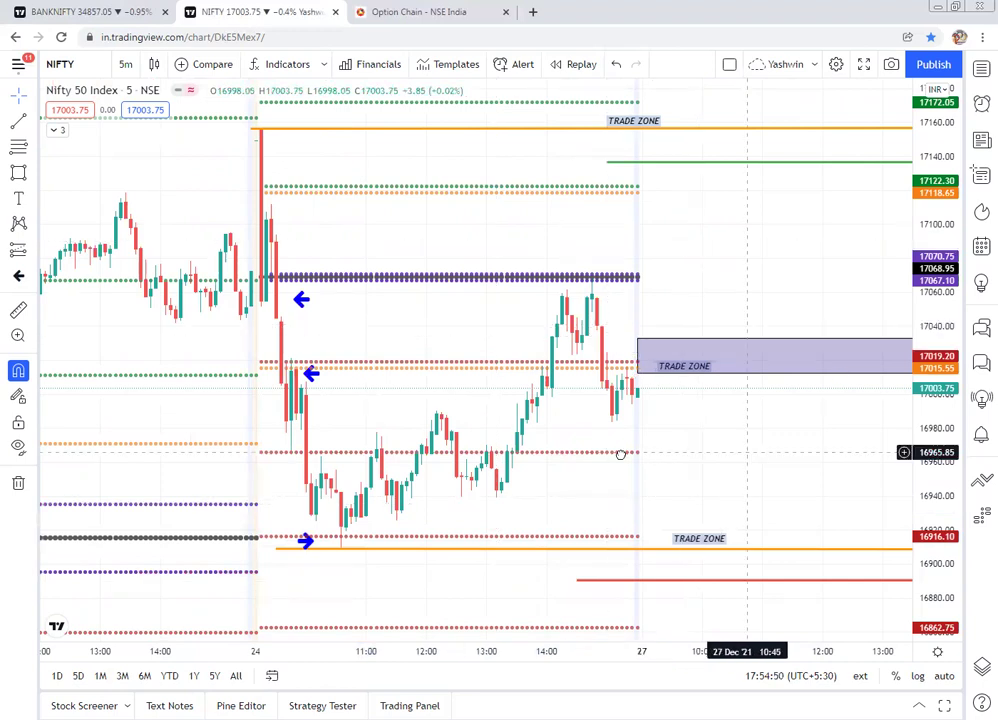
drag(702, 451, 620, 455)
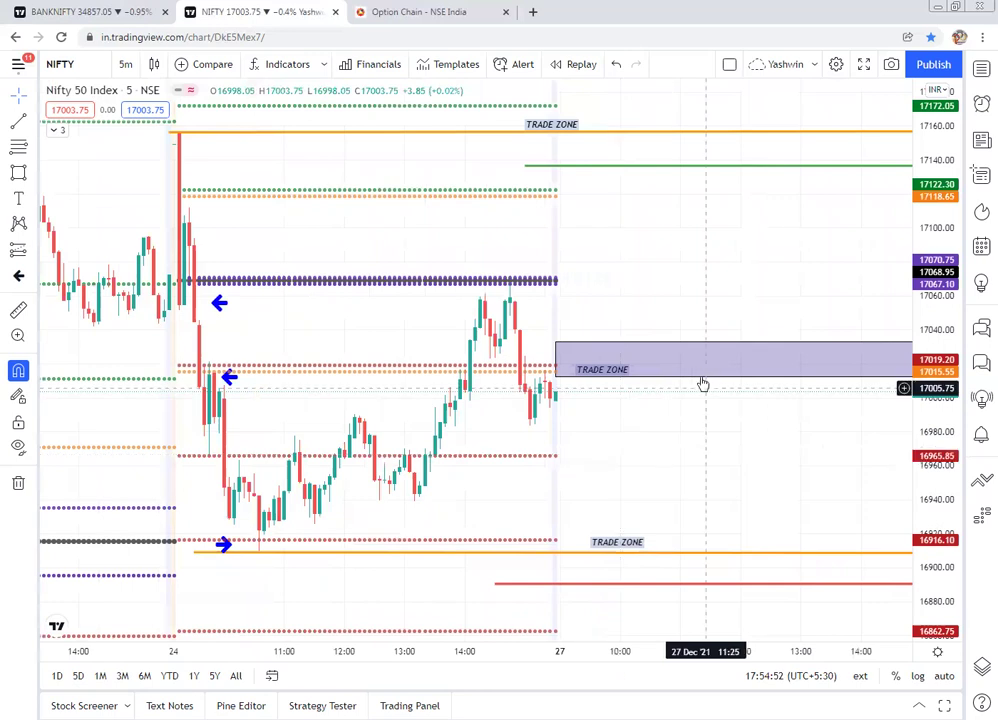
click(703, 384)
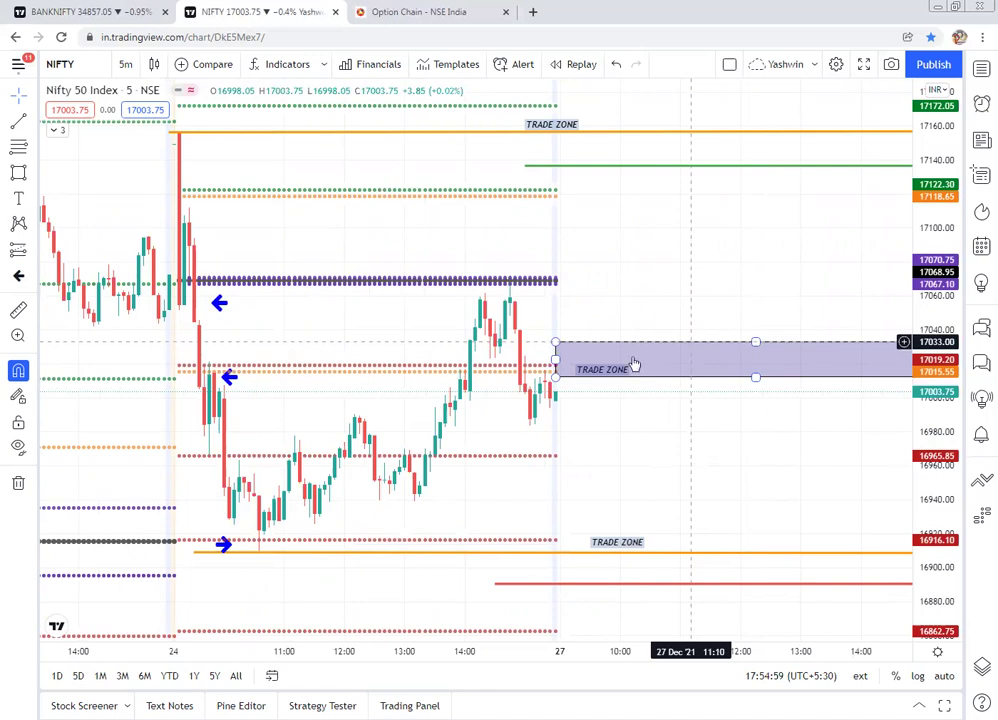
click(690, 345)
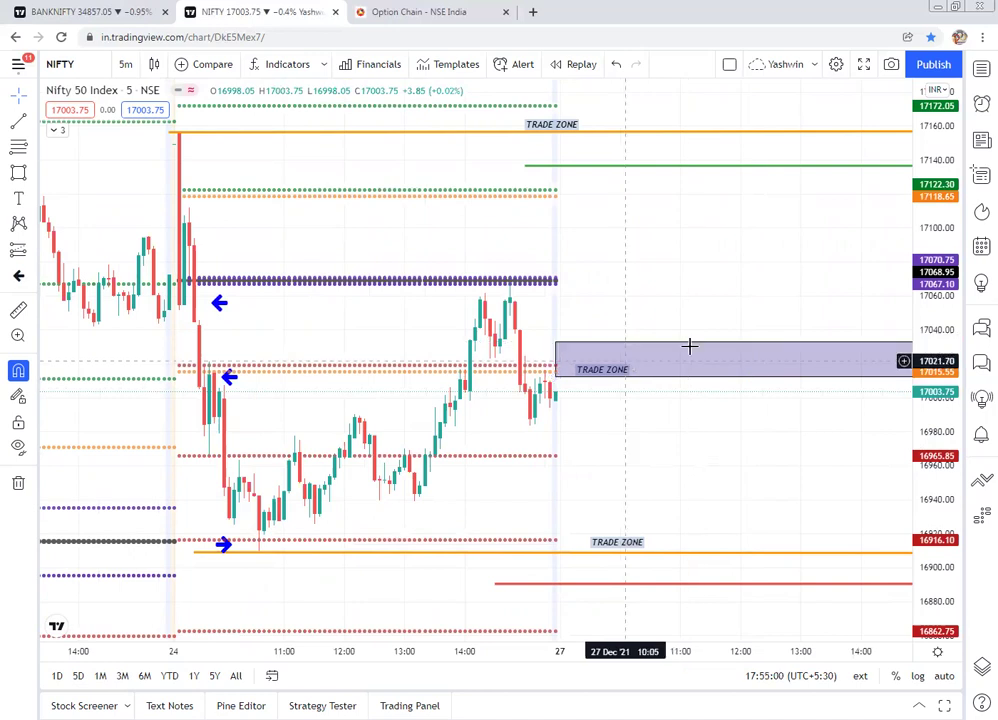
click(610, 370)
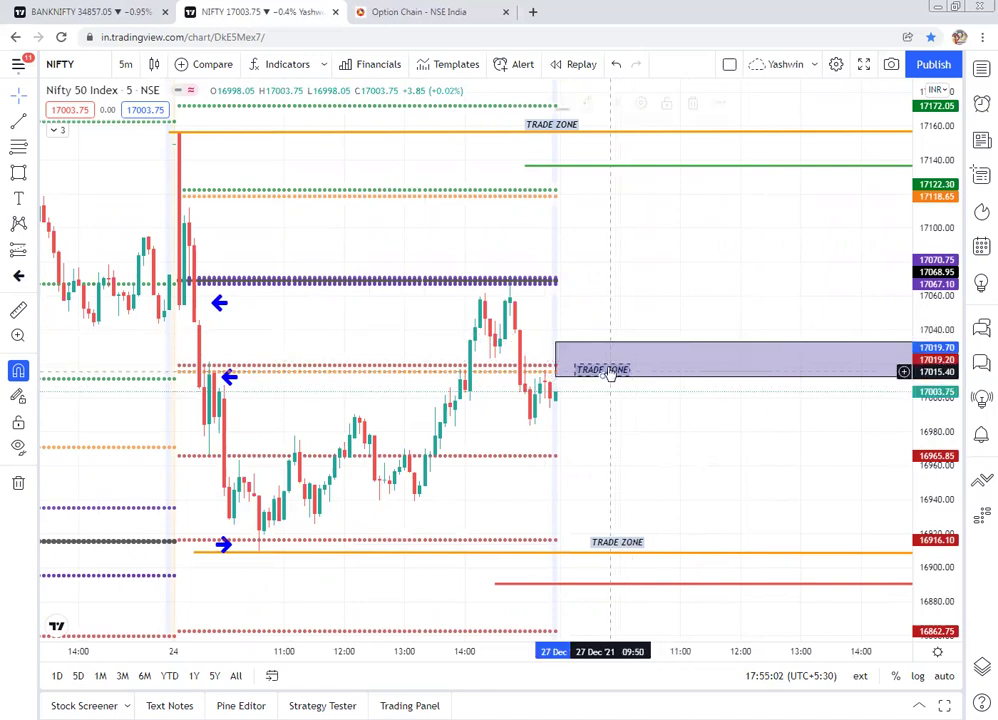
click(637, 437)
Step: Check the upper orange trade zone line with its green line, and the lower orange line with its red line
click(620, 132)
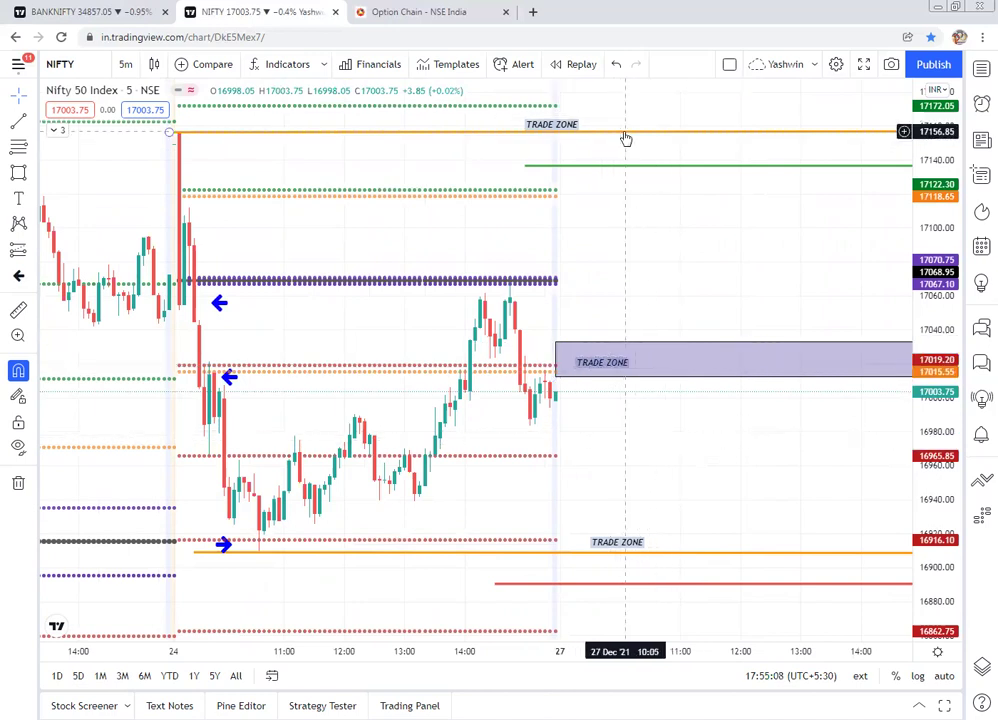
click(628, 166)
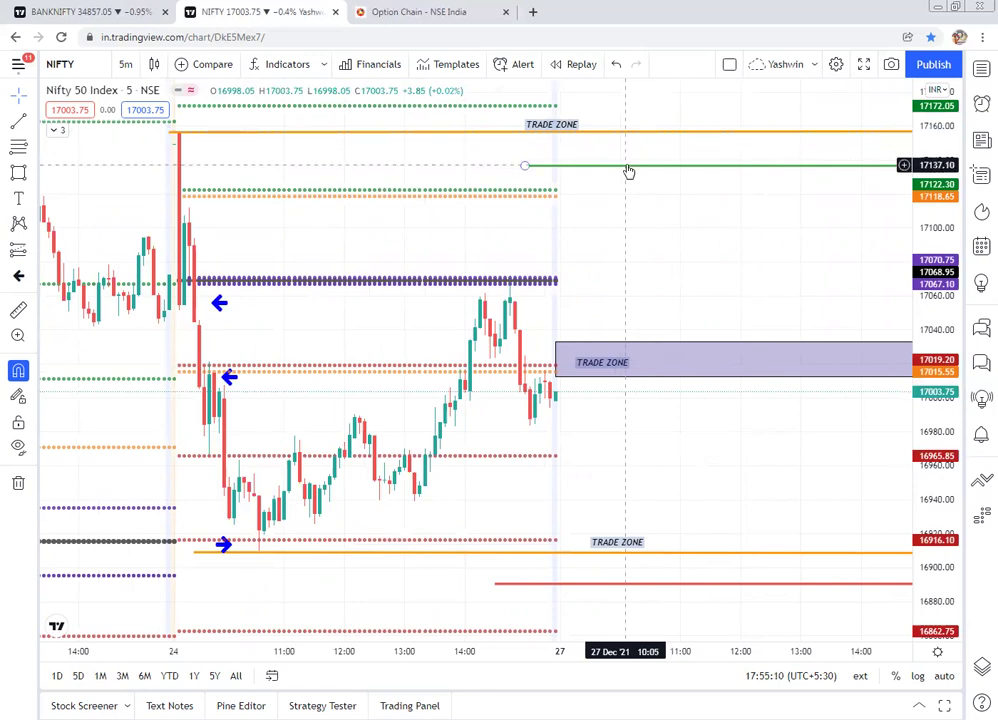
click(645, 554)
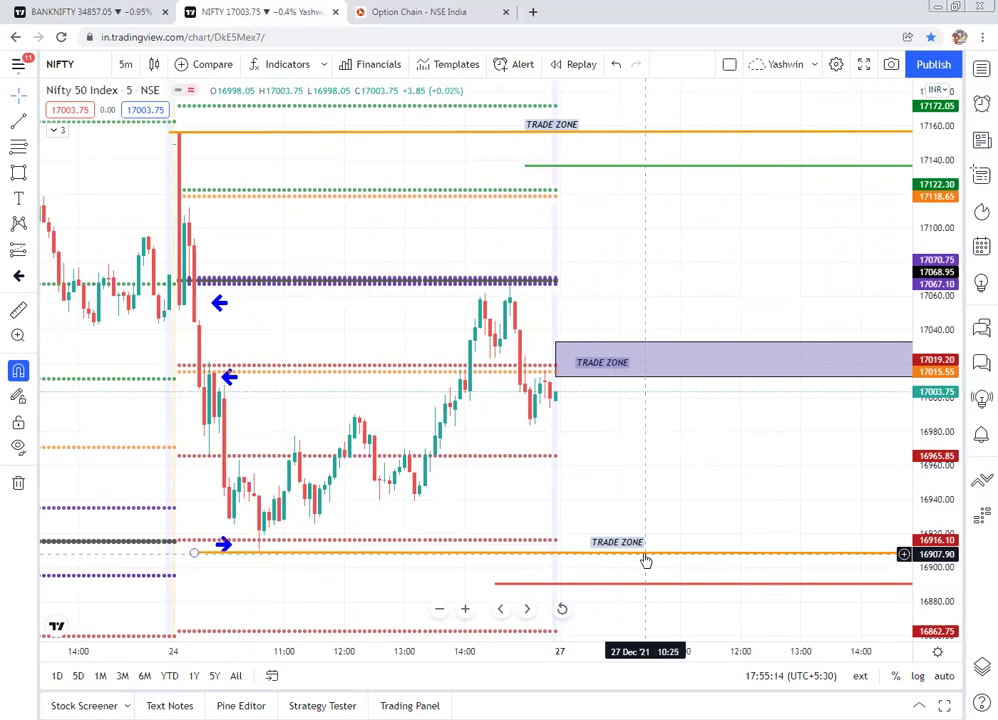
click(646, 585)
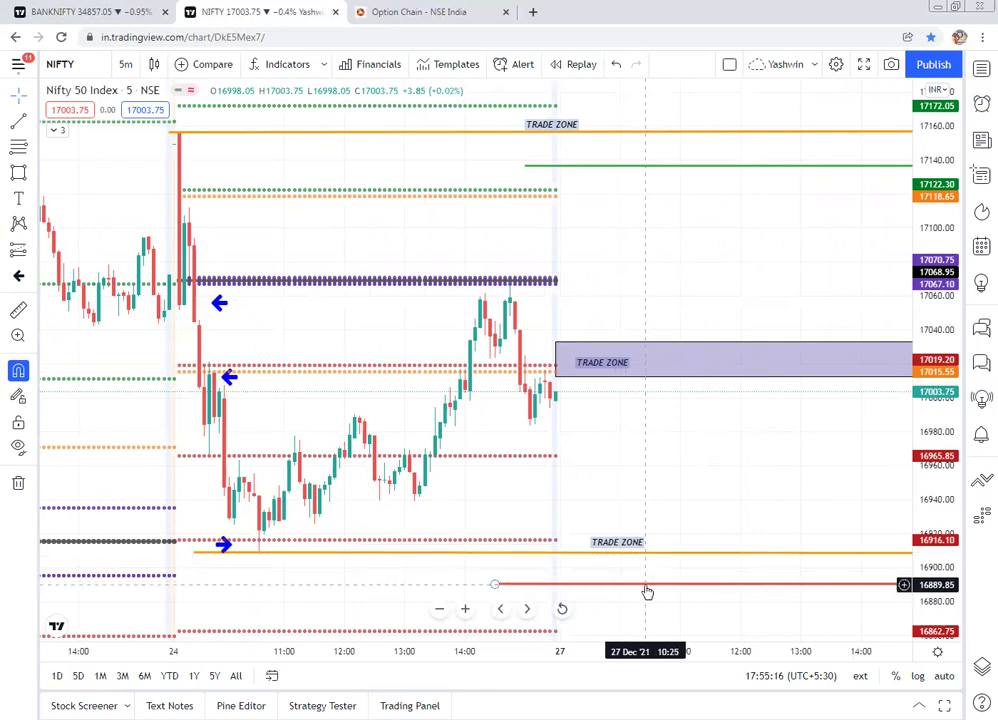
click(704, 446)
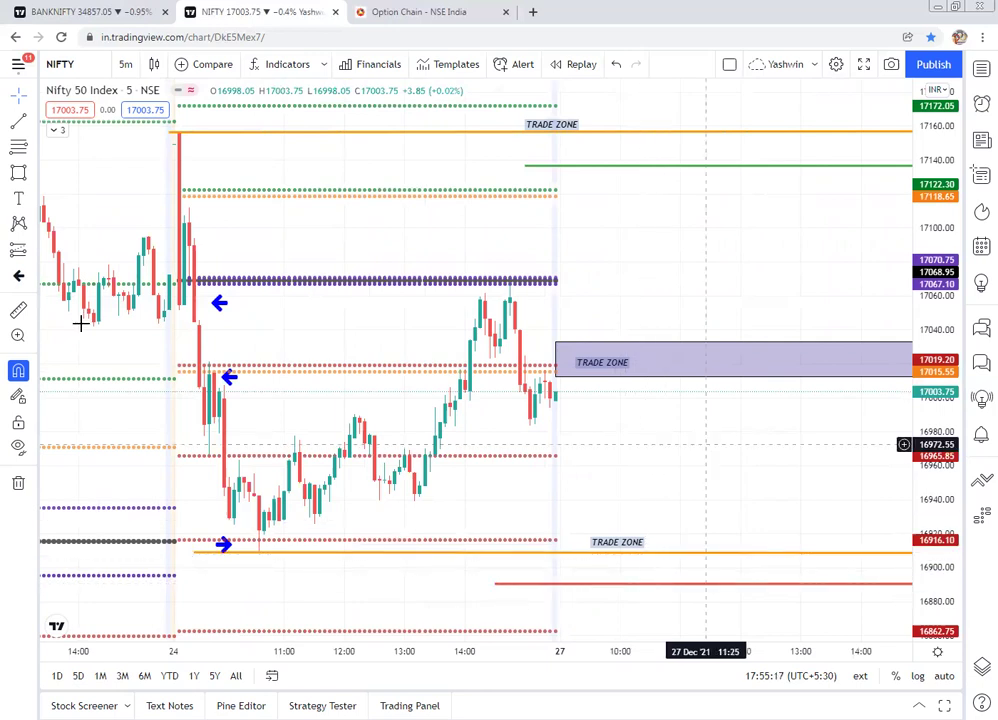
Step: Draw an arrow from 17,034.70 above the middle trade zone at 27 December 09:20 up to between the green and upper orange lines
click(17, 125)
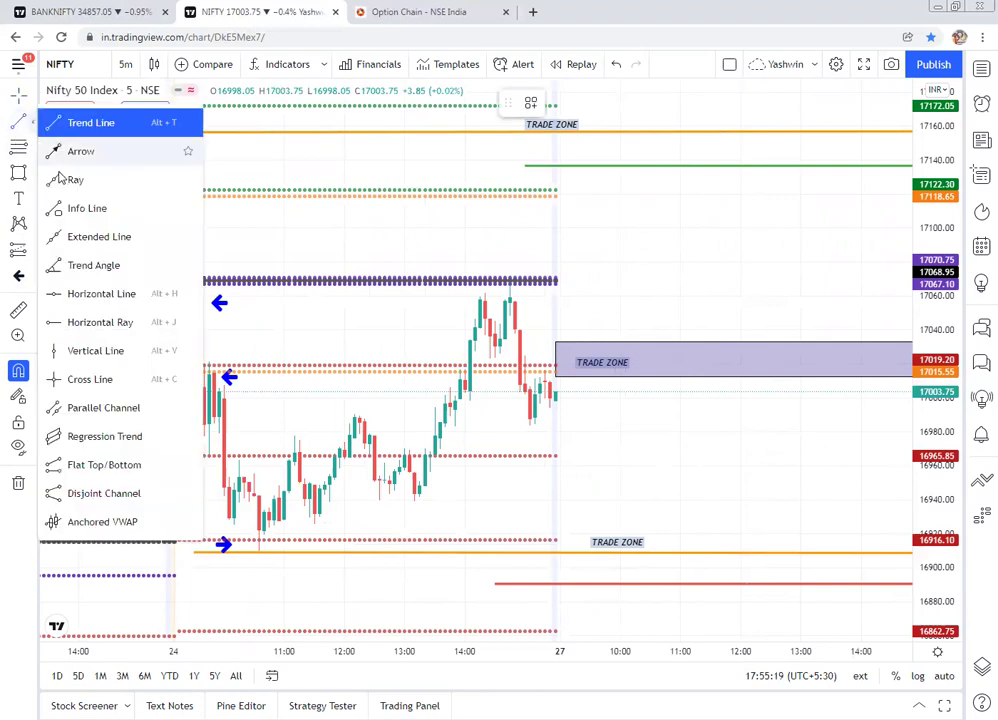
click(45, 124)
click(580, 338)
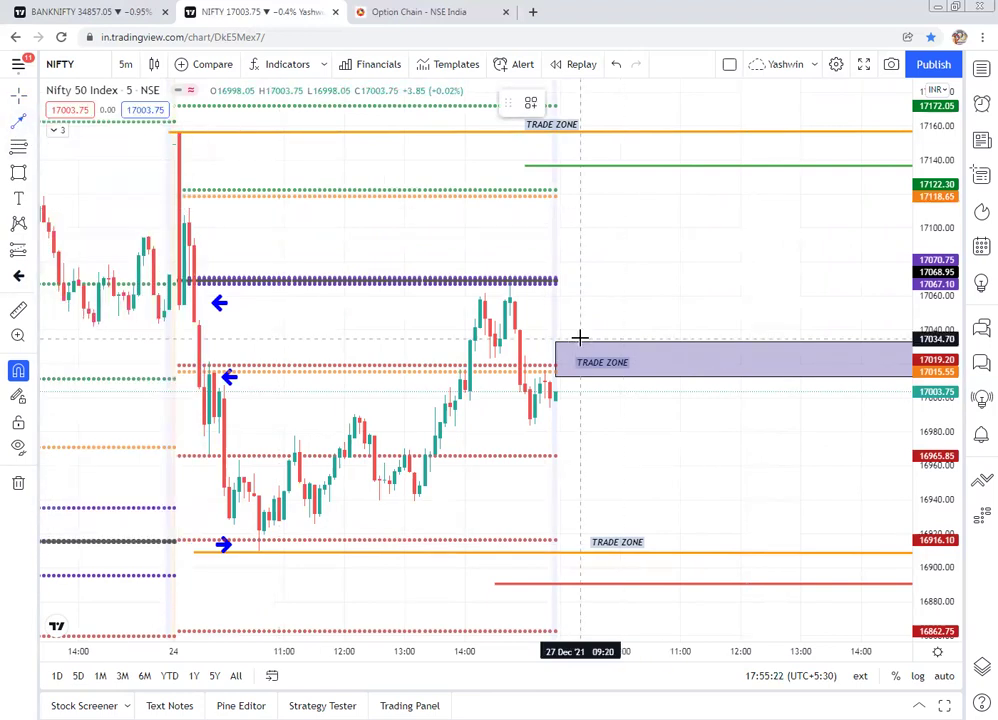
click(760, 145)
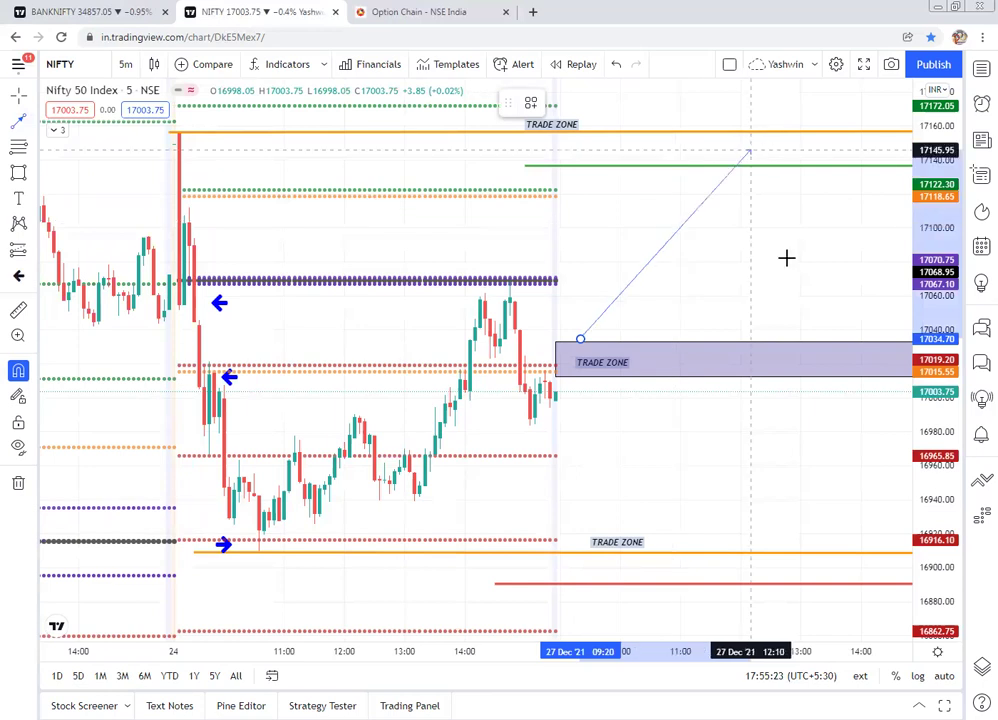
click(686, 291)
Step: Draw a narrow rectangle at the 27 December open from 17,096 down to about 17,015 inside the middle trade zone
drag(488, 441, 376, 466)
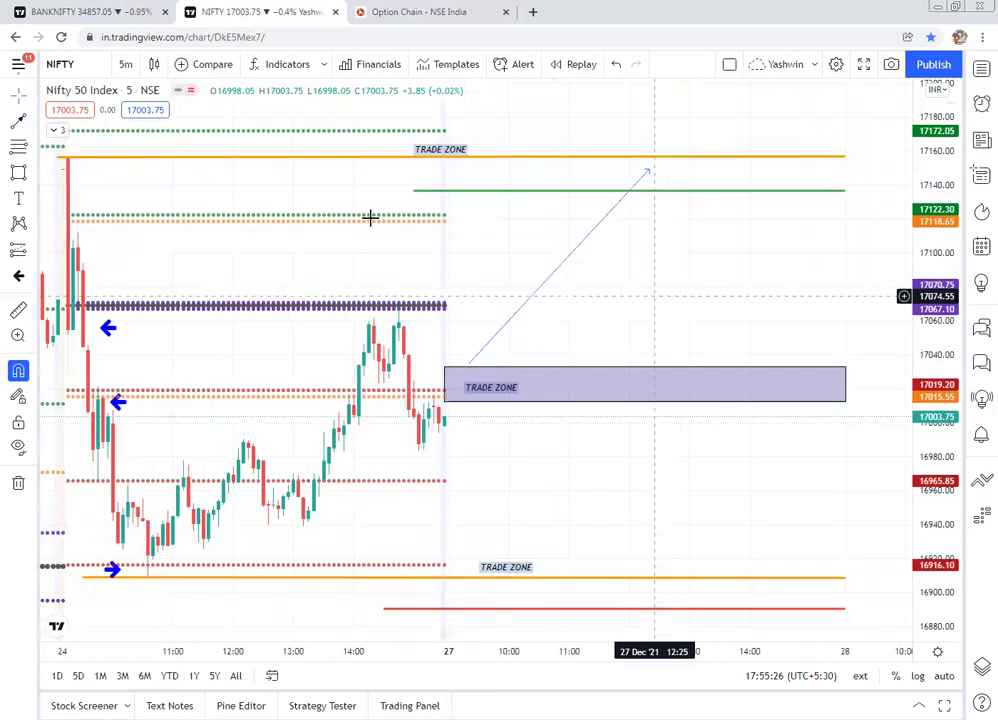
click(459, 260)
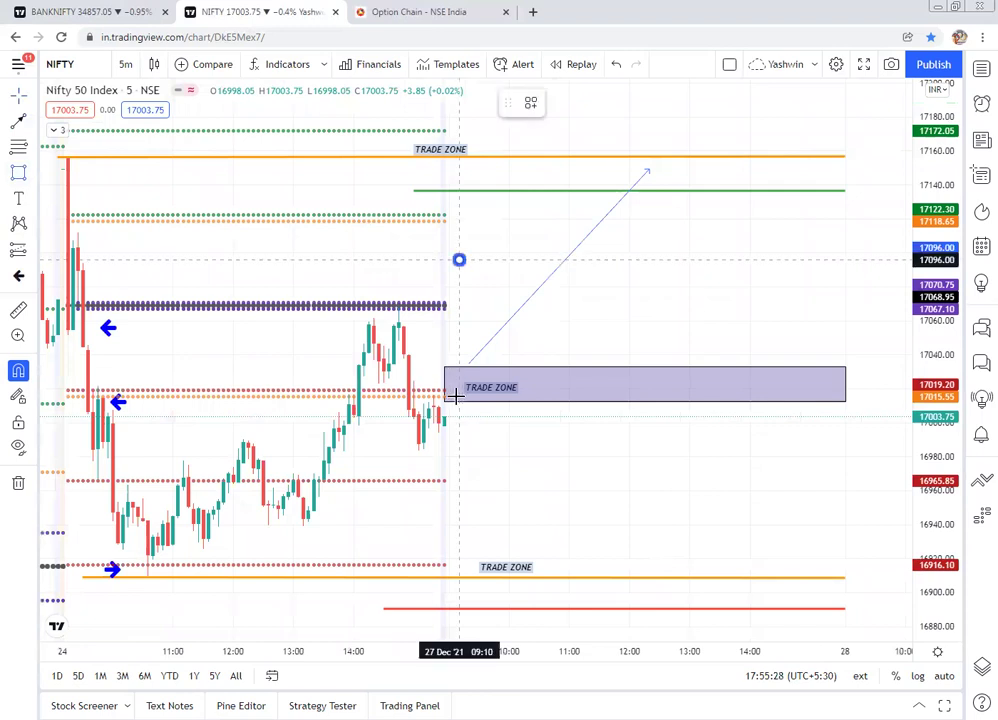
click(454, 397)
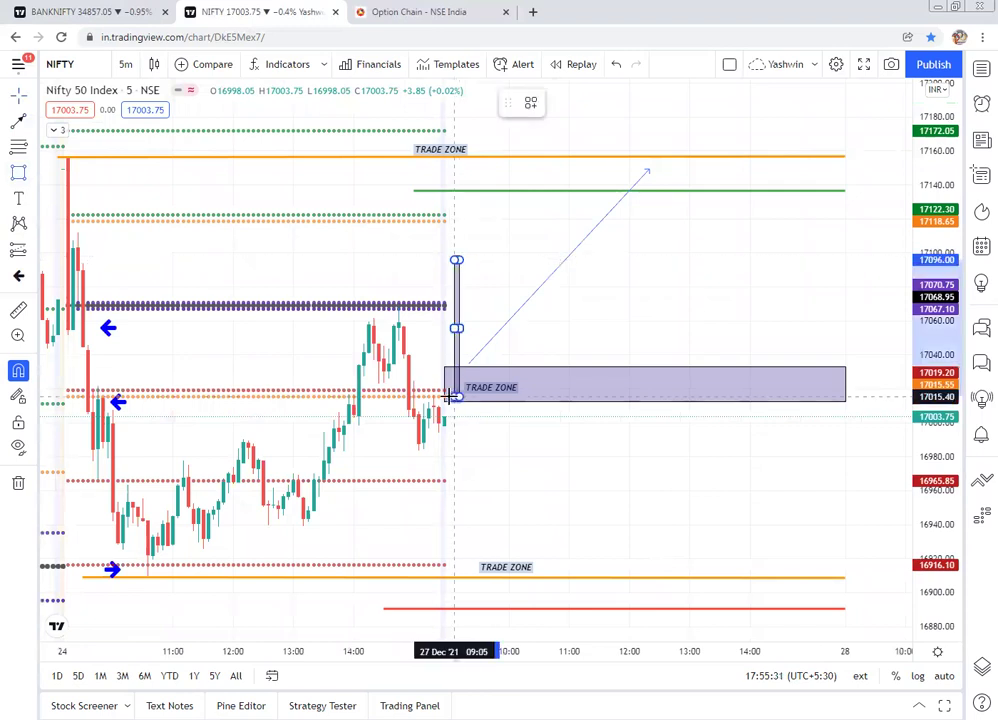
Step: Finish the narrow opening rectangle by placing its lower corner at 27 December 09:00, 17,015.40, inside the middle trade zone
click(449, 397)
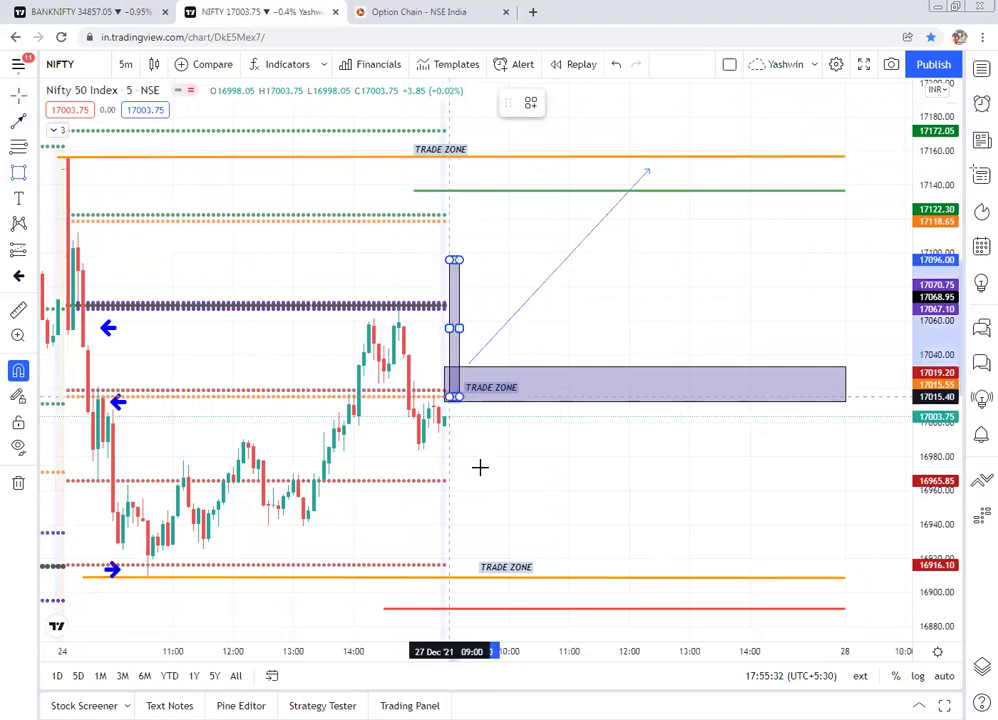
click(464, 270)
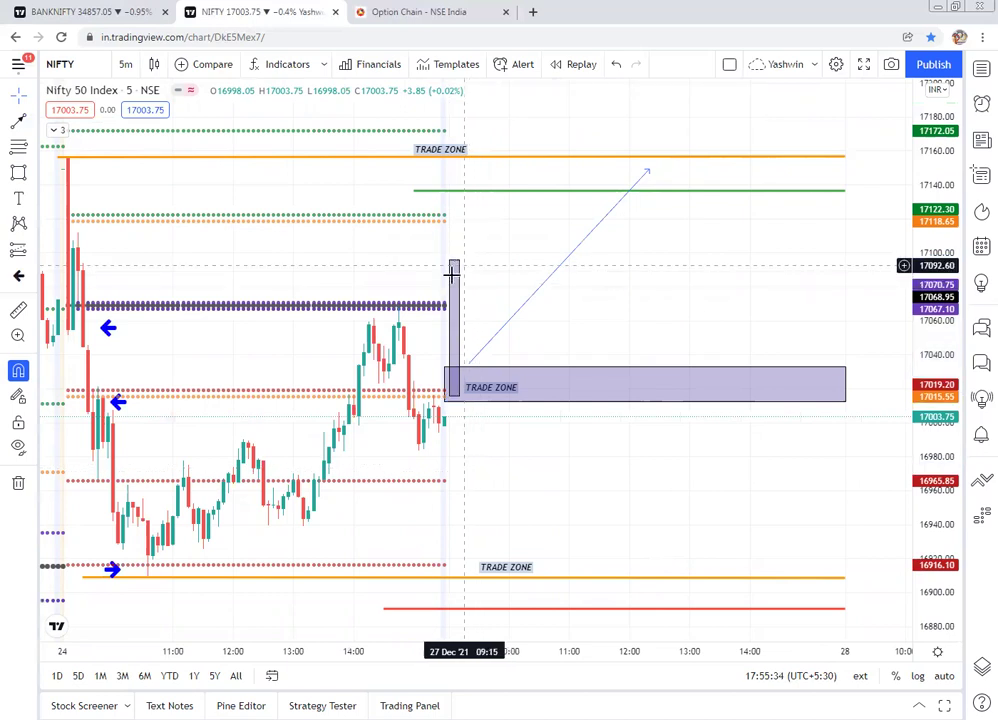
click(459, 266)
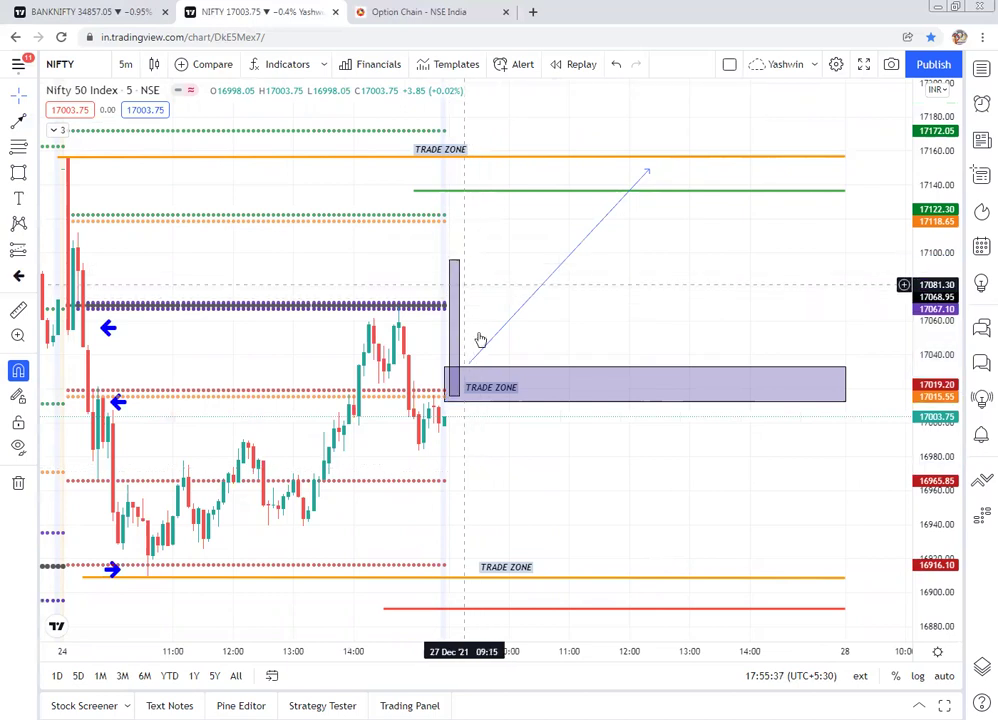
click(500, 361)
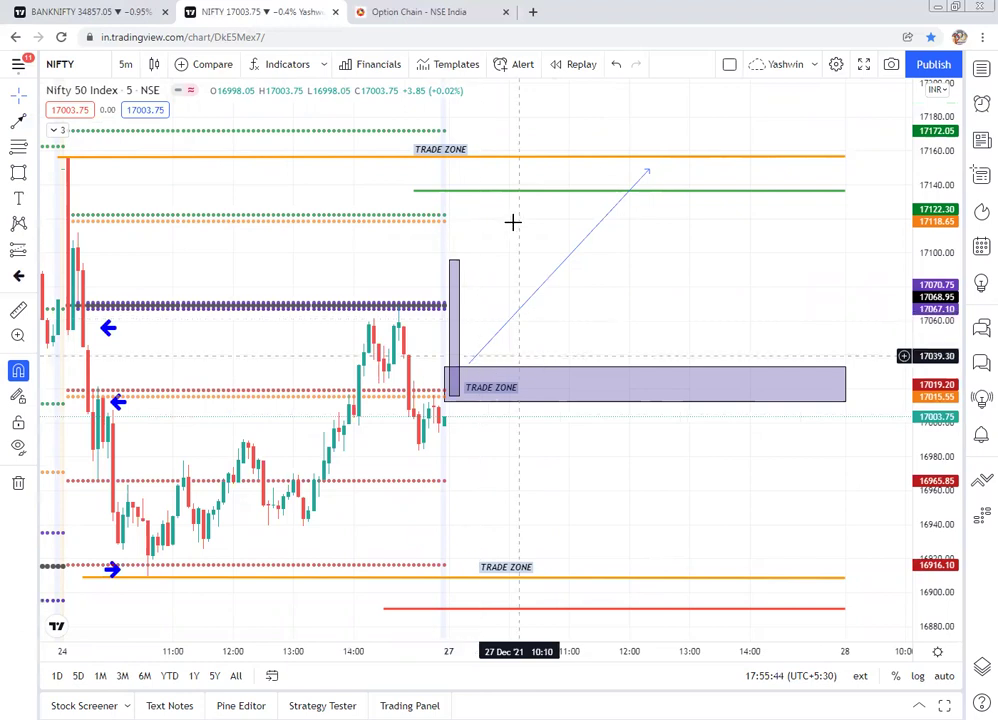
Step: Draw an upward arrow from the upper orange trade zone line at 27 December 09:25, 17,156.45, to 12:15 at 17,239.95
drag(552, 373, 553, 389)
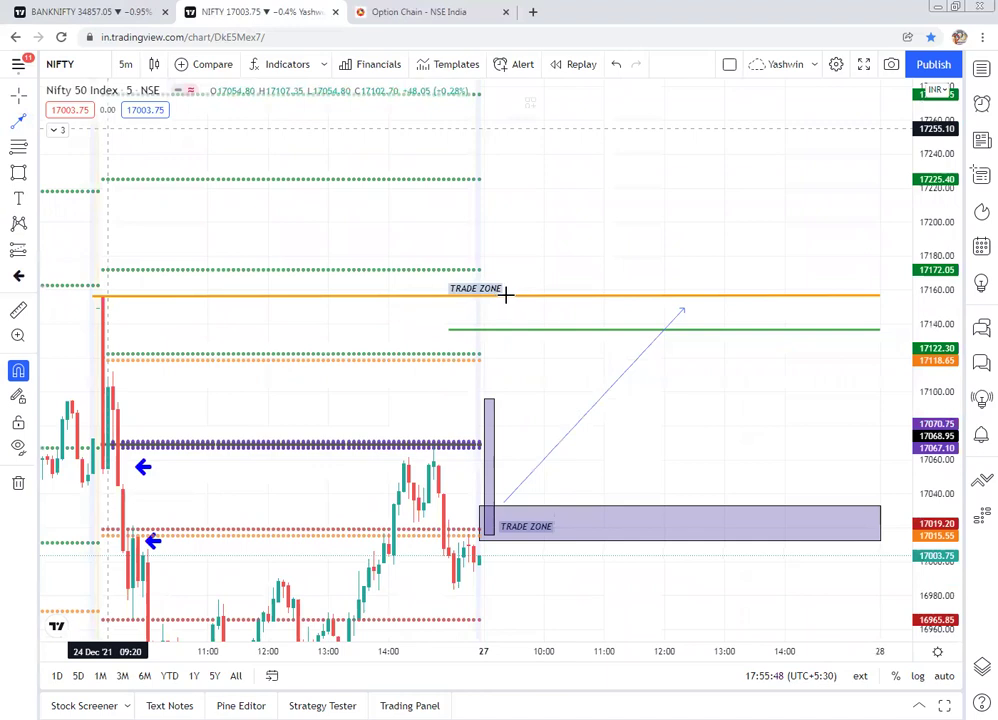
click(509, 296)
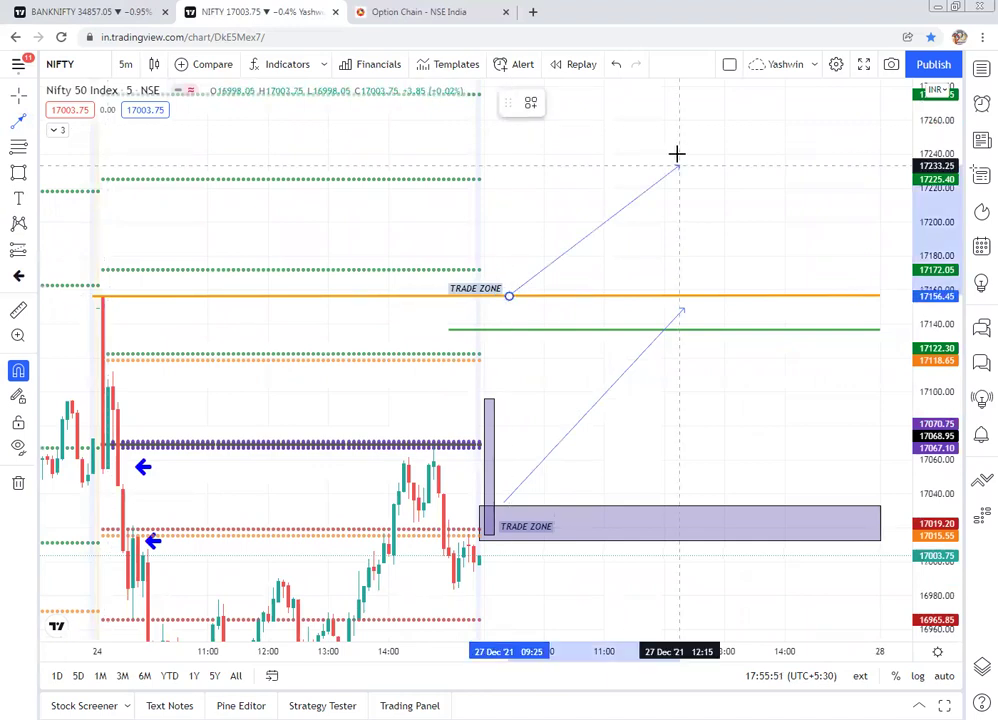
click(612, 212)
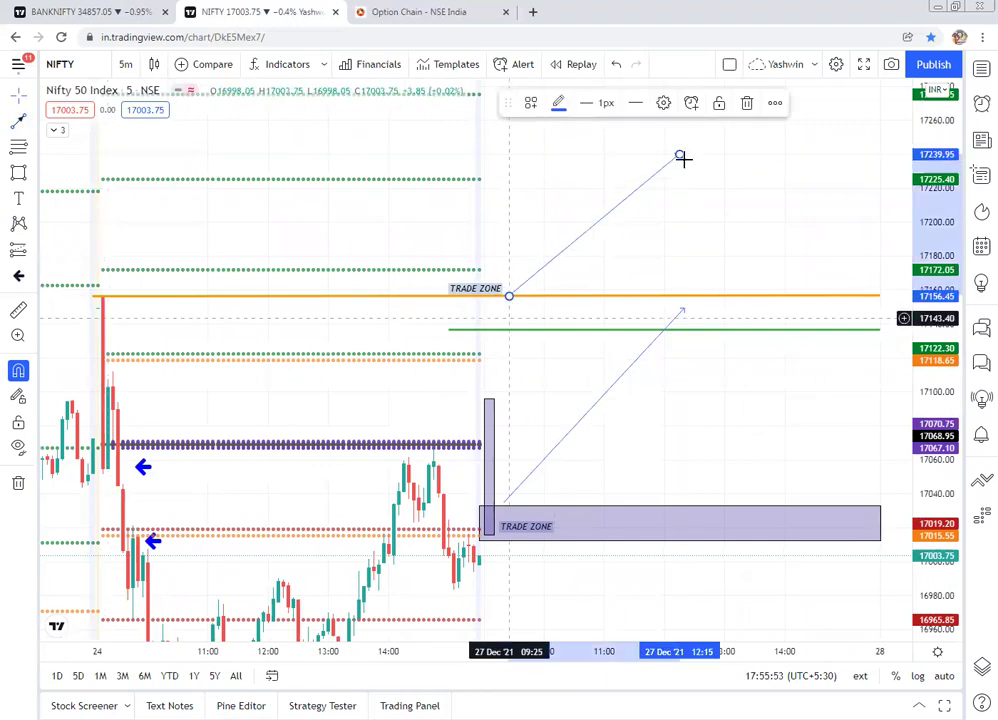
click(535, 345)
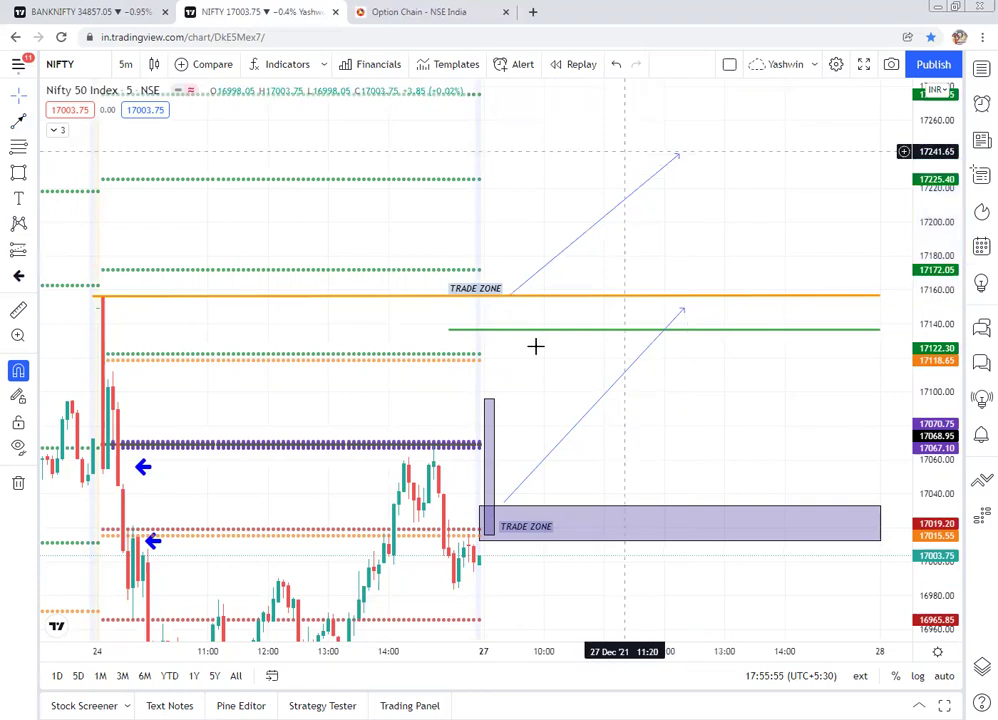
Step: Draw a narrow rectangle near 27 December 09:25 from 17,234.10 down to 17,134.20, crossing the upper orange and green lines
click(520, 298)
click(477, 312)
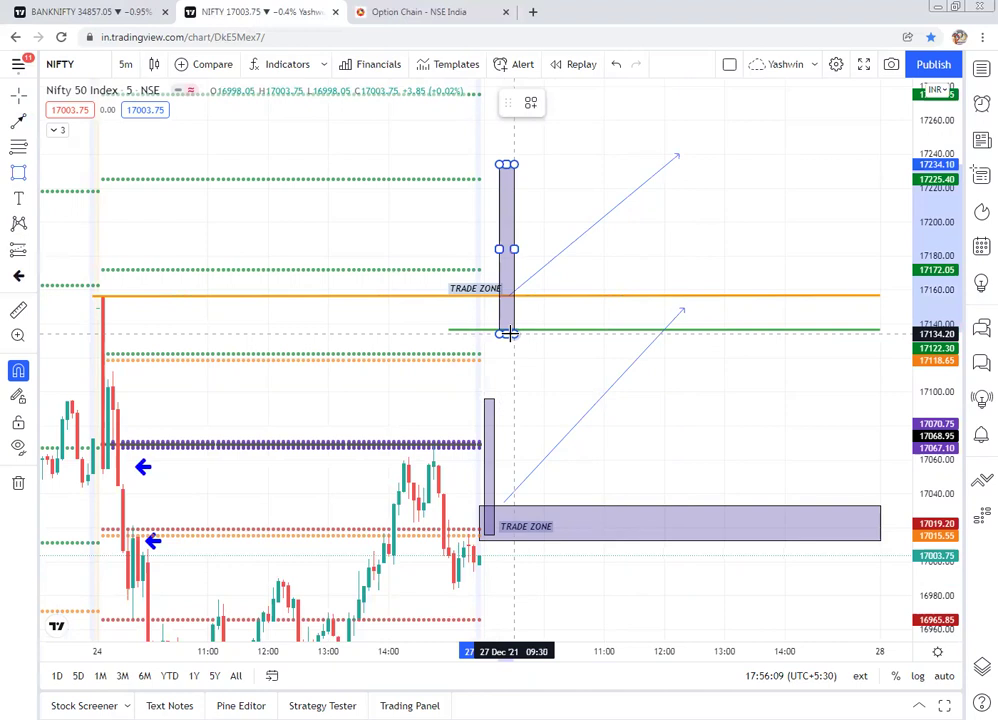
click(509, 334)
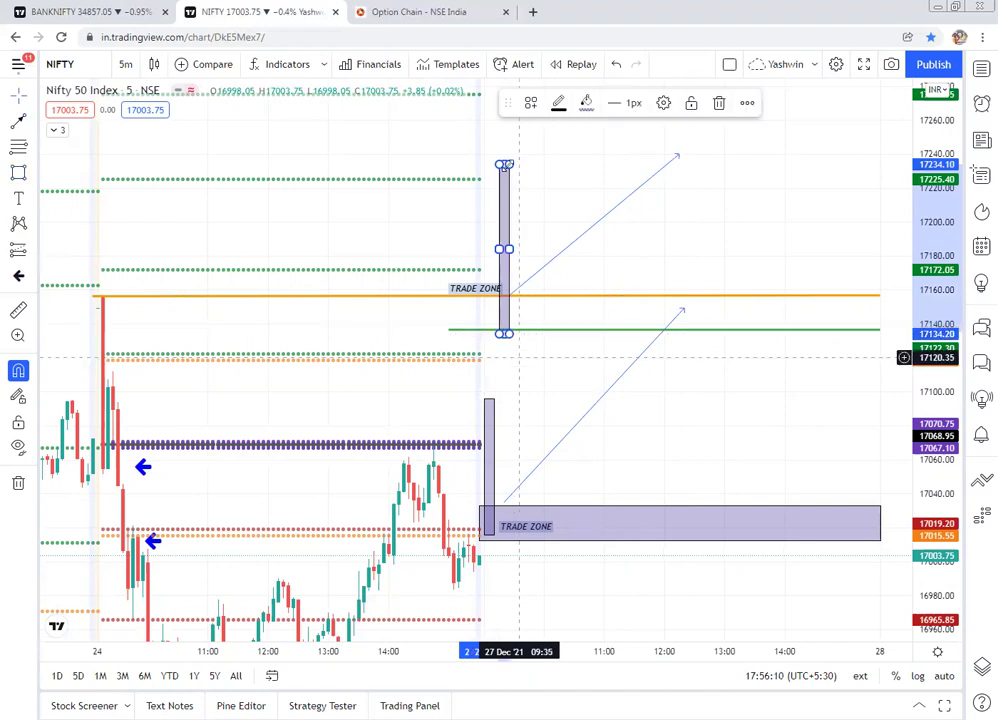
click(517, 191)
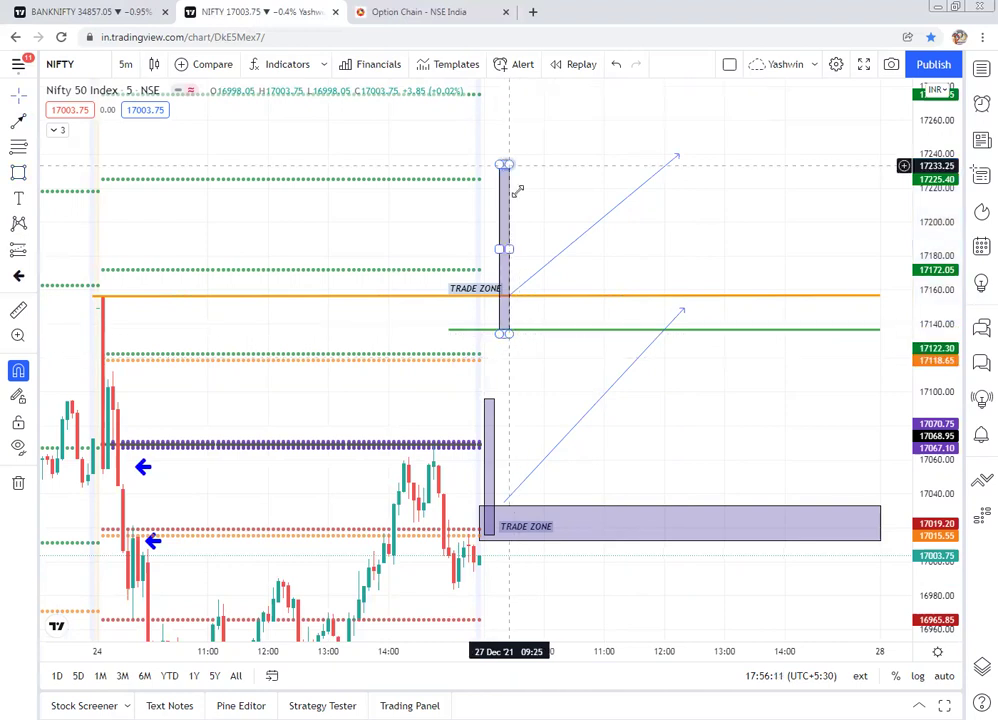
click(559, 295)
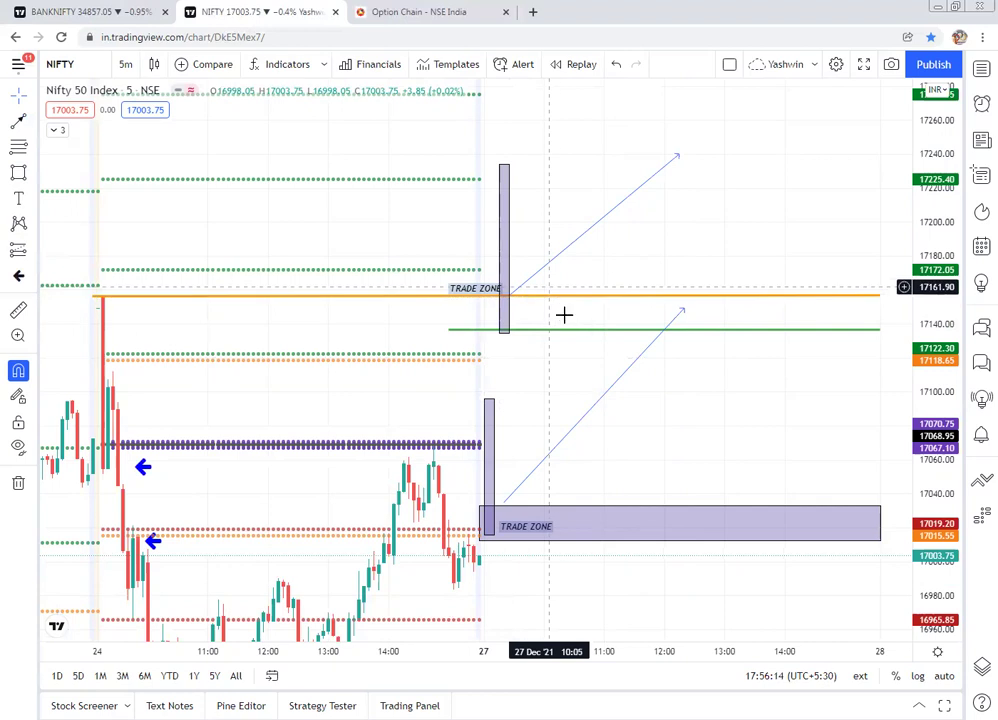
click(539, 341)
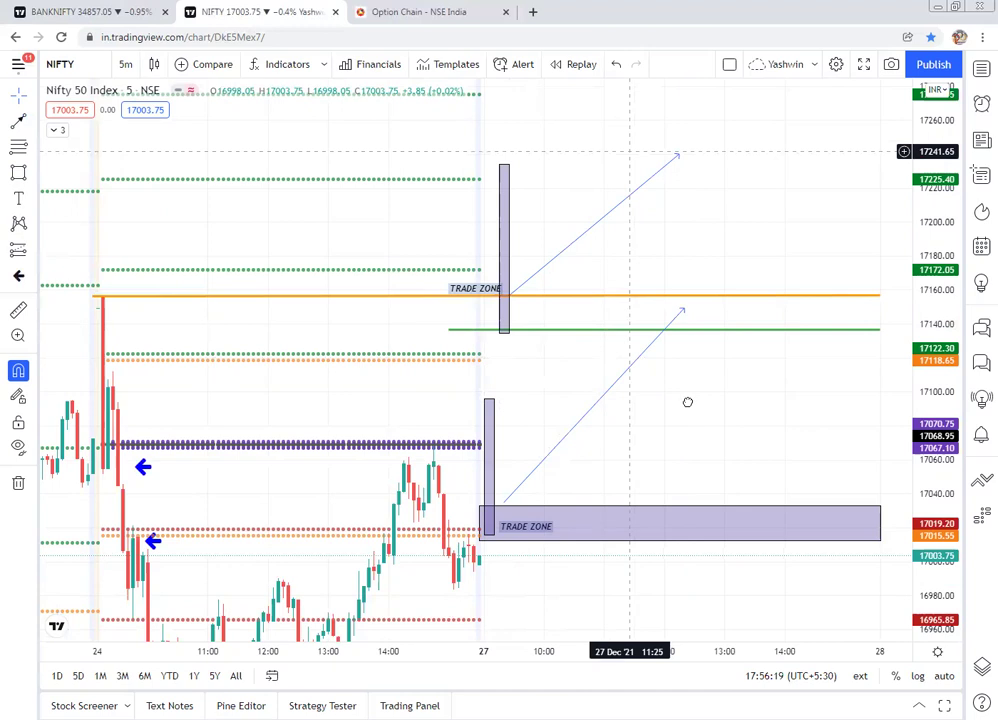
Step: Draw a downward arrow from 17,010.75 below the middle trade zone at 27 December 09:50 to the lower orange trade zone line
drag(676, 337, 674, 325)
drag(665, 270, 663, 221)
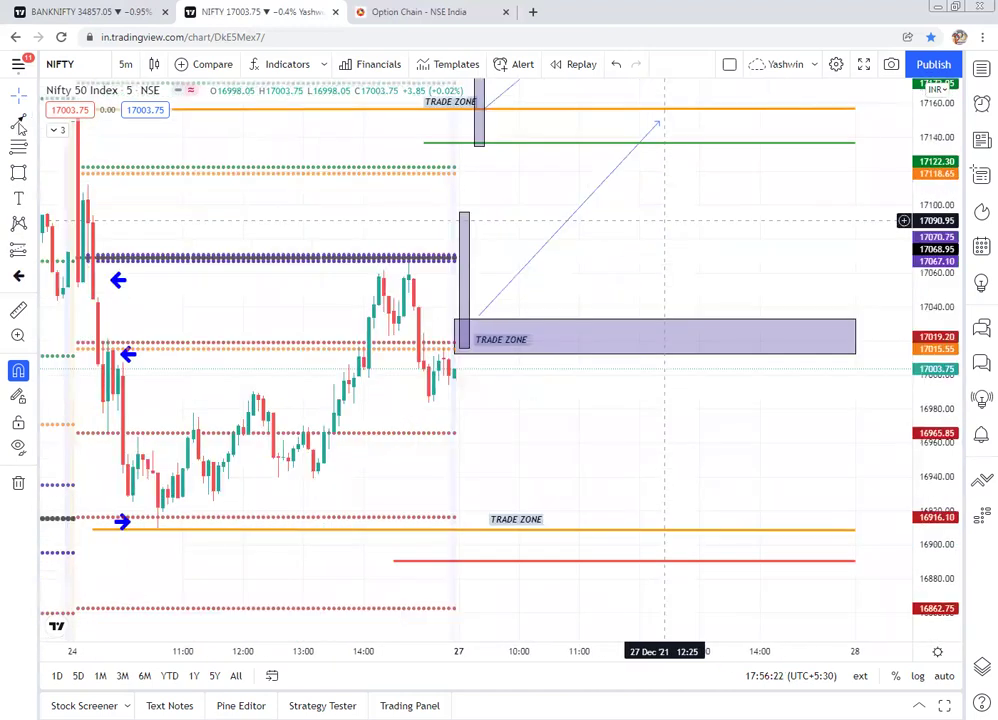
click(509, 356)
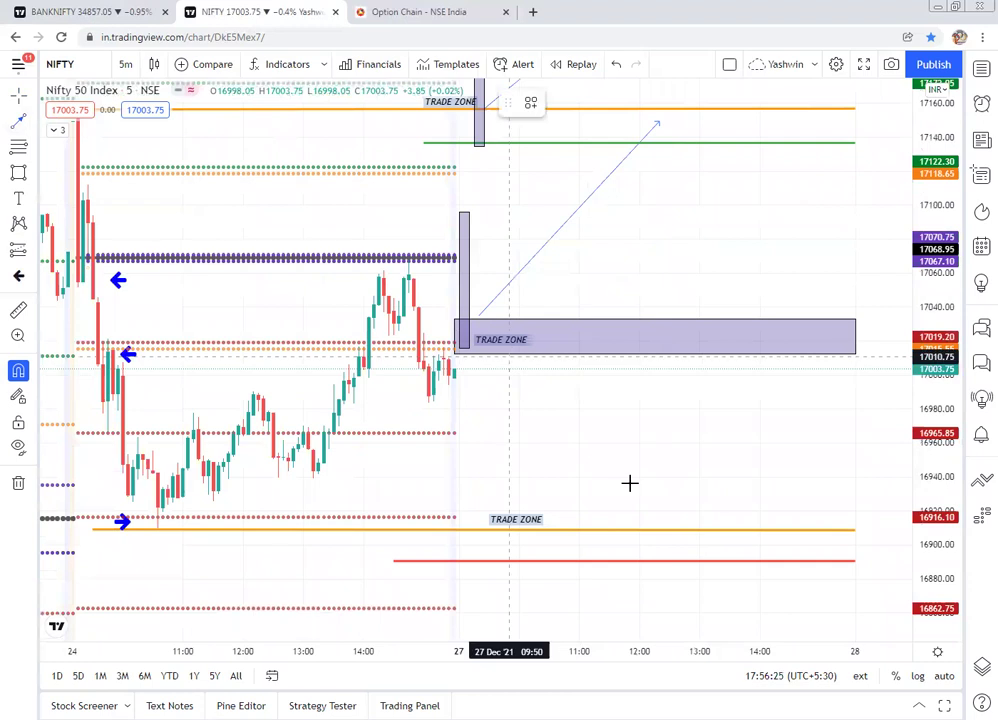
click(679, 527)
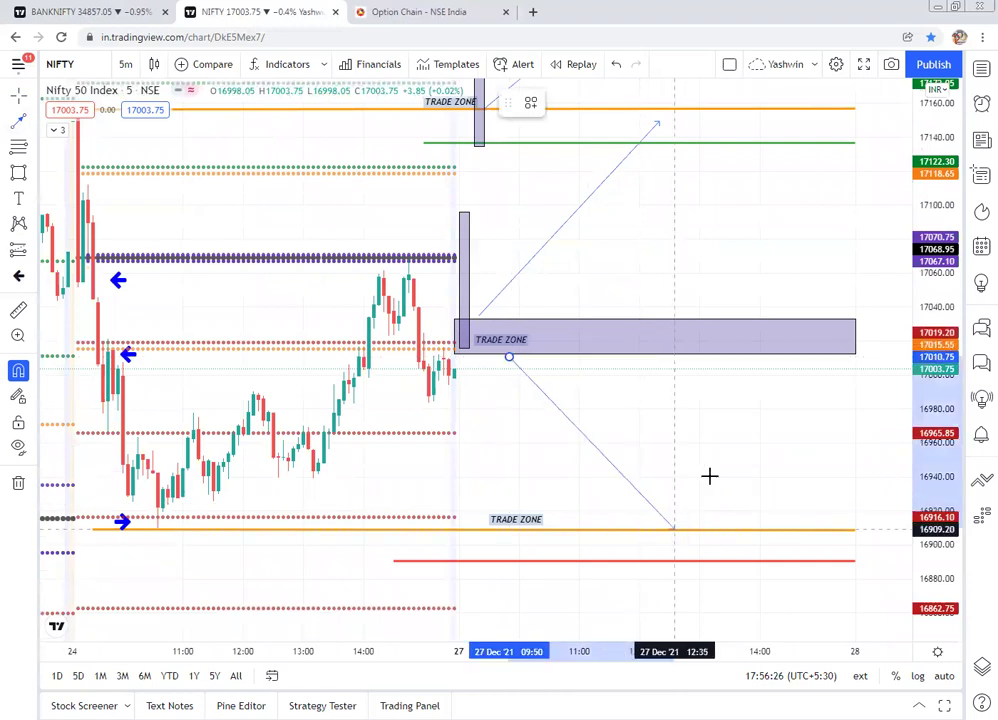
click(674, 540)
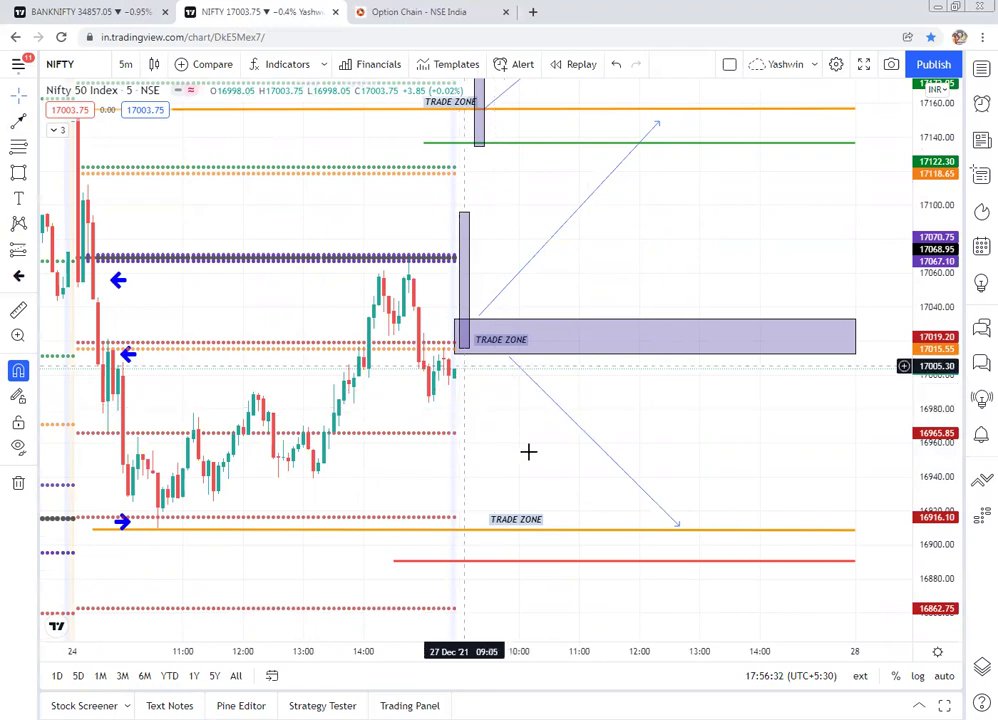
Step: Draw a downward arrow from the red line at 27 December 09:35, 16,889.45, to 12:35 at 16,822.70
drag(522, 362, 525, 344)
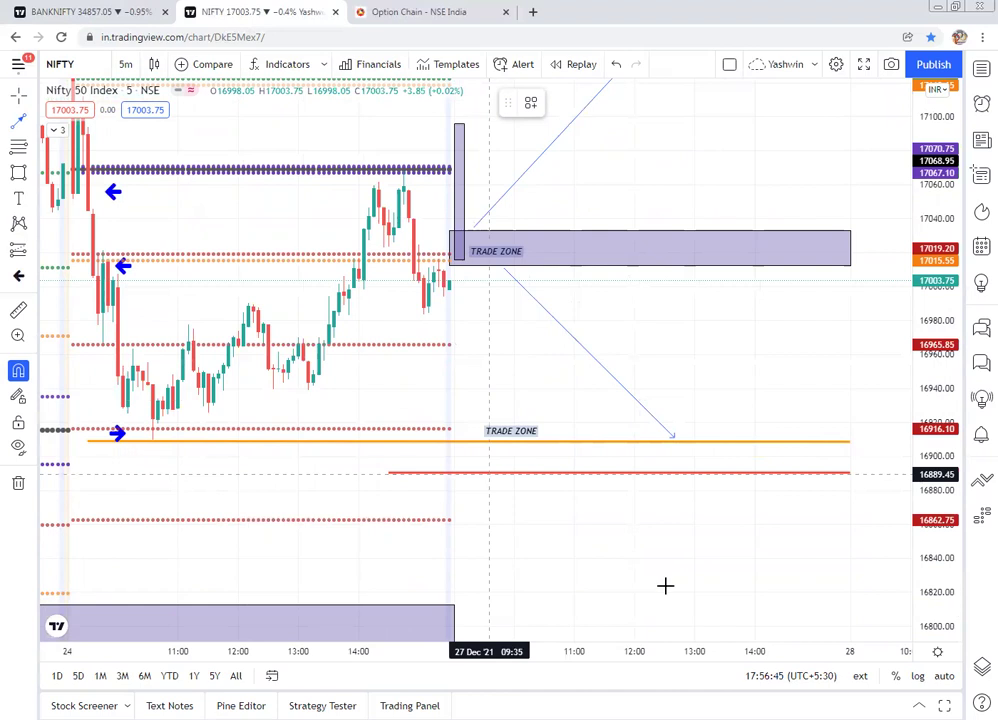
click(489, 474)
click(668, 587)
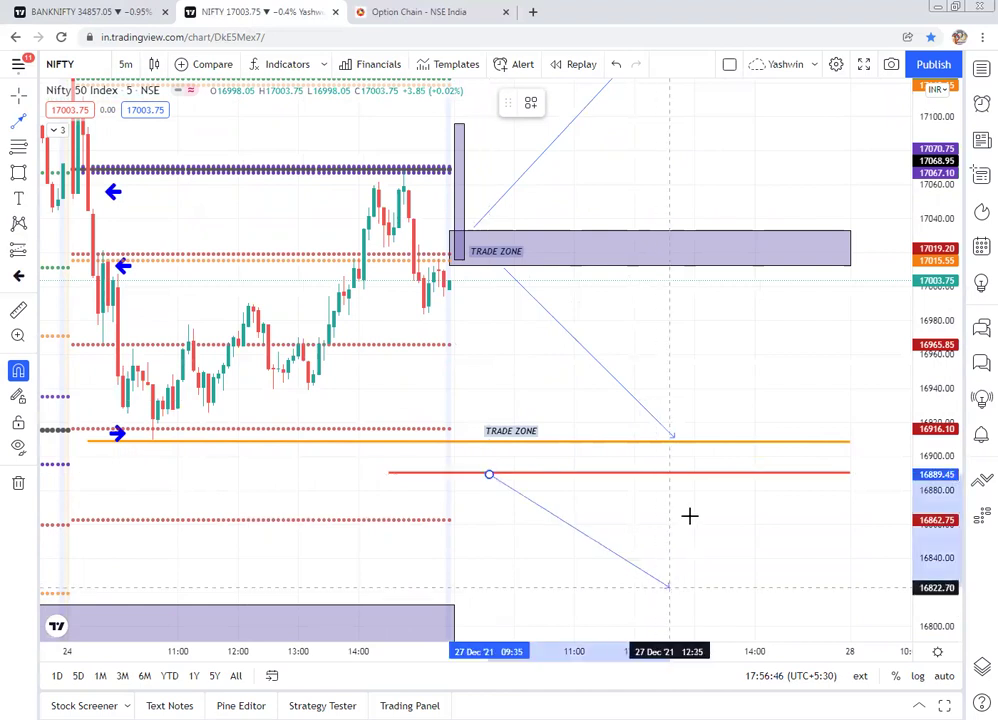
Step: Extend the older 16,812.50 to 16,783.40 zone rectangle to 28 December 14:00 using the 30-minute chart, and return to the 5-minute chart
drag(689, 506, 715, 299)
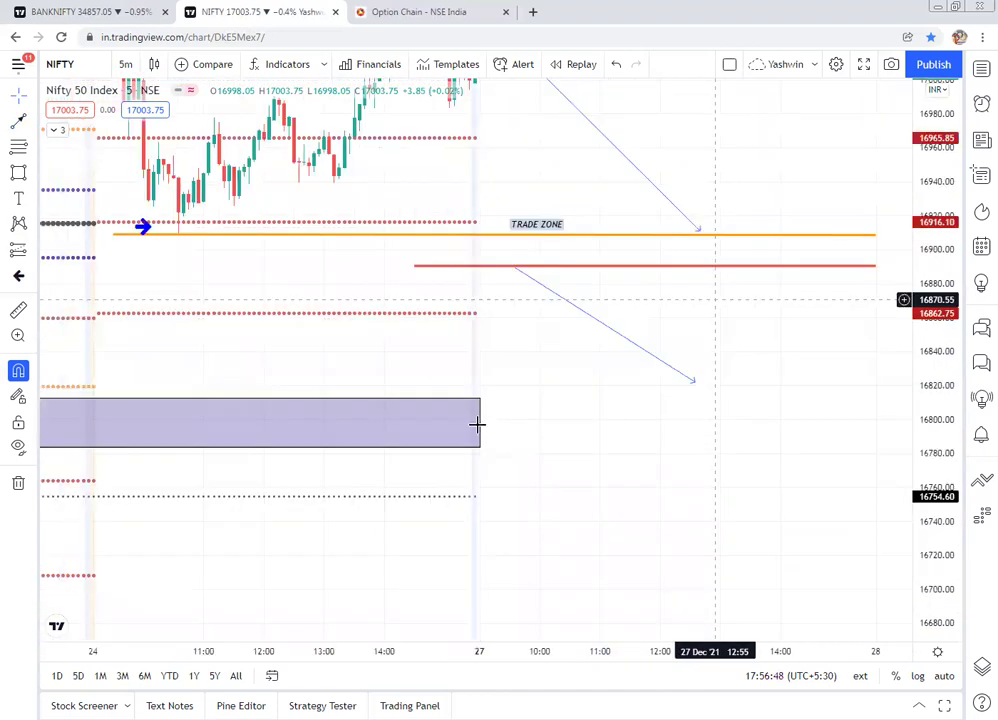
drag(749, 422, 800, 422)
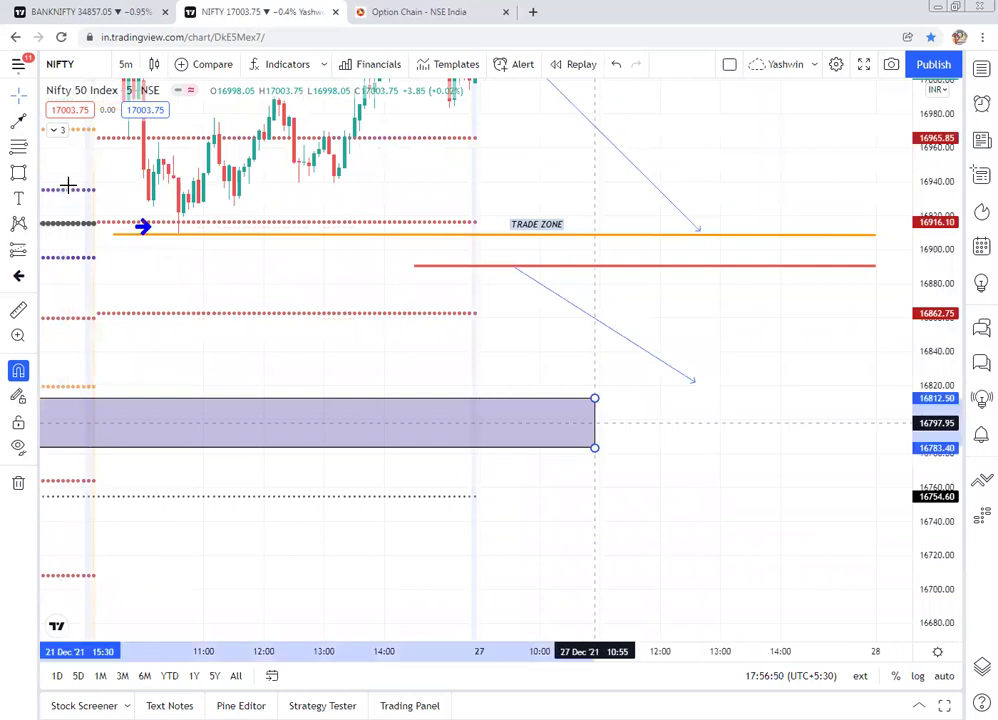
click(126, 64)
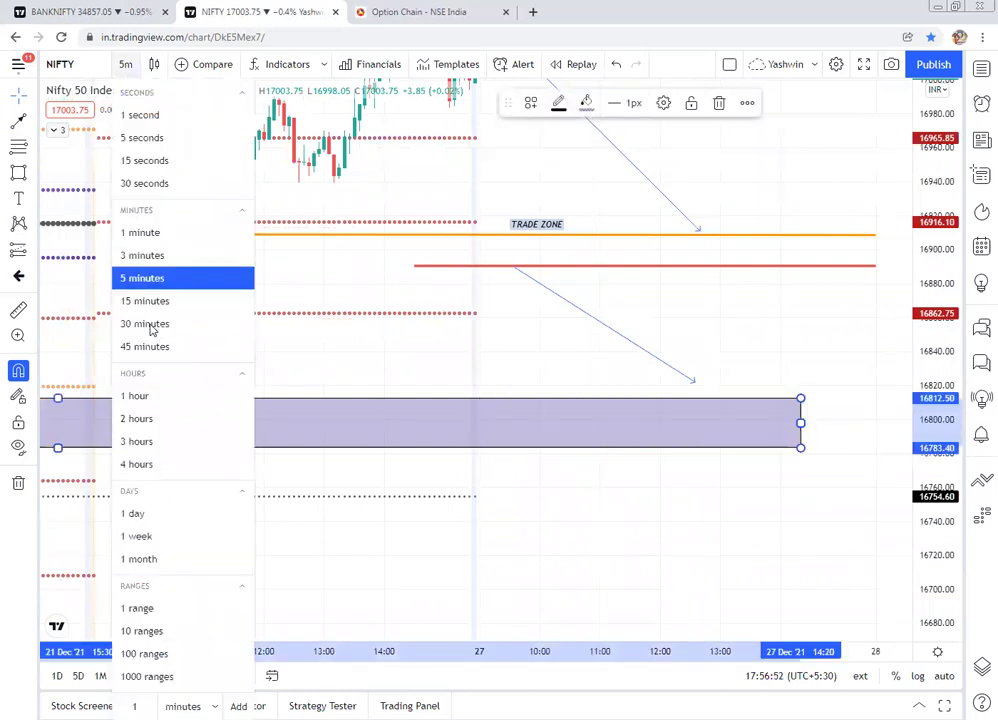
click(148, 324)
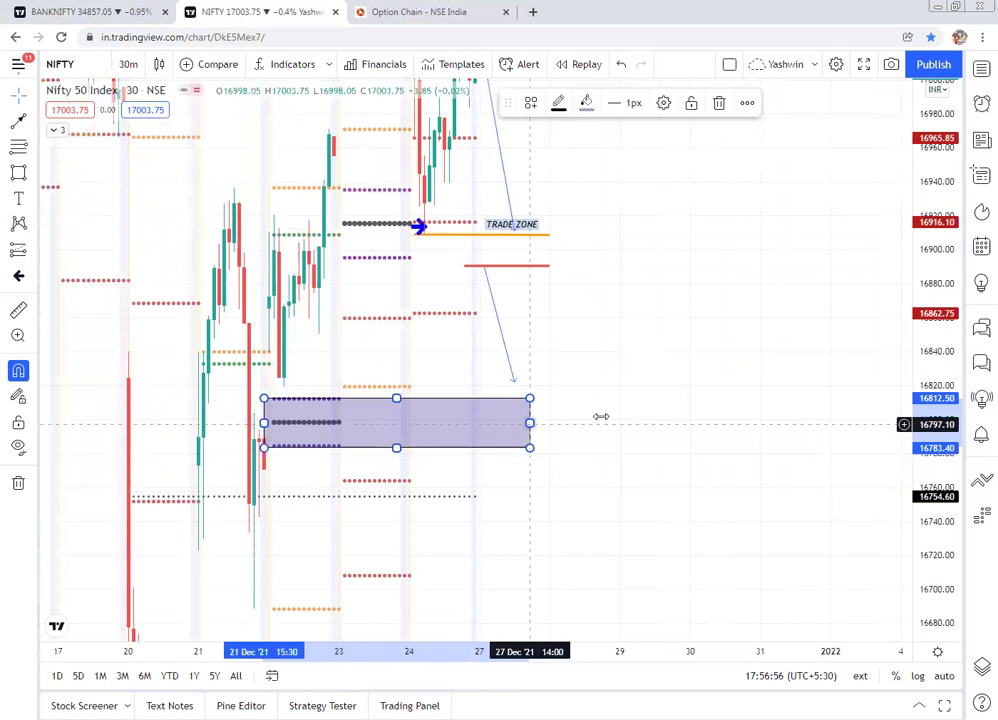
drag(530, 423, 600, 417)
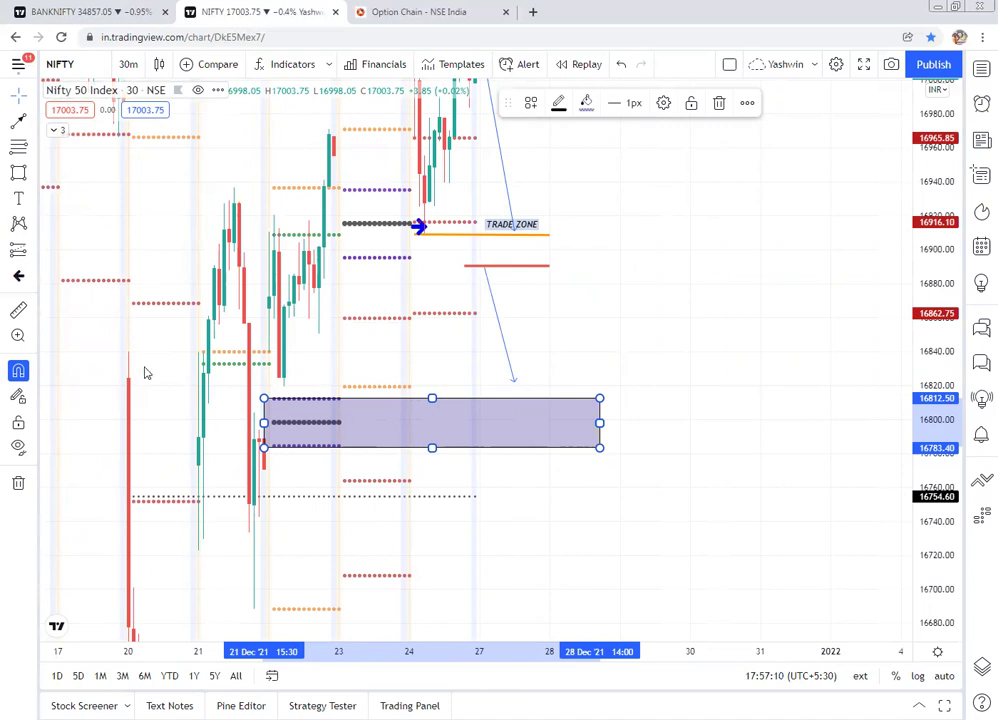
click(128, 64)
click(128, 279)
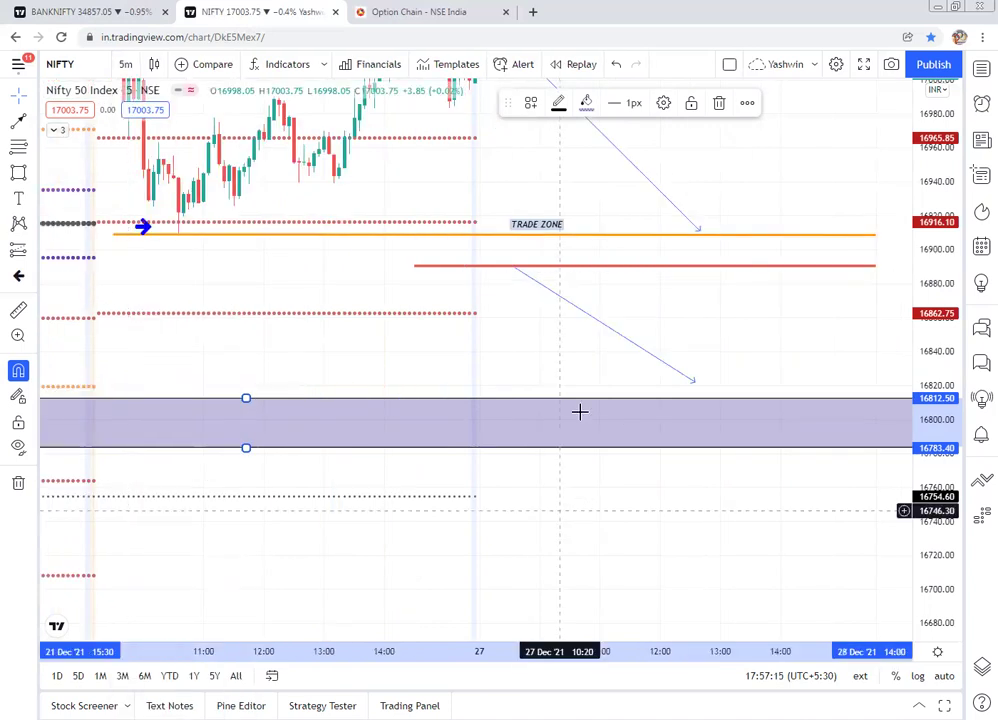
click(581, 452)
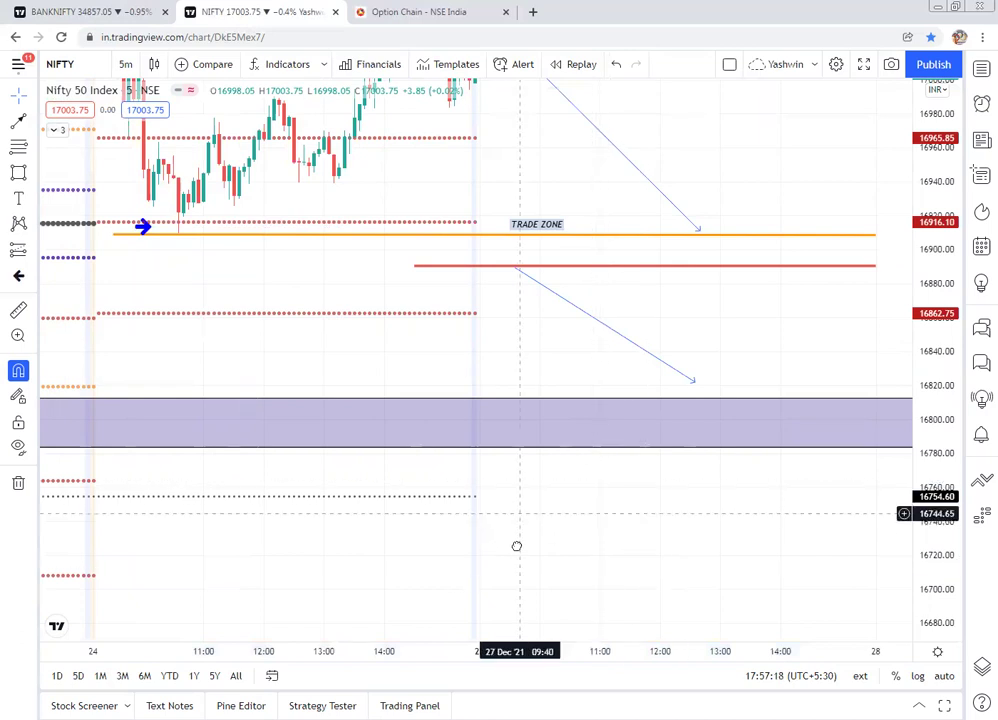
Step: Draw a narrow rectangle at the 27 December open from 16,921.75 to 16,876.85 across the lower lines, and extend its base to about 16,850
drag(516, 546, 480, 586)
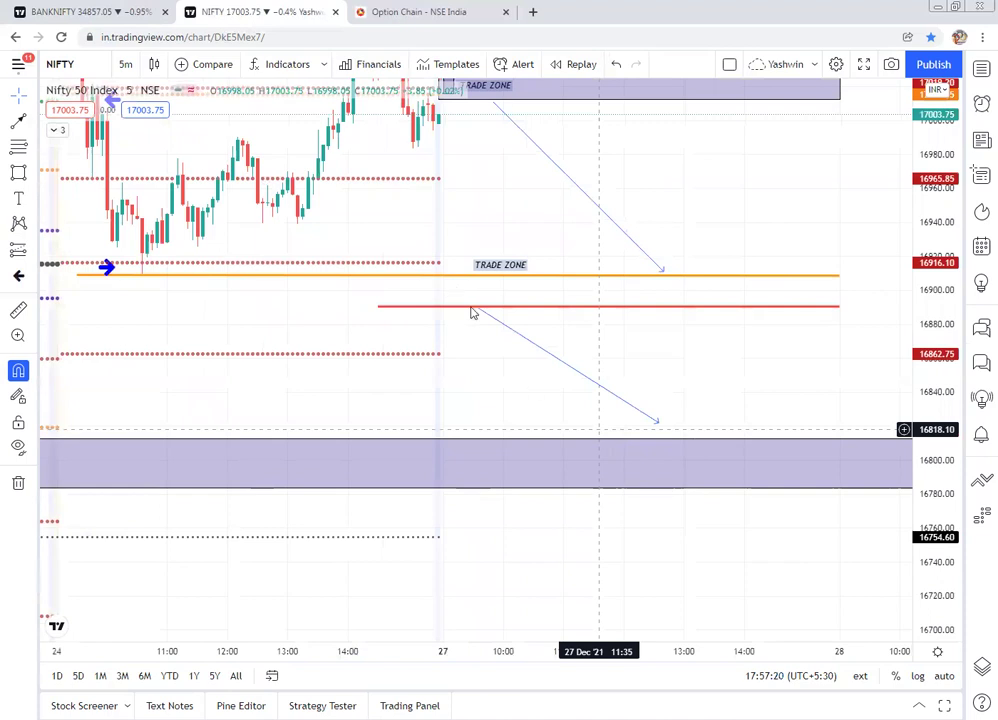
click(468, 306)
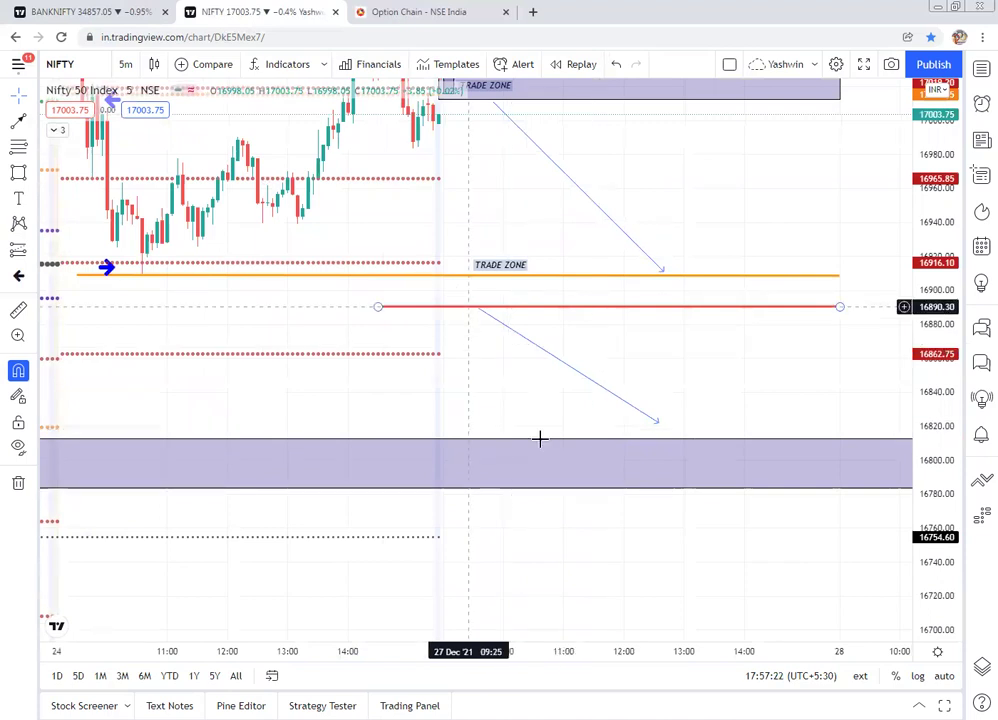
click(486, 406)
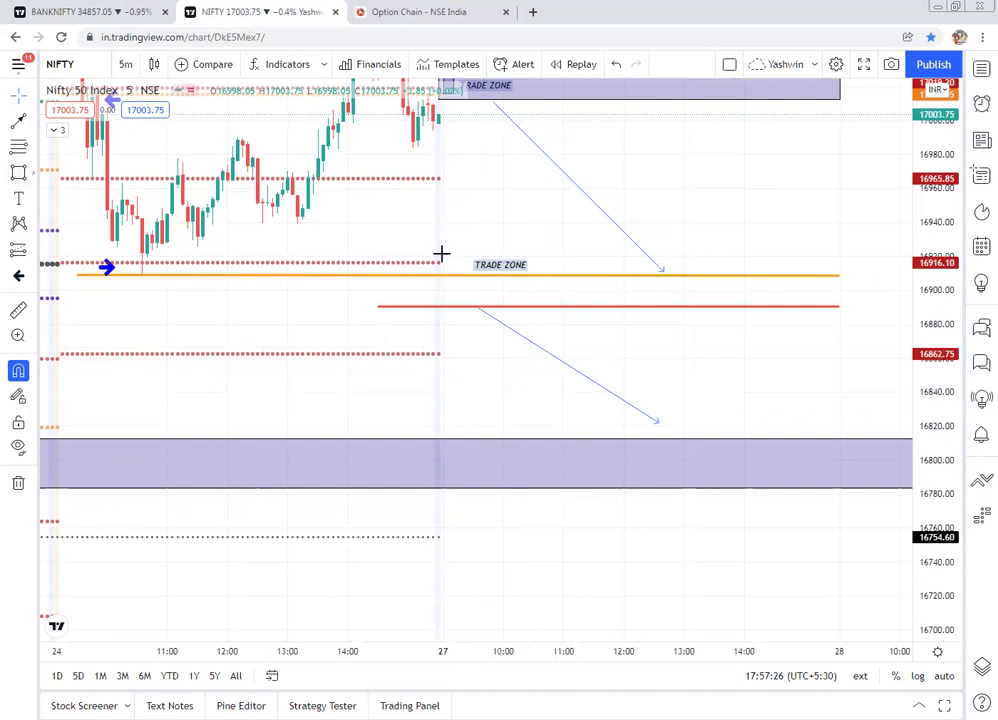
click(442, 327)
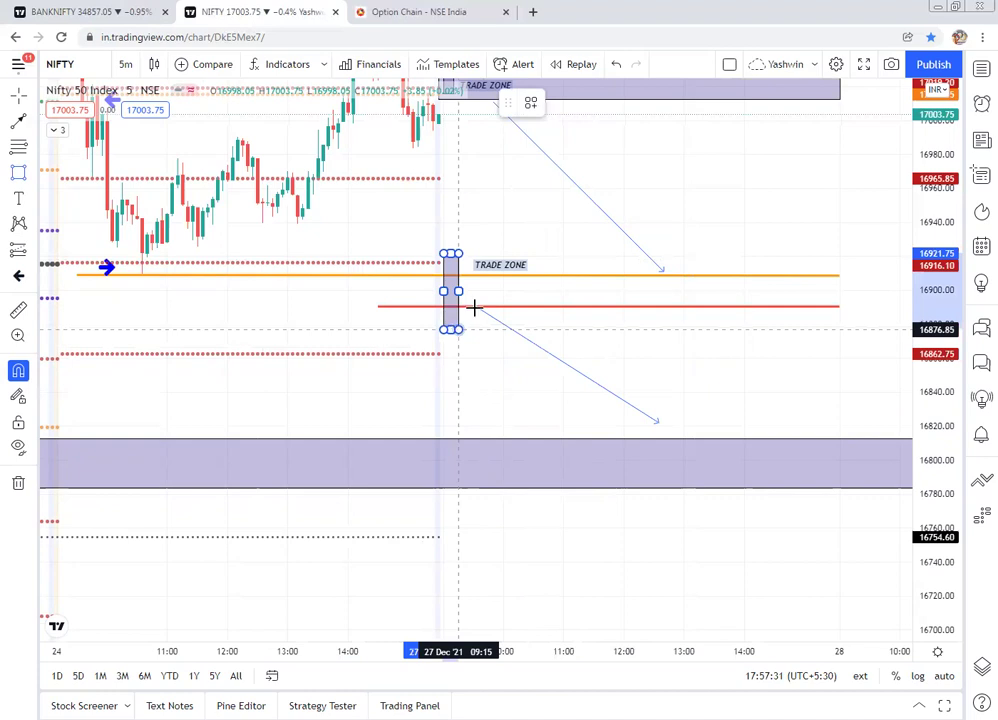
click(474, 309)
key(Escape)
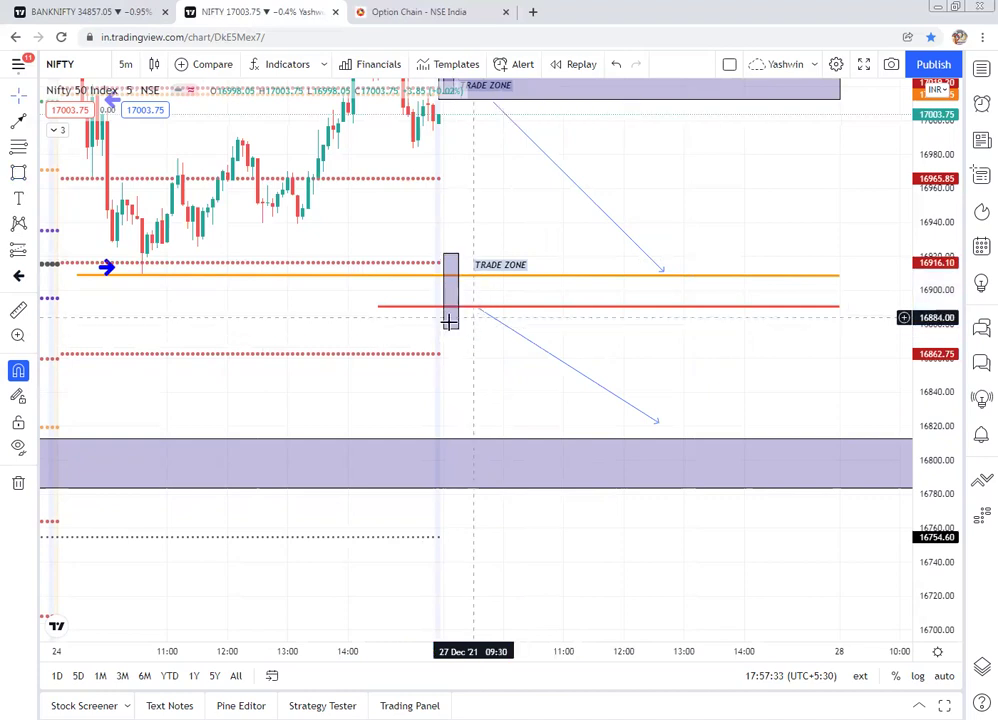
click(451, 327)
drag(451, 329, 441, 397)
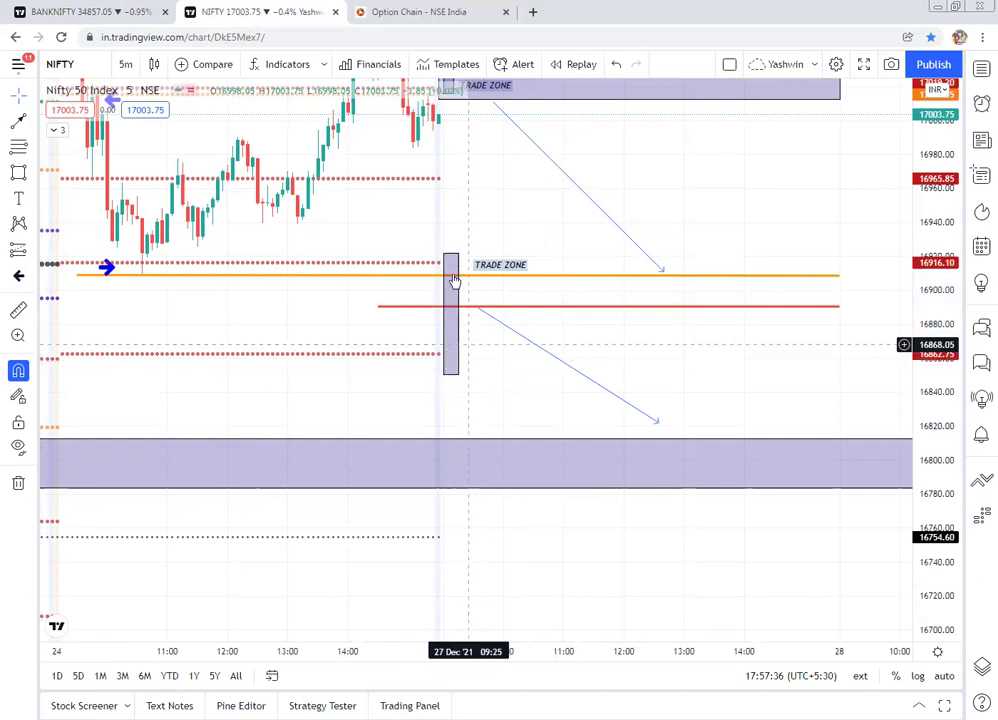
click(504, 281)
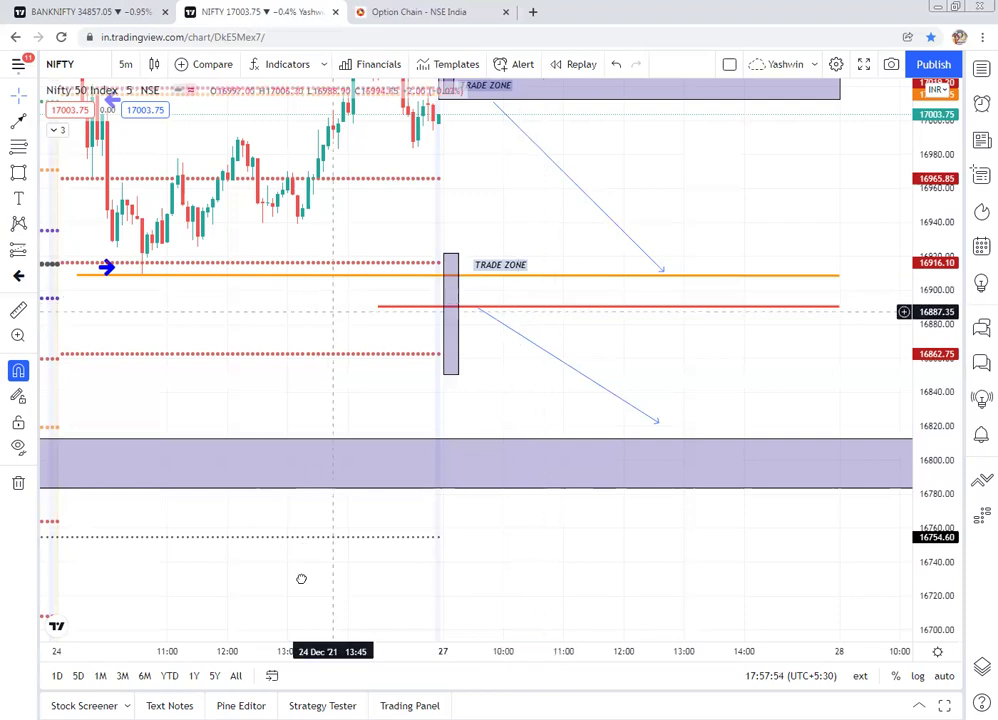
drag(301, 579, 301, 613)
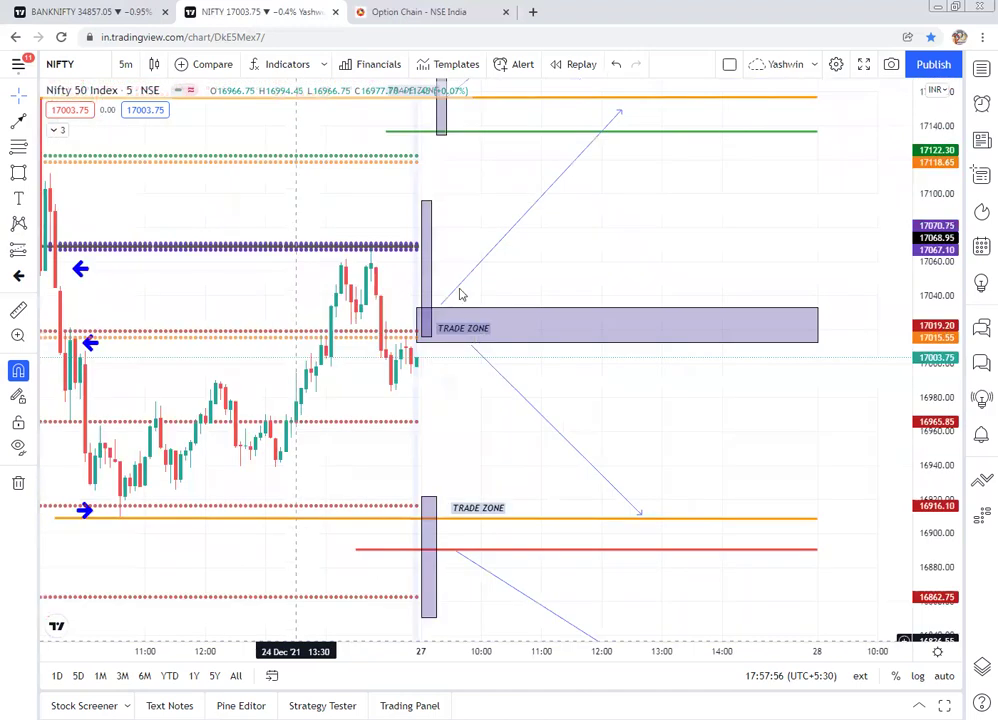
drag(446, 376, 443, 426)
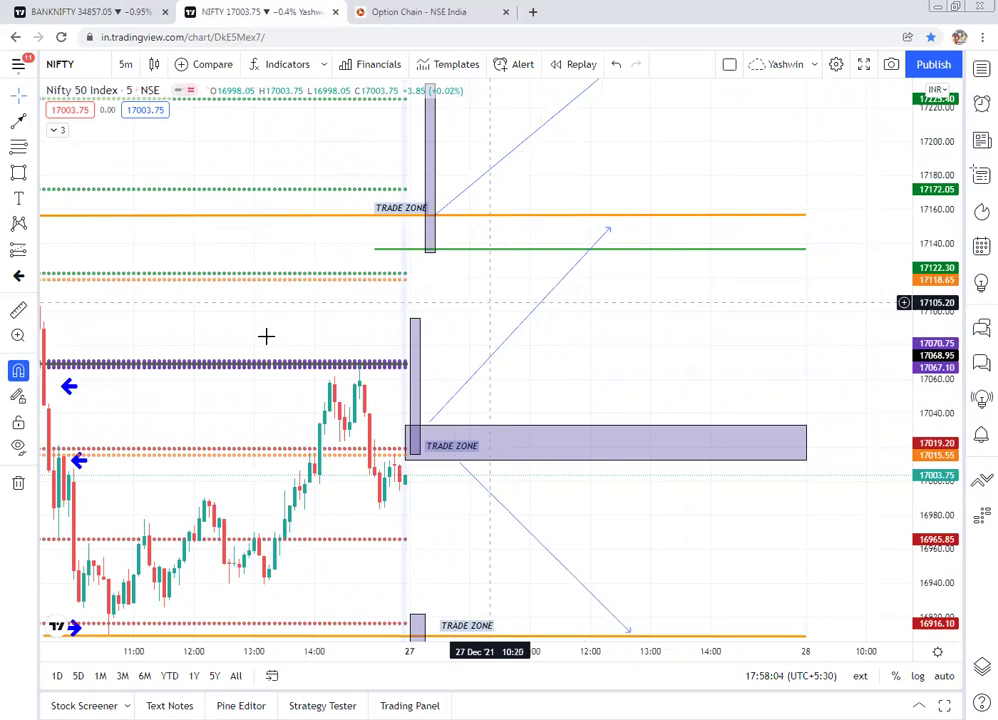
Step: Switch to the NSE option chain page, load the BANKNIFTY contracts and examine call and put open interest around the 35,000 strike
drag(327, 258, 331, 255)
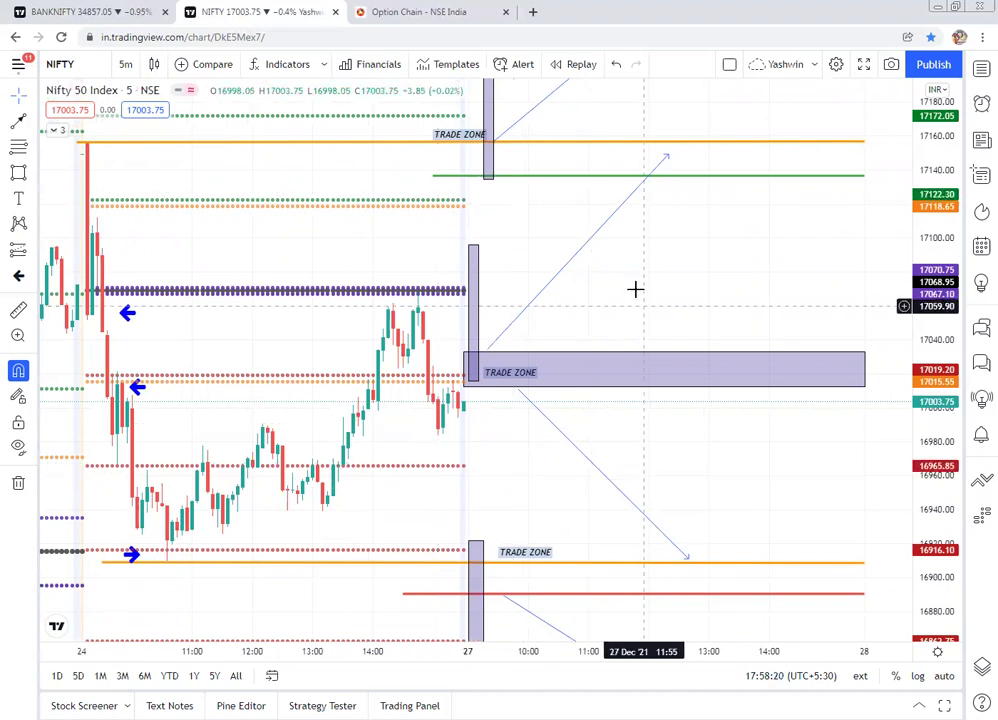
click(380, 11)
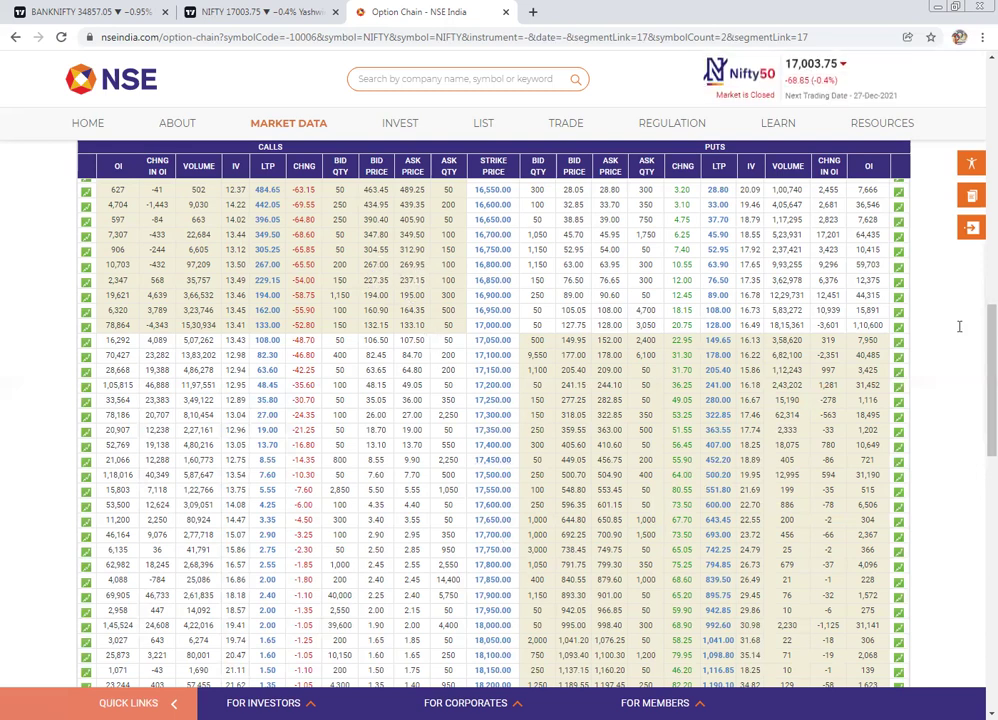
scroll(185, 288, up, 15)
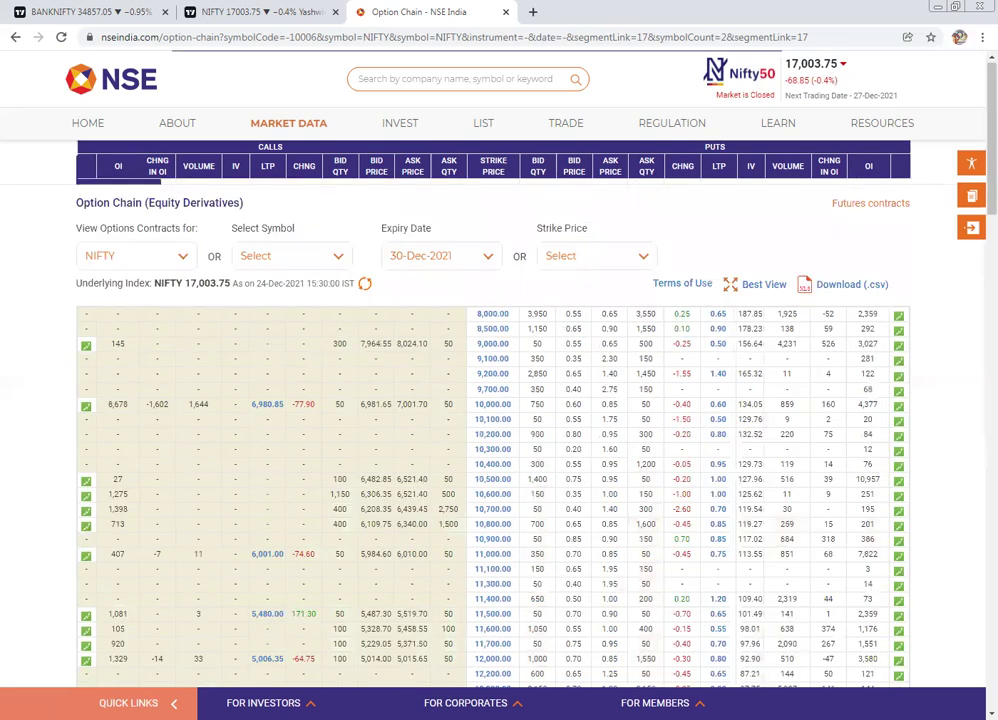
click(126, 280)
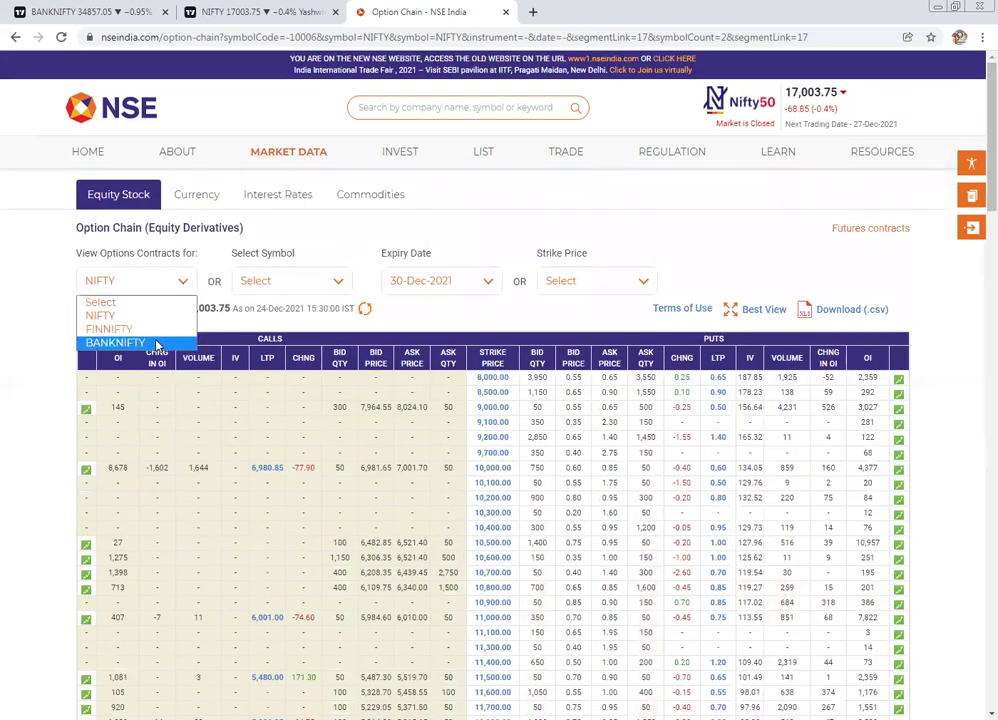
click(155, 344)
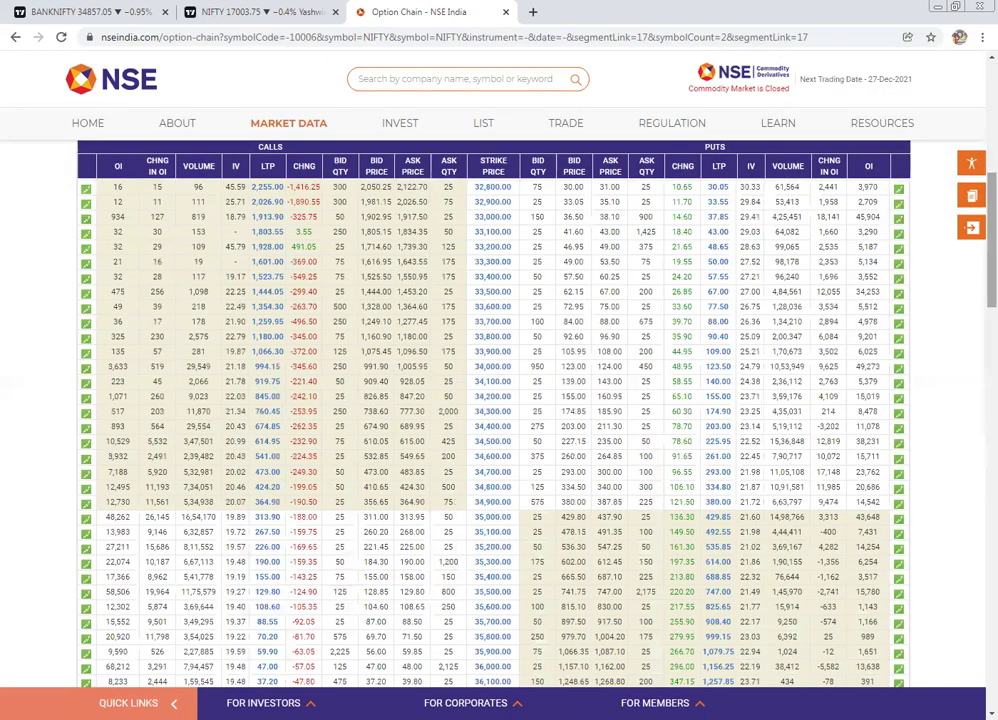
scroll(490, 420, down, 2)
scroll(497, 388, down, 1)
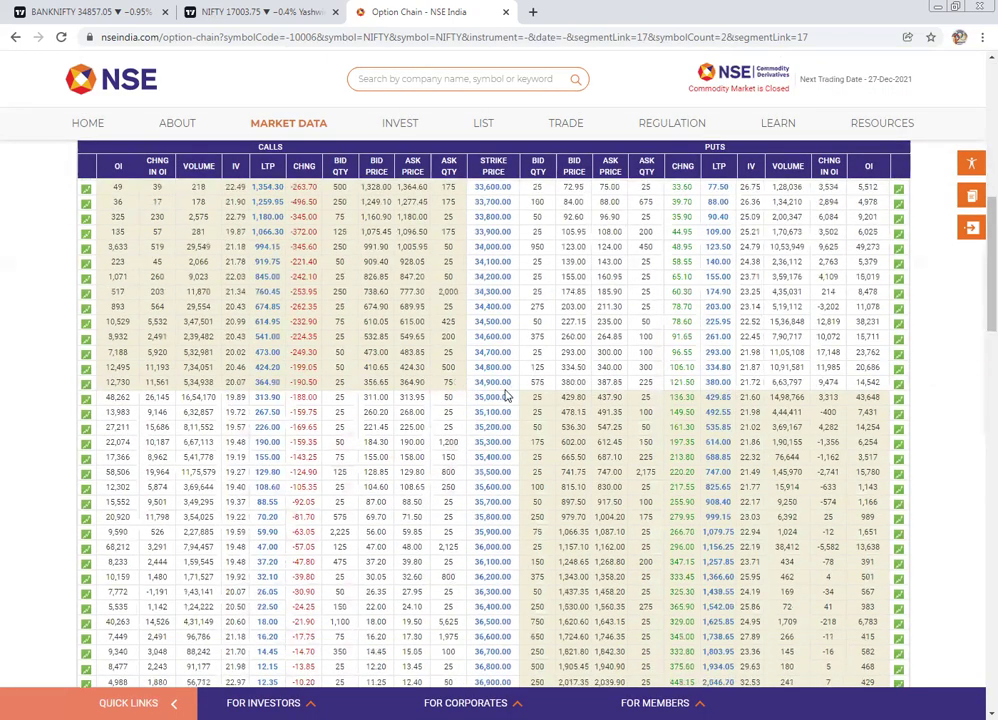